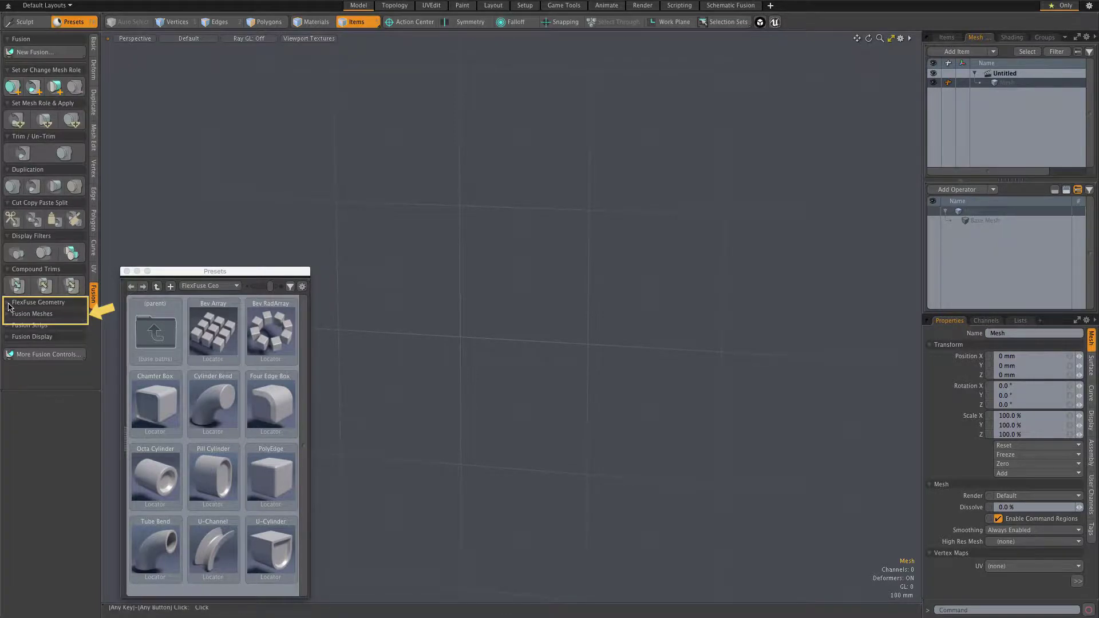
Step: Open the FlexFuse primitives popover, keep it pinned open, and arrange it with the presets window so both are accessible
left_click(35, 316)
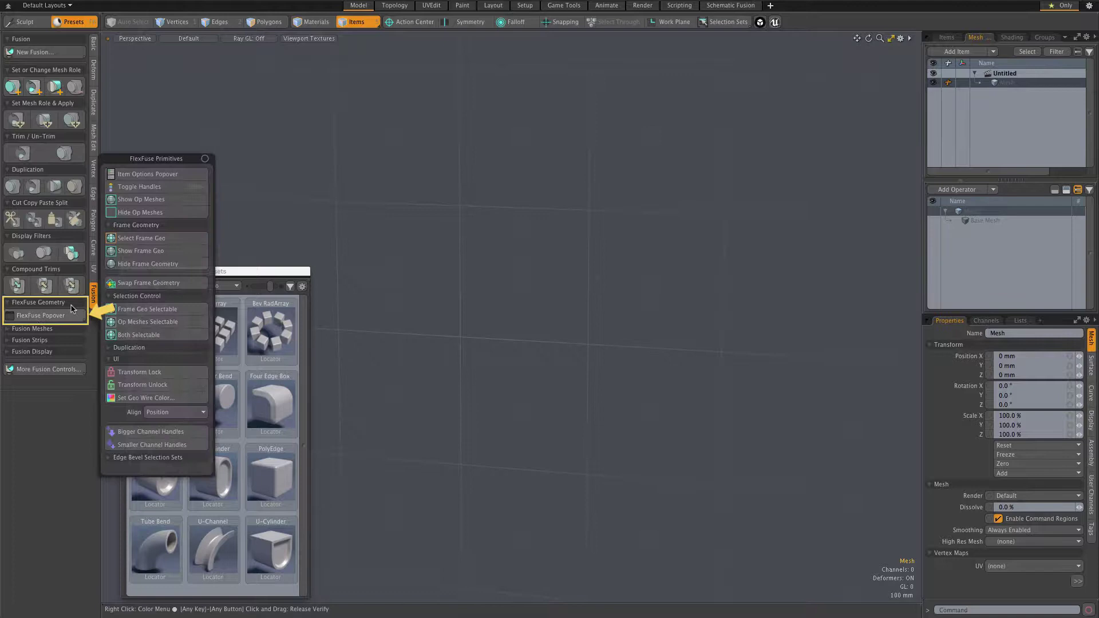
left_click(206, 160)
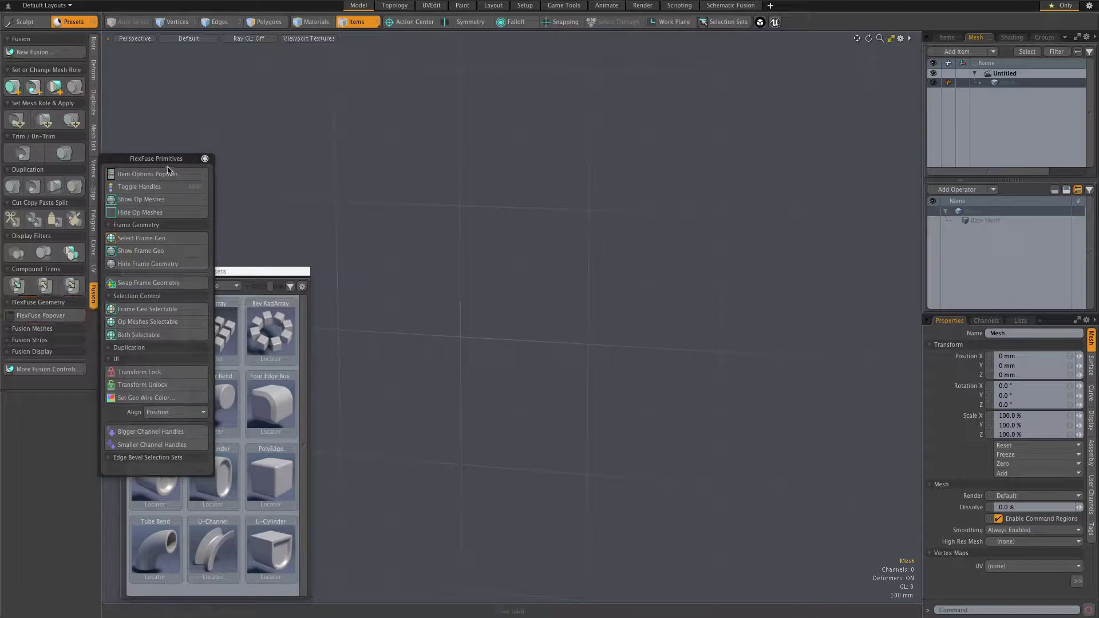
left_click_drag(164, 159, 167, 65)
left_click_drag(246, 271, 232, 292)
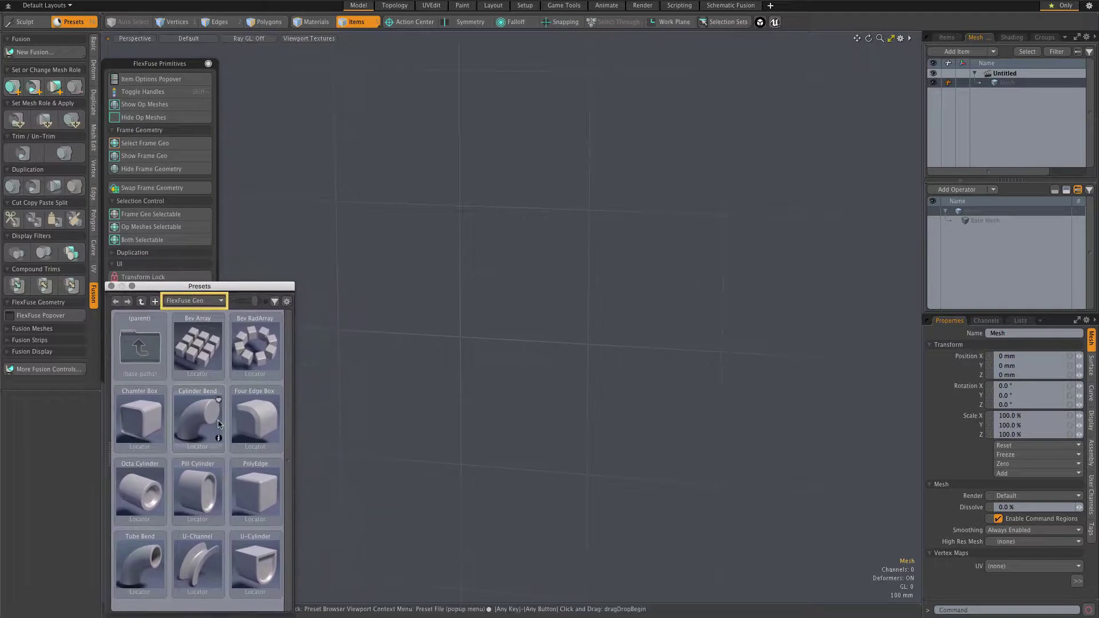
Step: Add an Octa Cylinder assembly from the FlexFuse presets and move its frame down to about -670 mm in Y
double_click(142, 483)
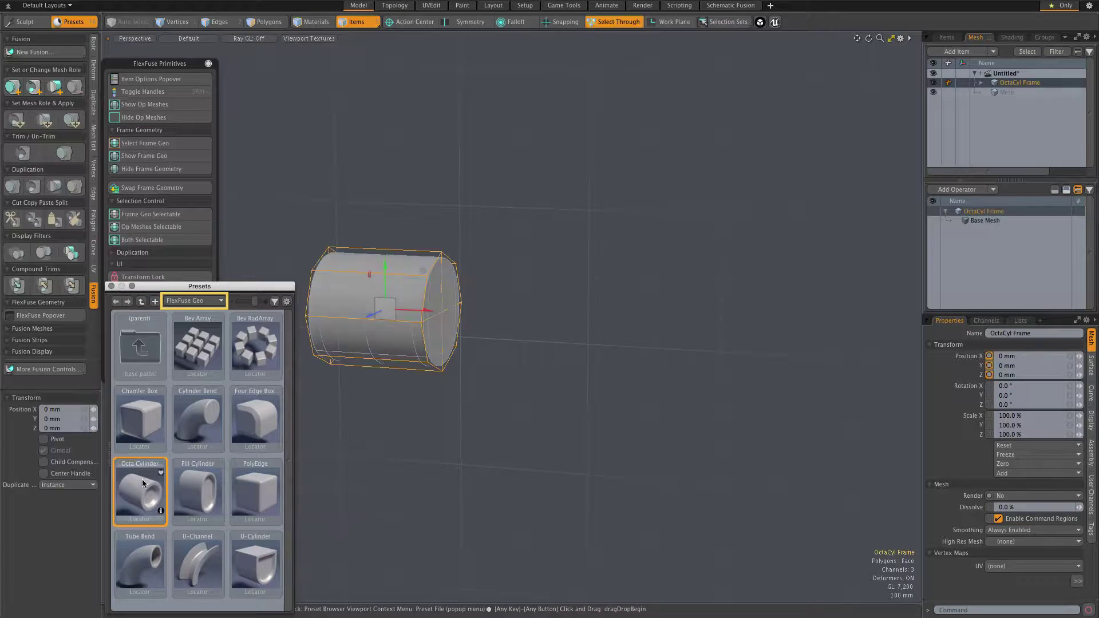
scroll(443, 411, "up", 3)
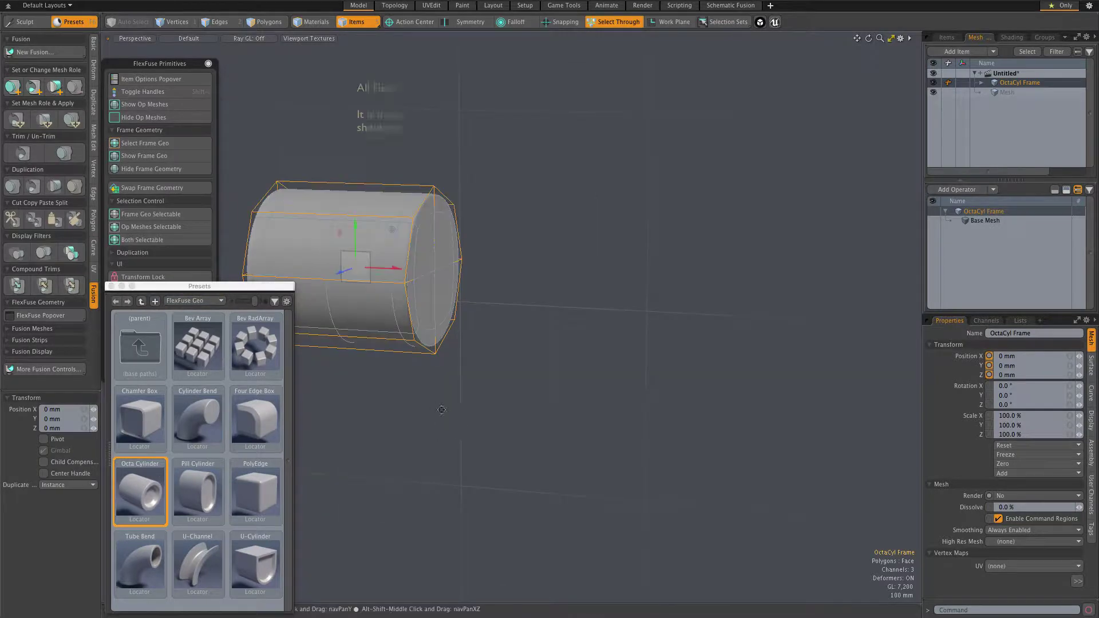
left_click_drag(442, 409, 544, 417, "alt+shift")
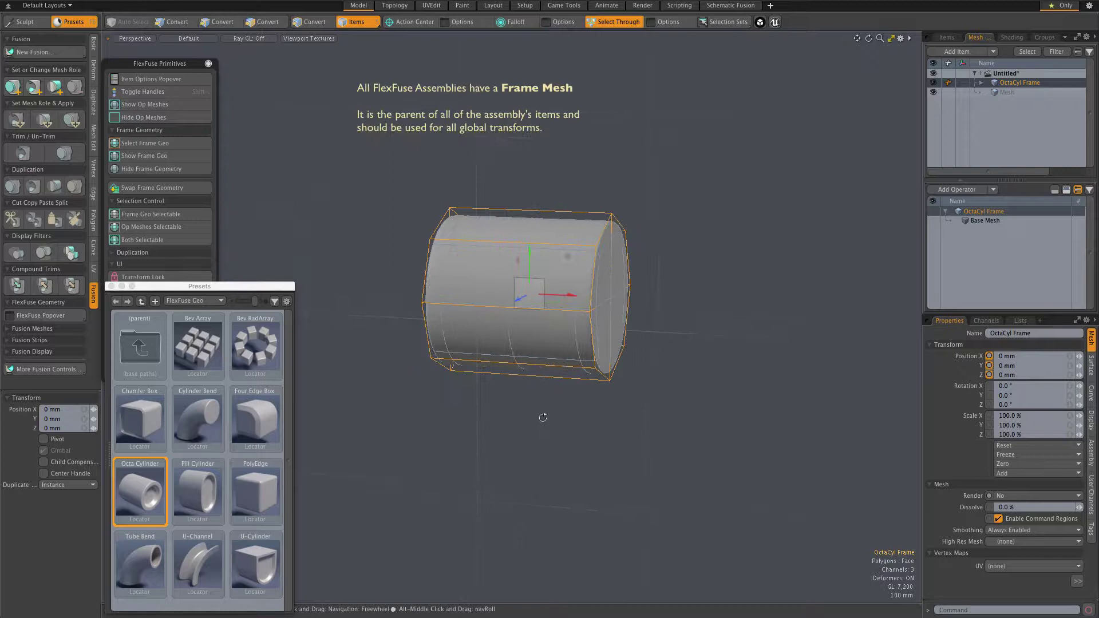
middle_click_drag(543, 417, 514, 423)
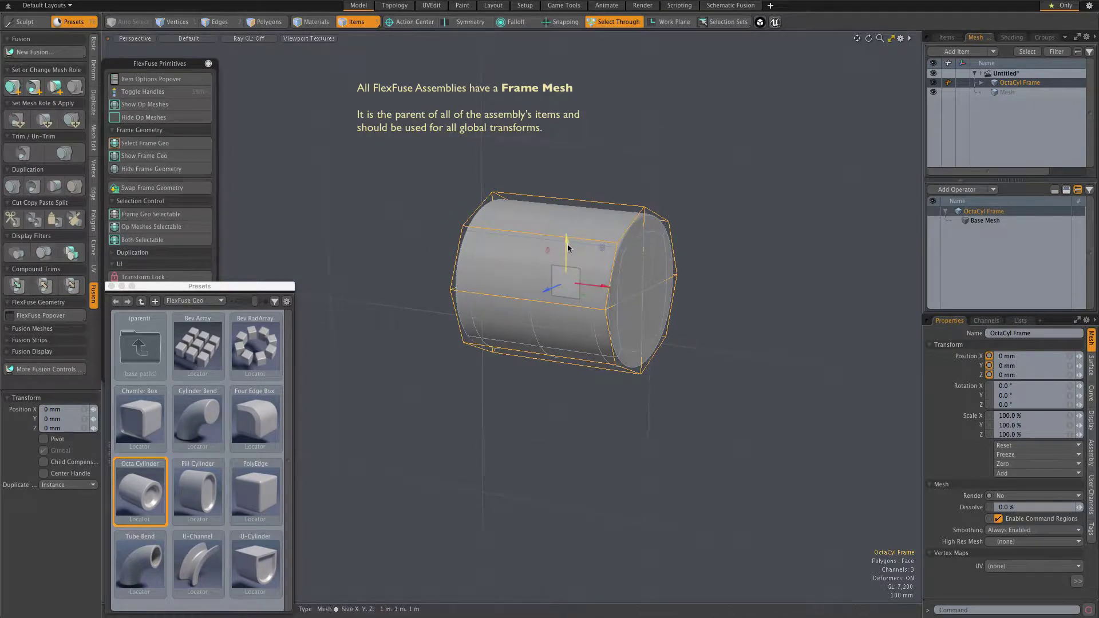
left_click_drag(566, 252, 566, 362)
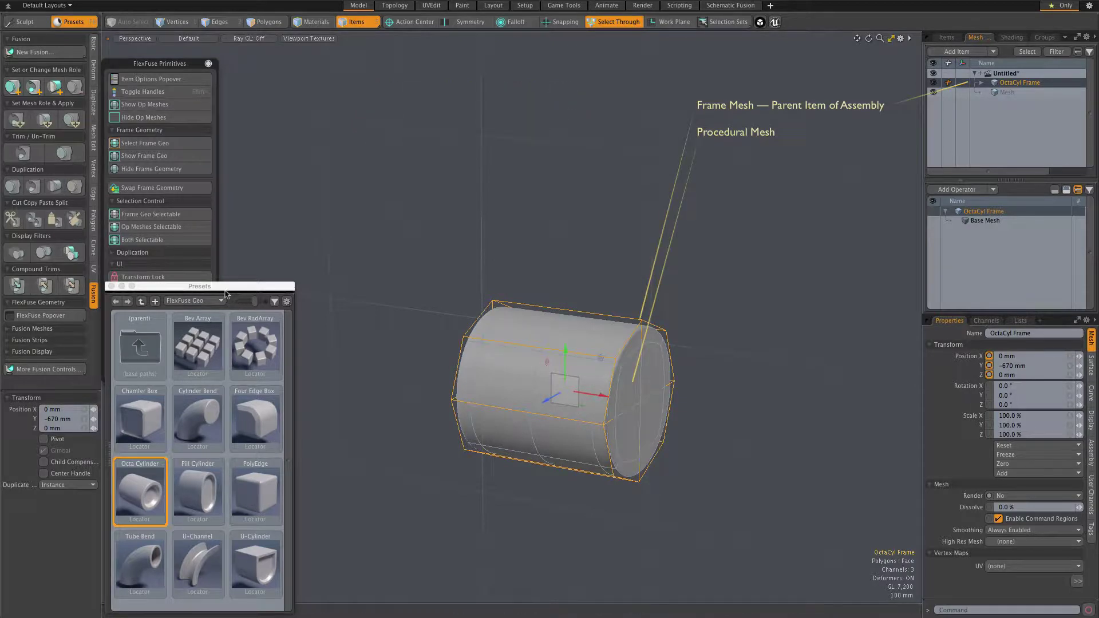
Step: Add a U-Channel assembly from the presets and move its frame to about X -840 mm, Y -720 mm
left_click_drag(193, 307, 314, 279)
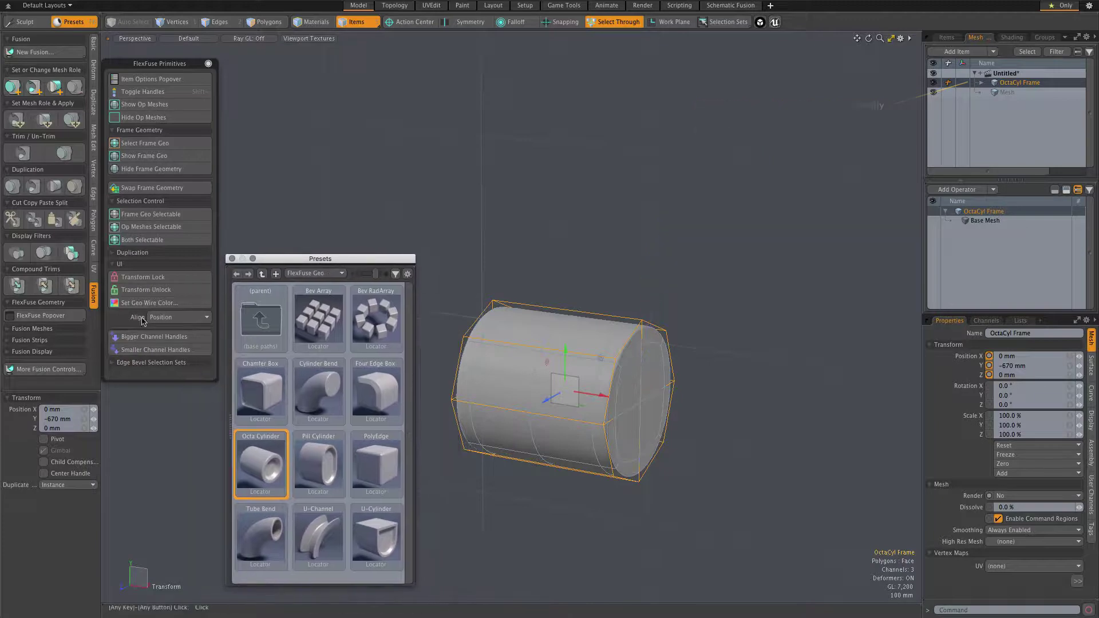
double_click(319, 545)
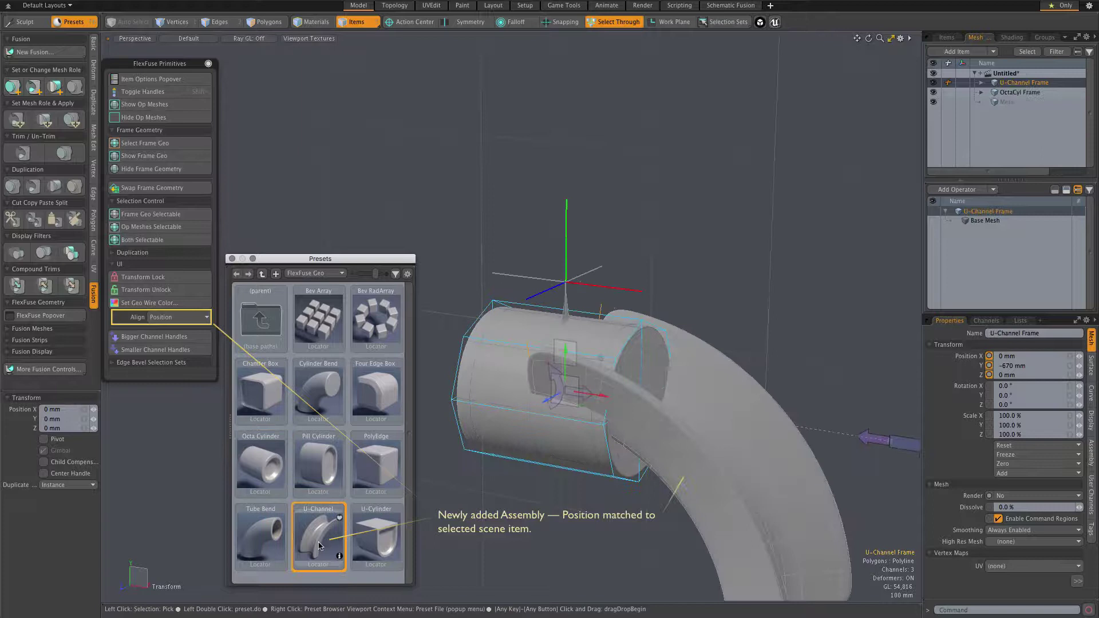
left_click_drag(550, 452, 498, 430, "alt")
left_click_drag(326, 259, 188, 362)
left_click_drag(455, 309, 422, 281, "alt")
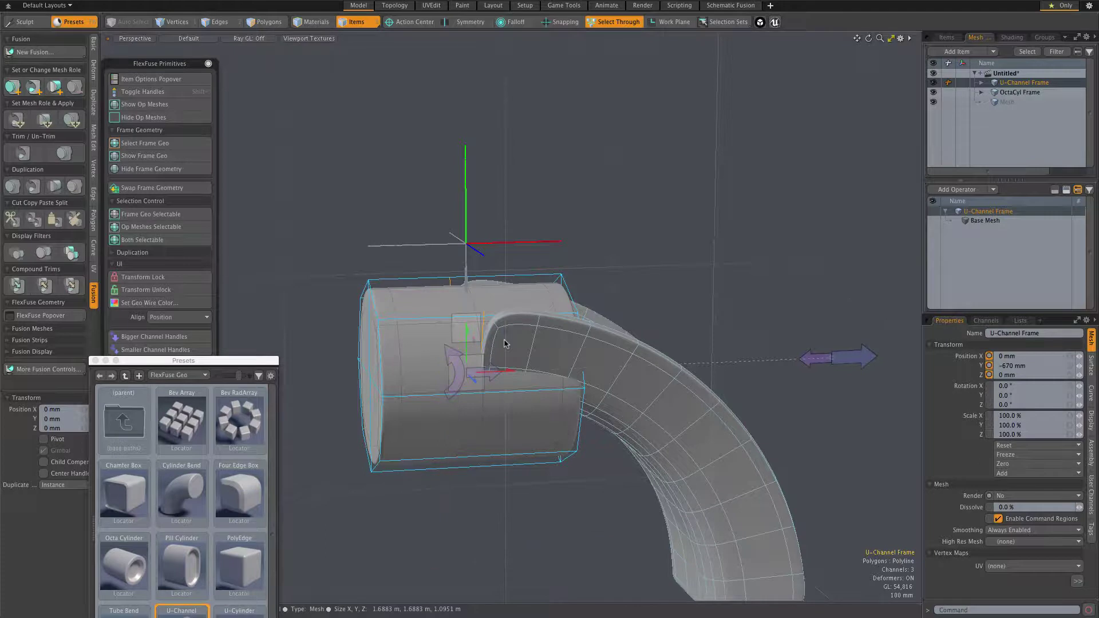
left_click_drag(502, 327, 342, 347)
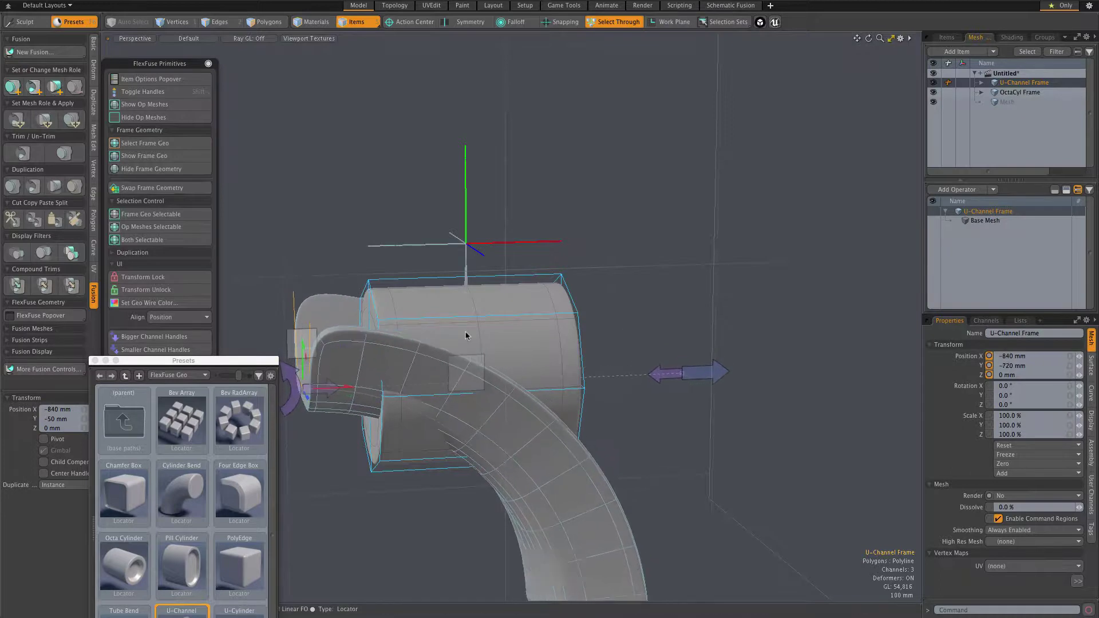
Step: Show the item options of the U-Channel's procedural mesh and disable its Thicken option
left_click_drag(517, 317, 567, 337, "alt")
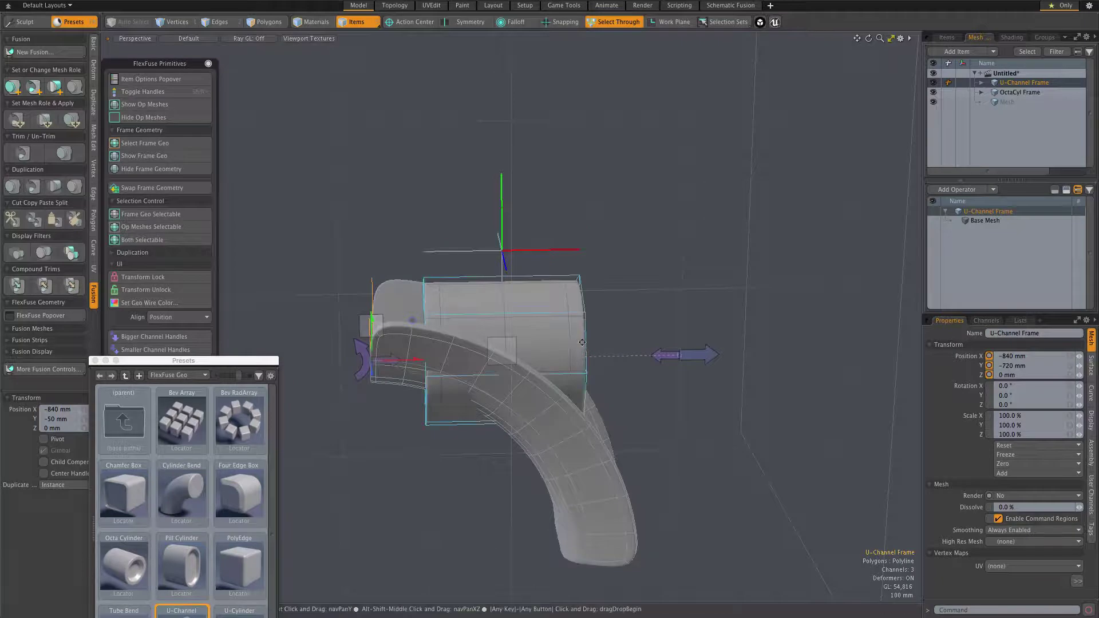
left_click_drag(574, 349, 615, 384, "alt+shift")
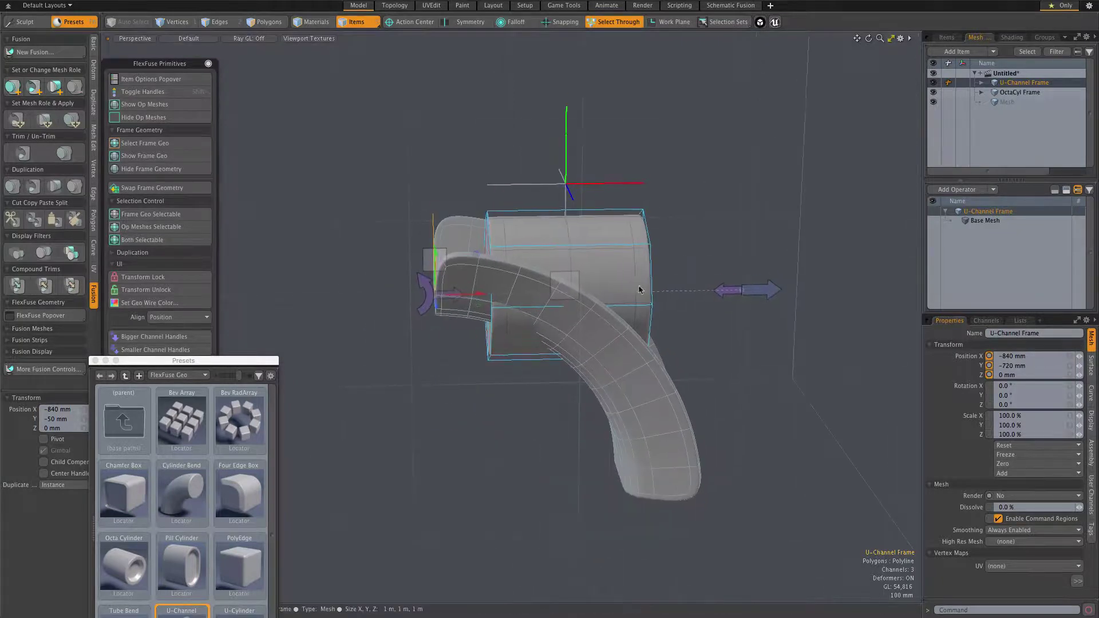
left_click(617, 387)
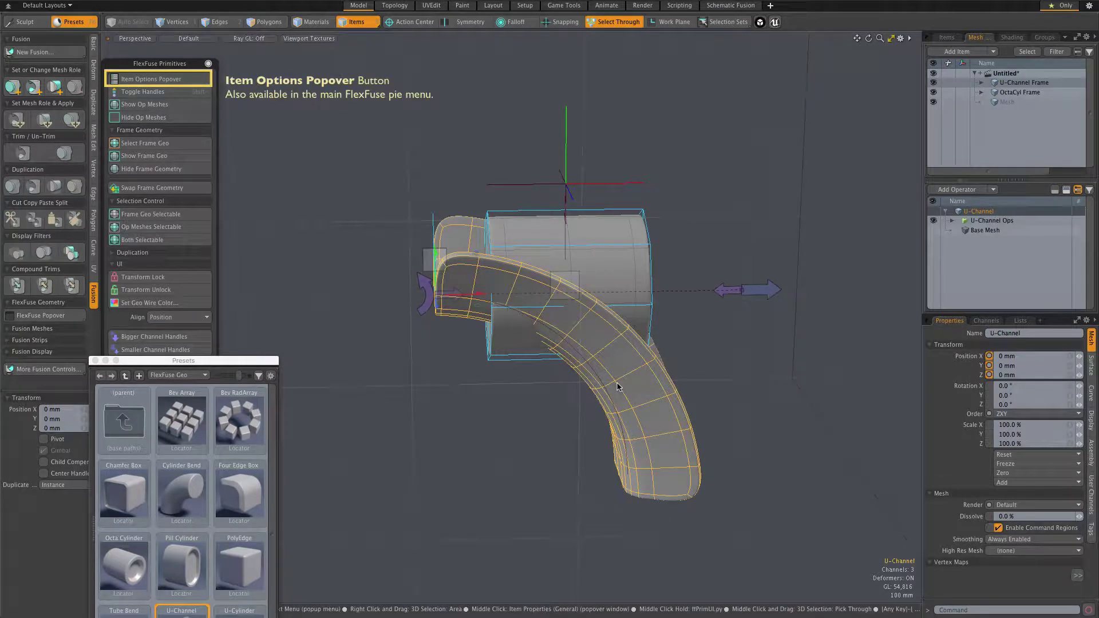
left_click(146, 84)
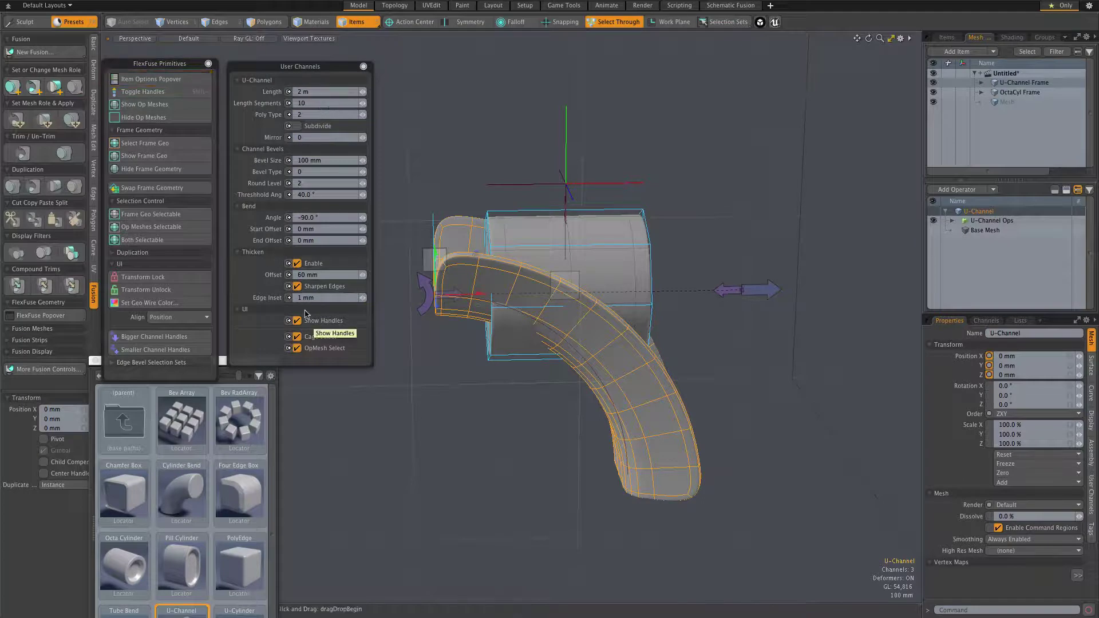
left_click(298, 264)
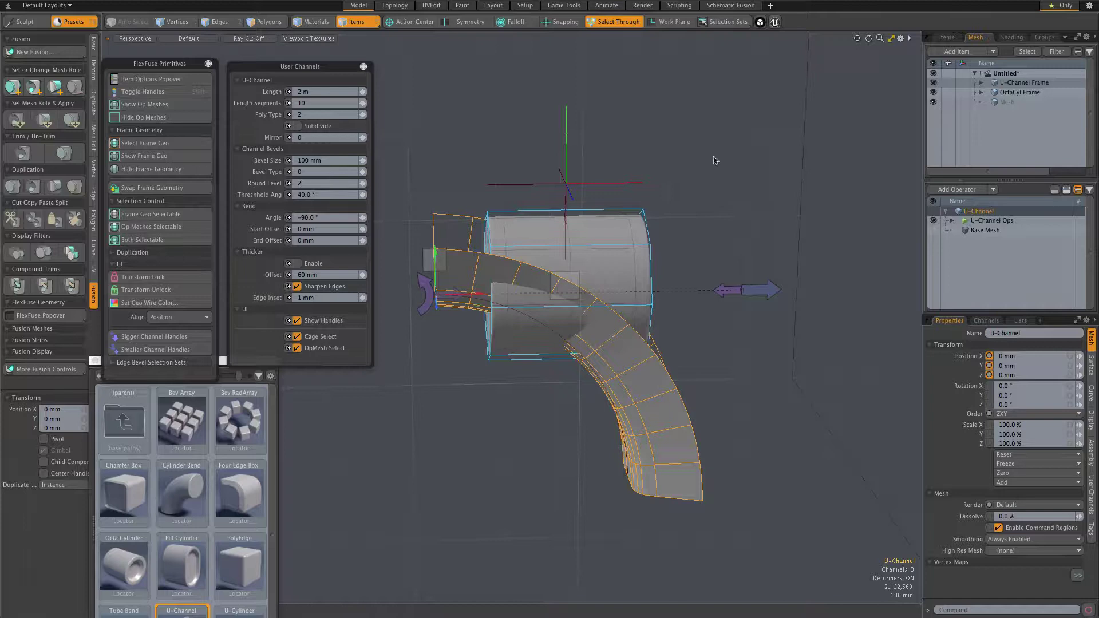
Step: Restrict viewport selection to the op meshes so the frame geometry cannot be picked
left_click(161, 229)
left_click(611, 255)
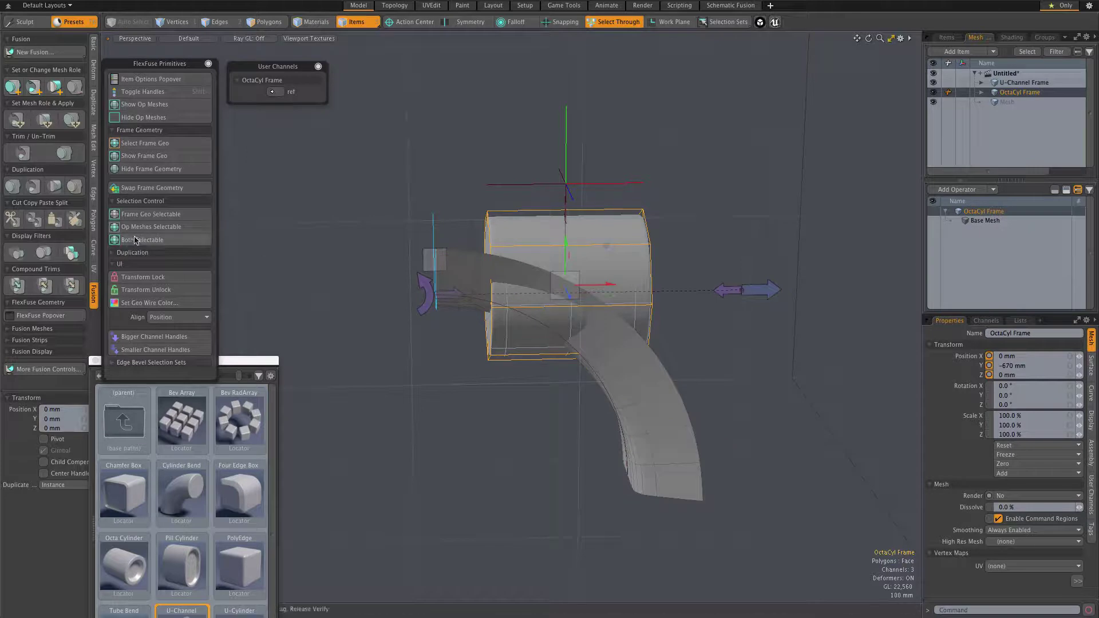
left_click(298, 247)
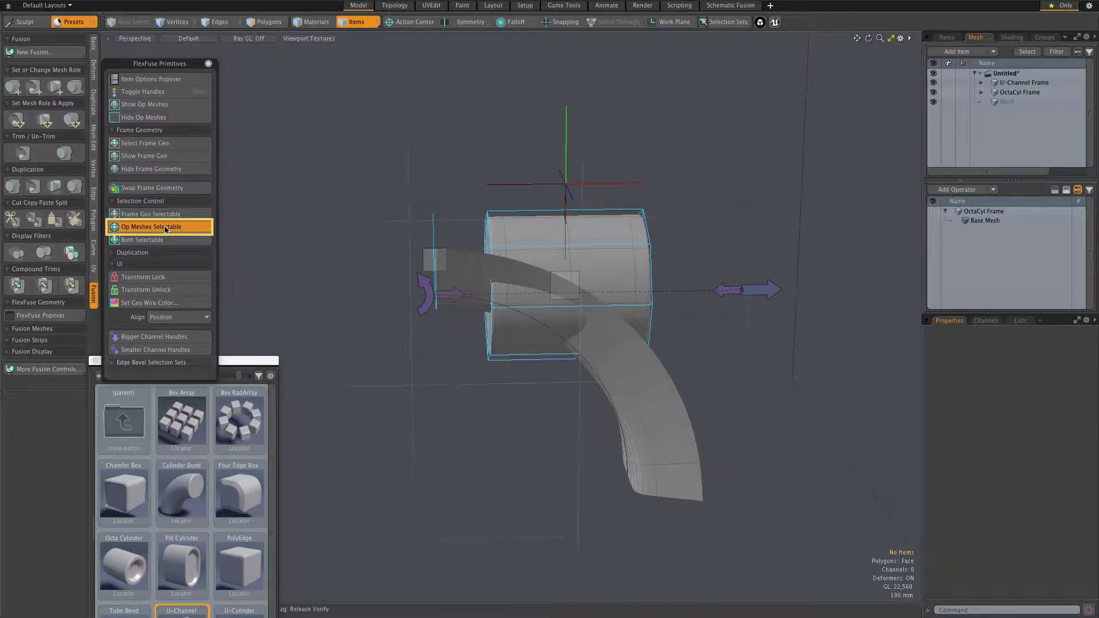
left_click(166, 229)
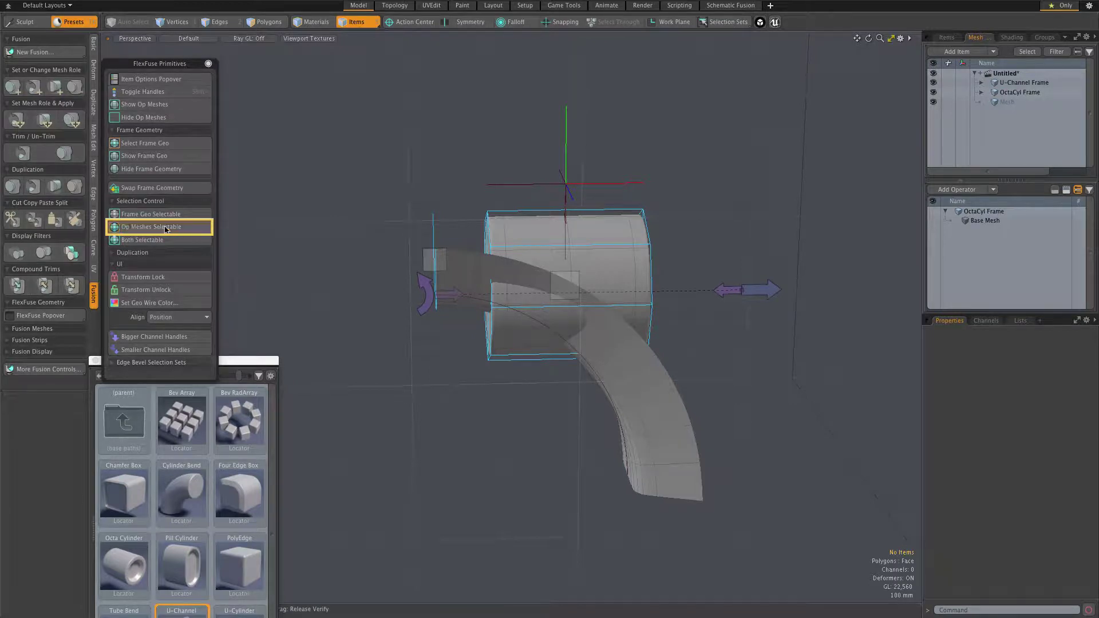
Step: Create a new fusion from the cylinder's procedural mesh
left_click(600, 262)
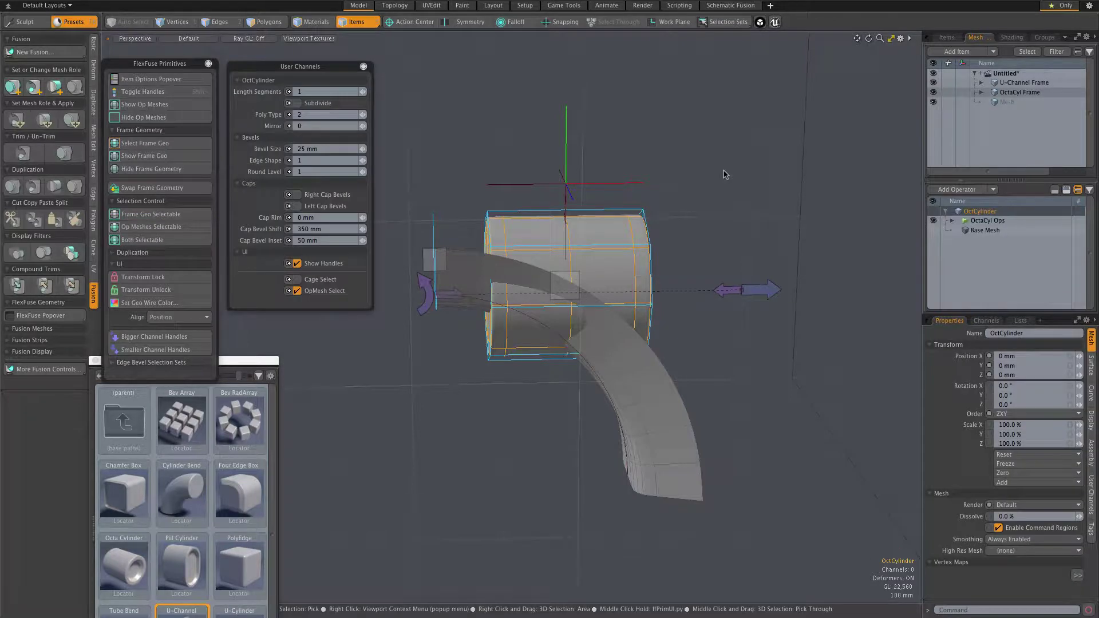
key("alt+f")
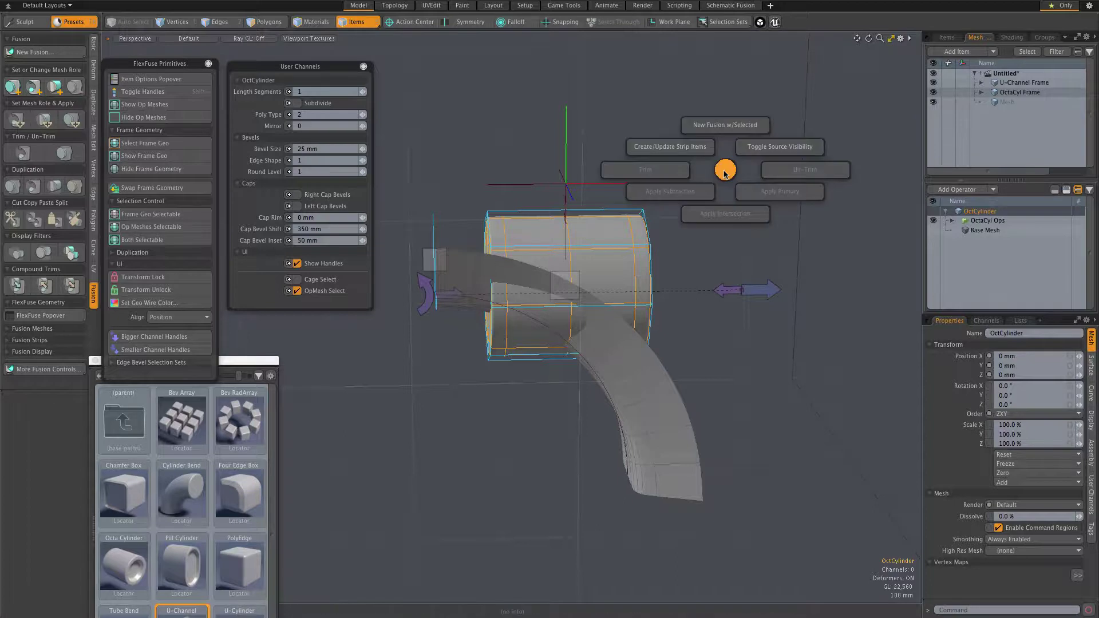
left_click(722, 132)
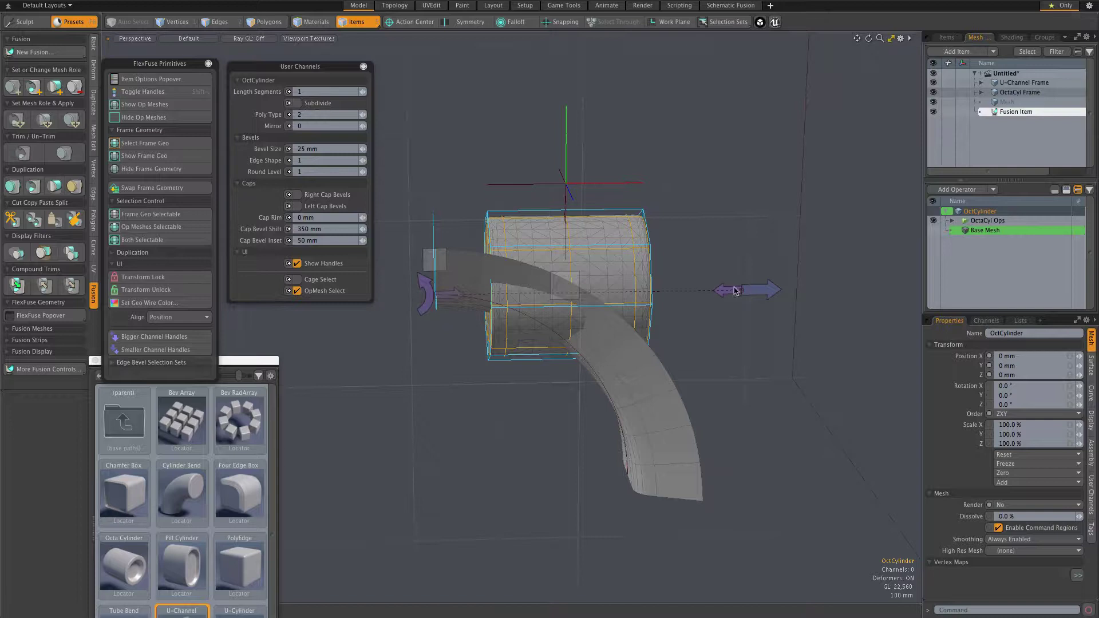
Step: Apply the U-Channel mesh to the cylinder's fusion as an intersection
left_click(668, 438, "shift")
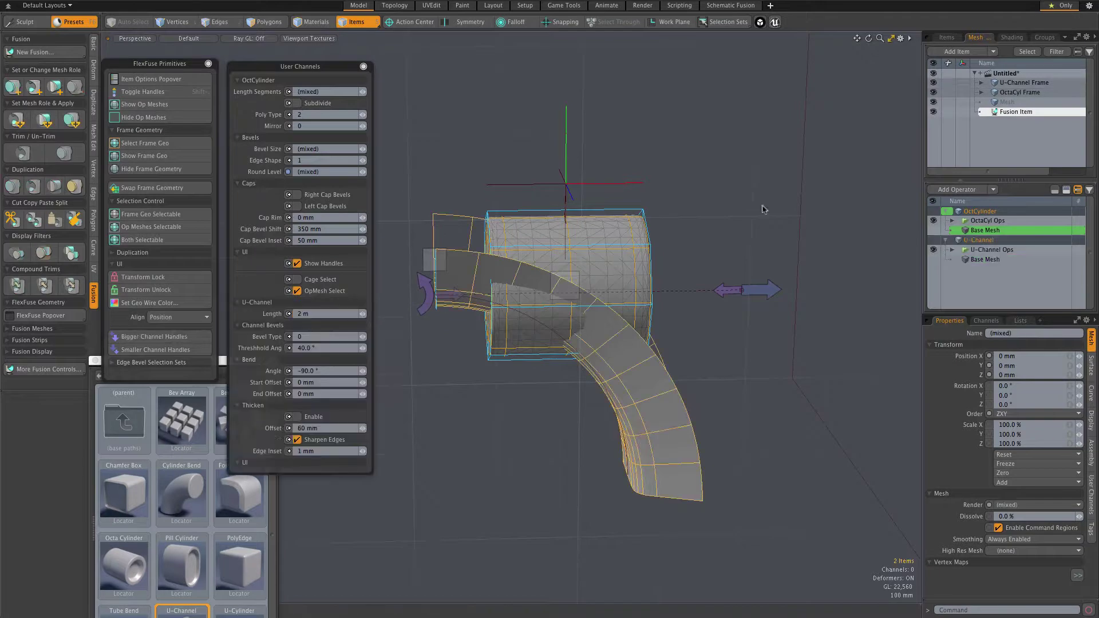
key("alt+f")
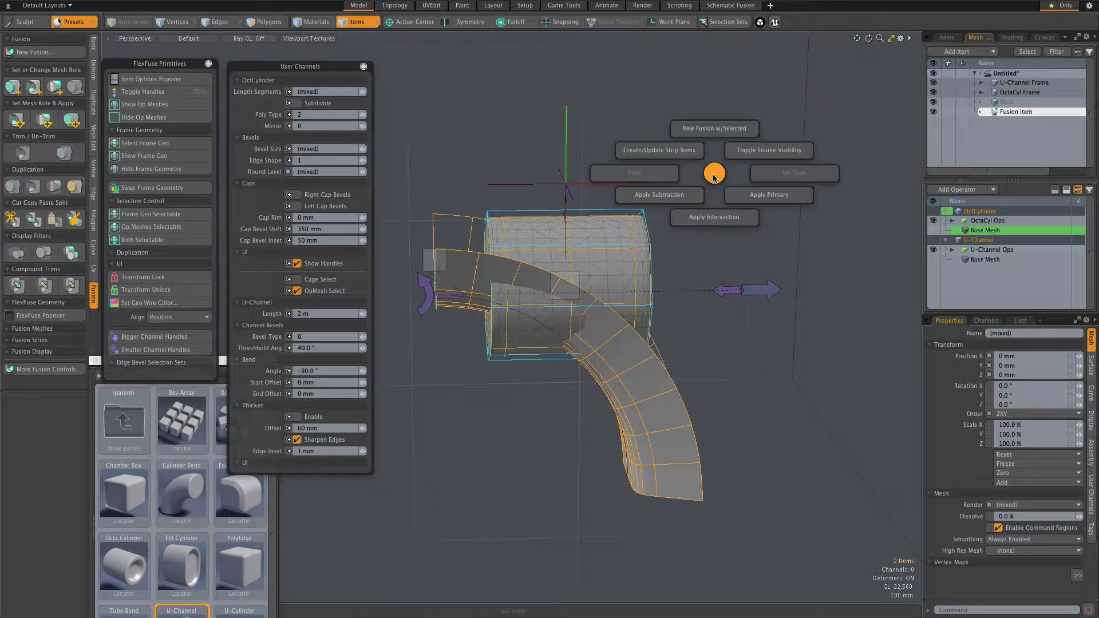
left_click(710, 223)
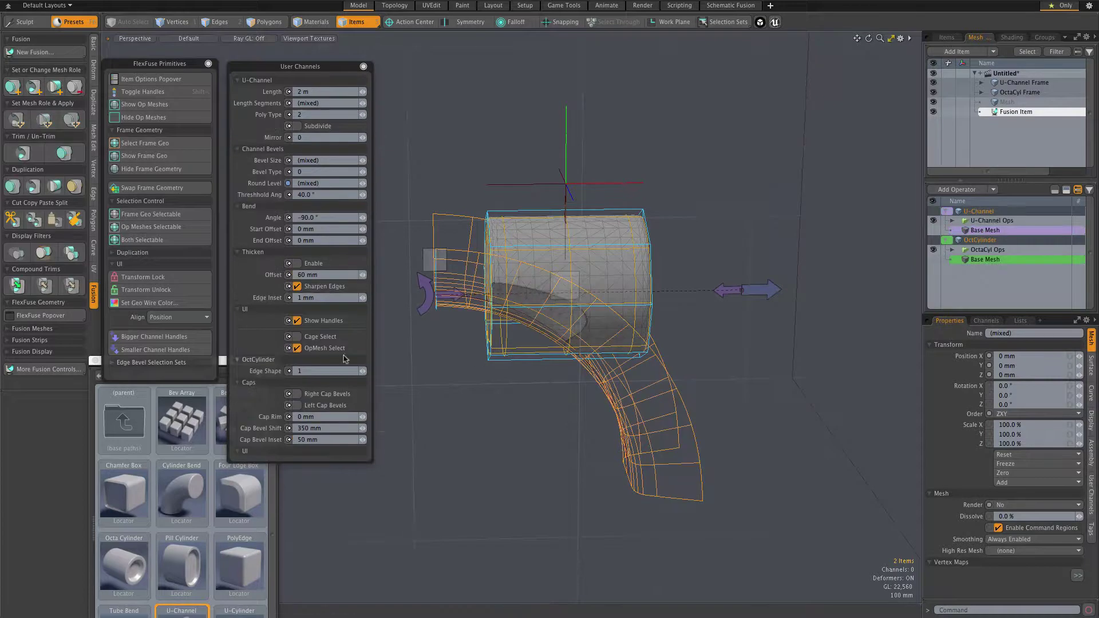
Step: Flatten the U-Channel's bend with its angle handle to about -23.65°
scroll(416, 205, "up", 1)
scroll(417, 205, "up", 2)
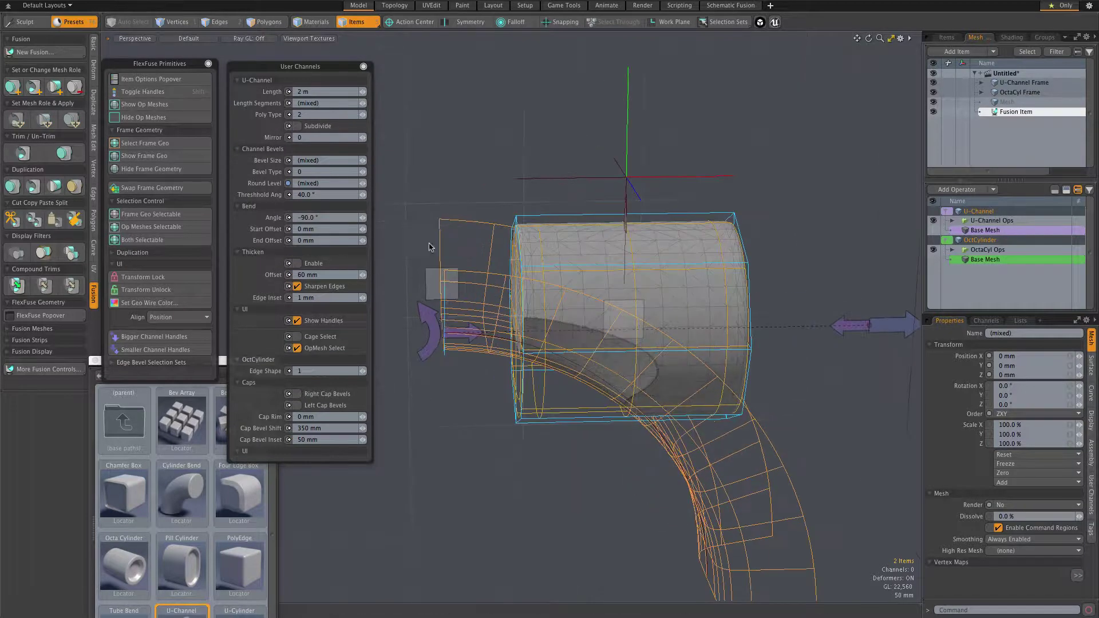
left_click_drag(430, 326, 484, 235)
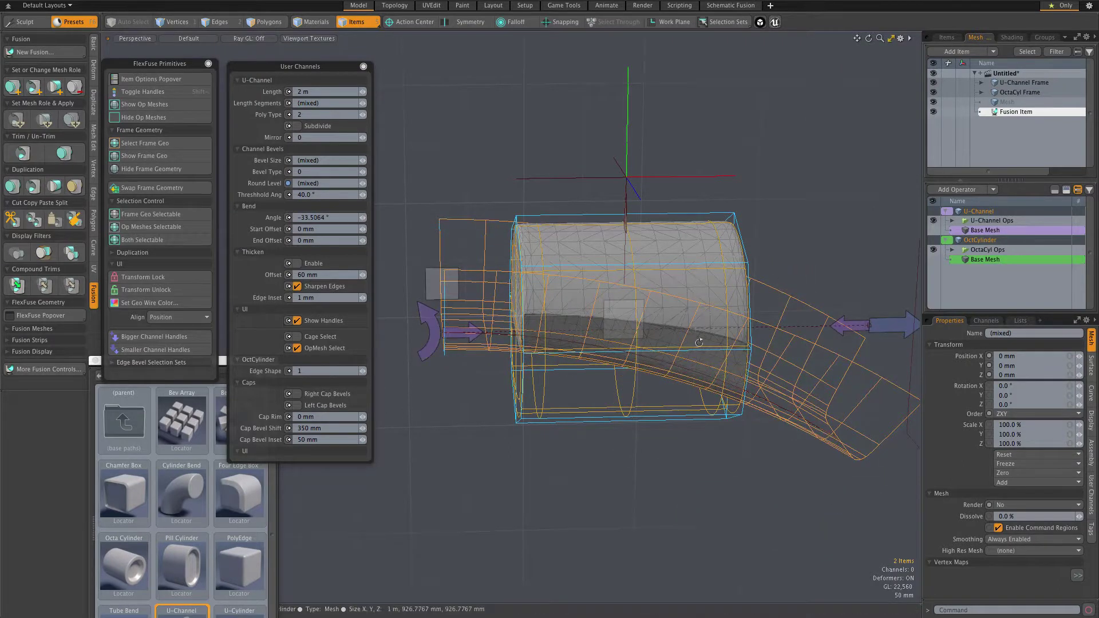
left_click_drag(727, 292, 492, 358, "alt")
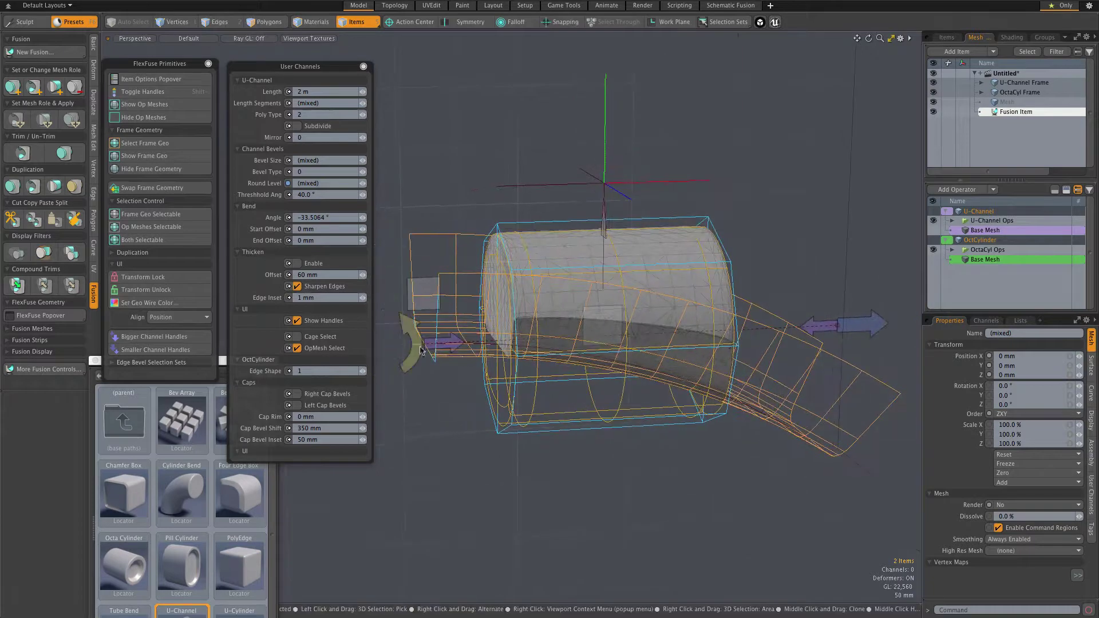
mouse_move(418, 345)
left_mouse_down()
mouse_move(419, 354)
mouse_move(417, 325)
mouse_move(418, 343)
left_mouse_up()
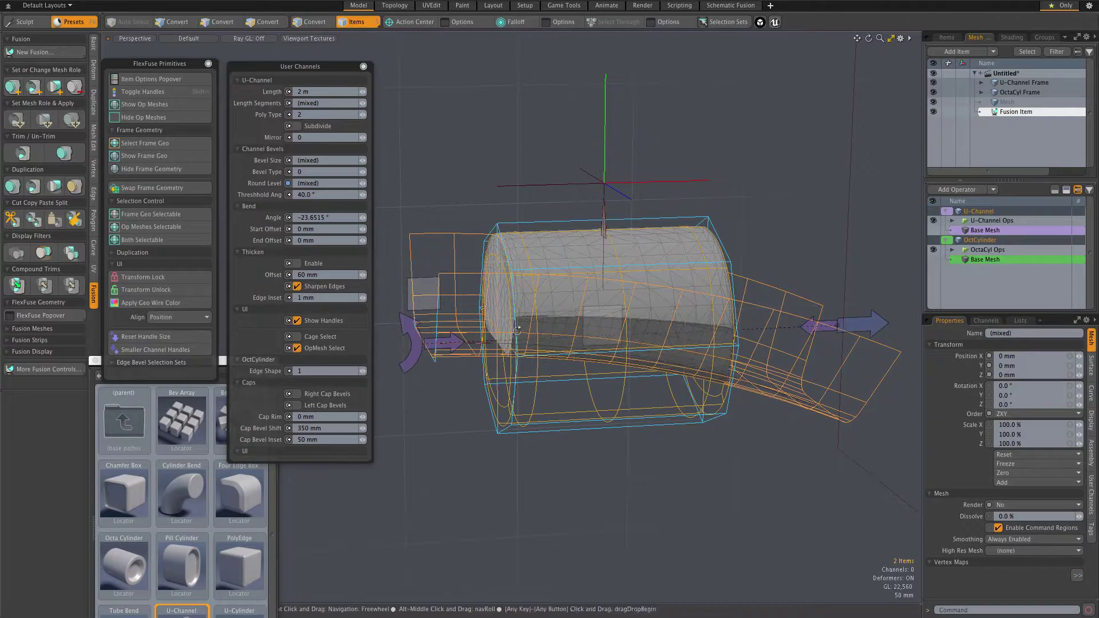
mouse_move(510, 344)
left_mouse_down("alt")
mouse_move(573, 332)
mouse_move(524, 344)
left_mouse_up("alt")
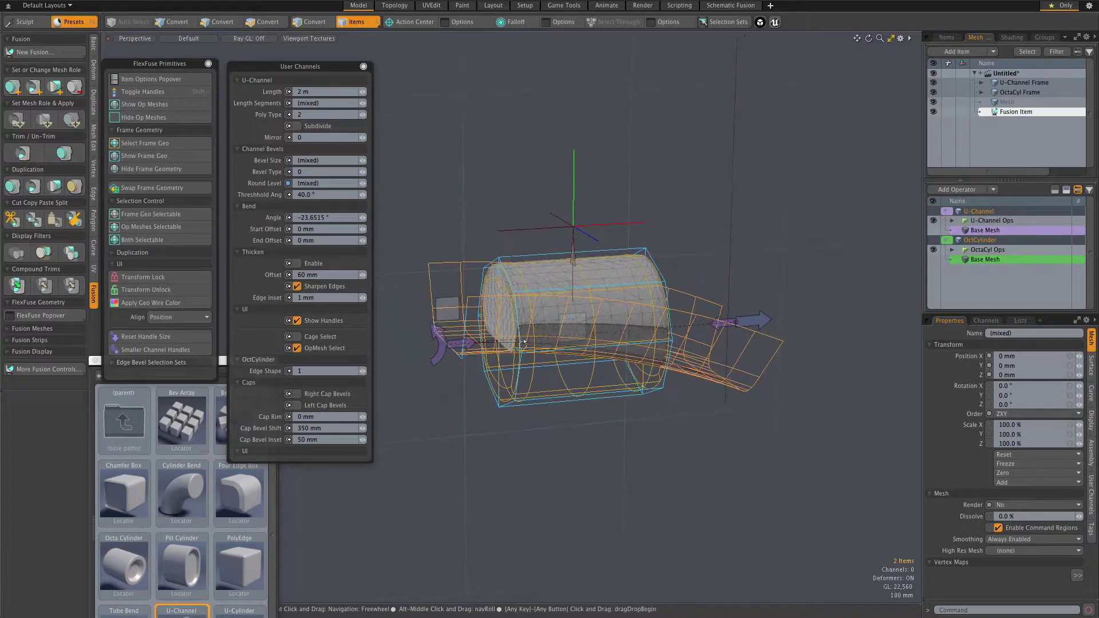
Step: Select the U-Channel assembly's frame mesh through its procedural mesh
left_click(650, 236)
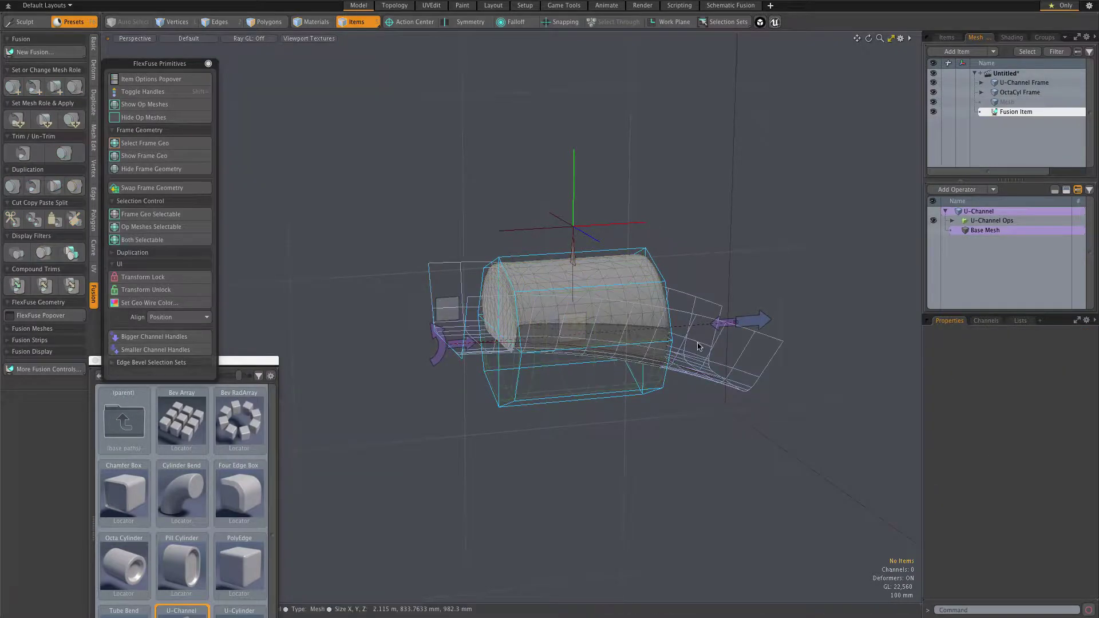
left_click(698, 346)
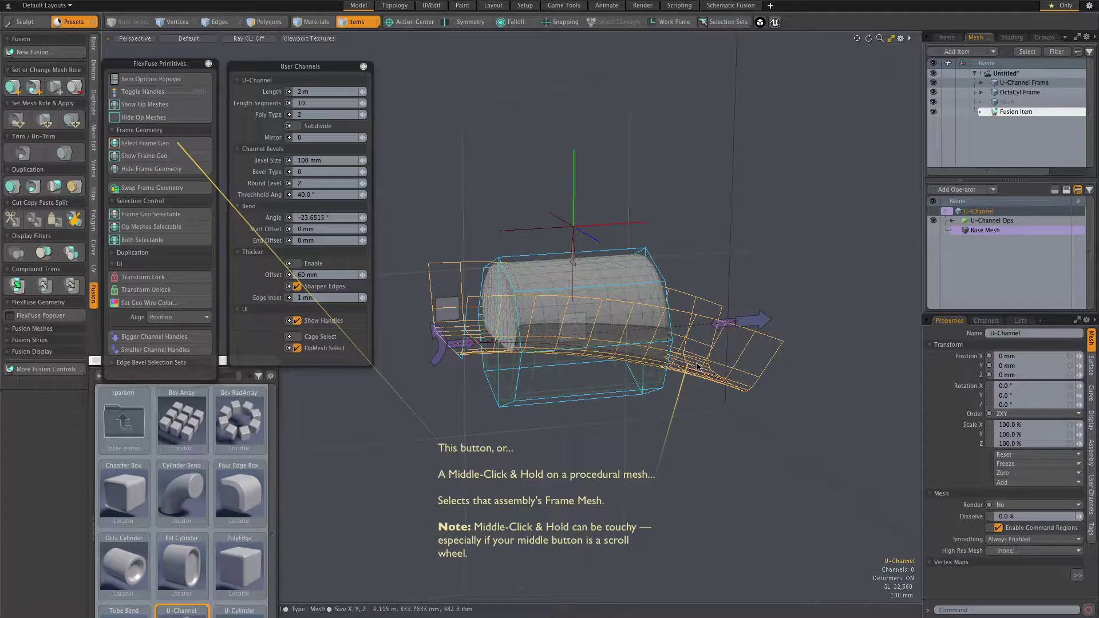
middle_click(698, 367)
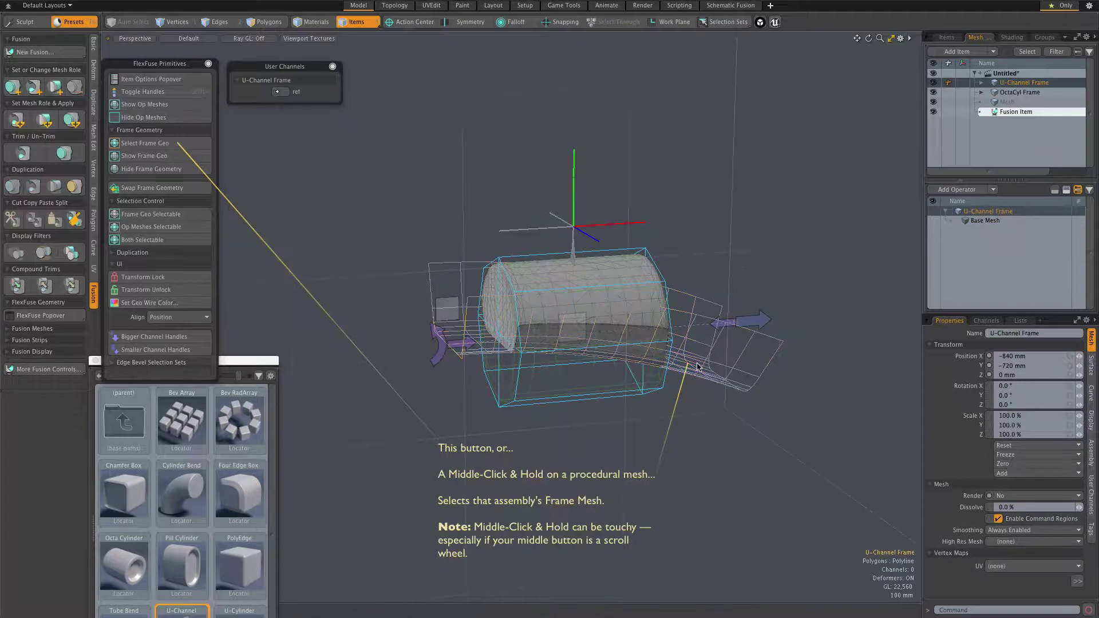
Step: Select the three base vertices of the U-Channel frame's profile and scale them to about 58.5% in Z
middle_click(457, 375)
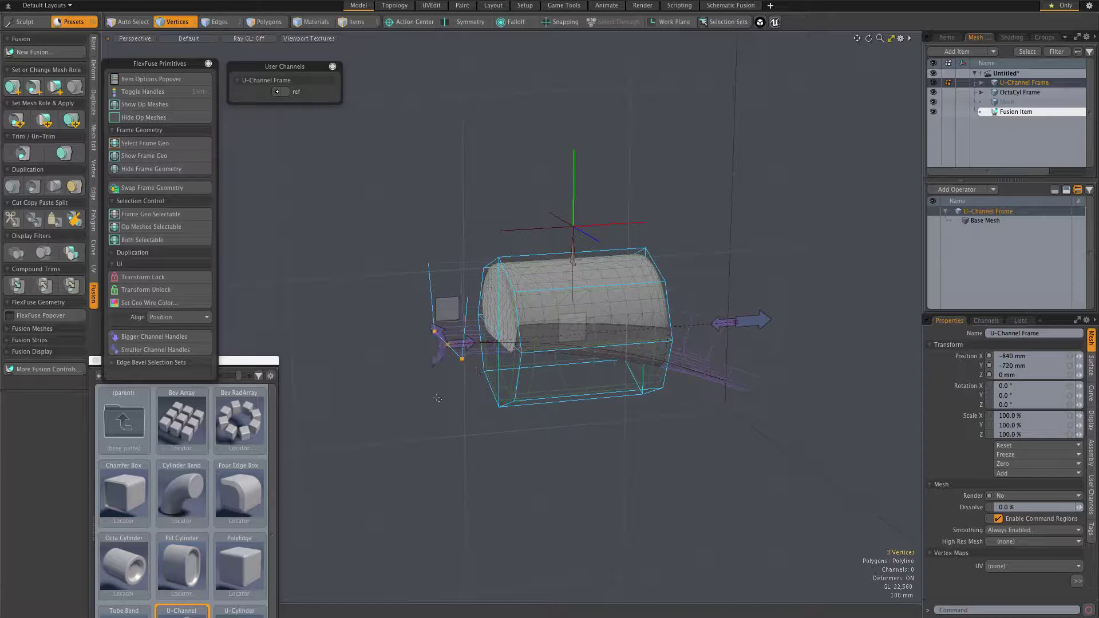
scroll(438, 398, "up", 3)
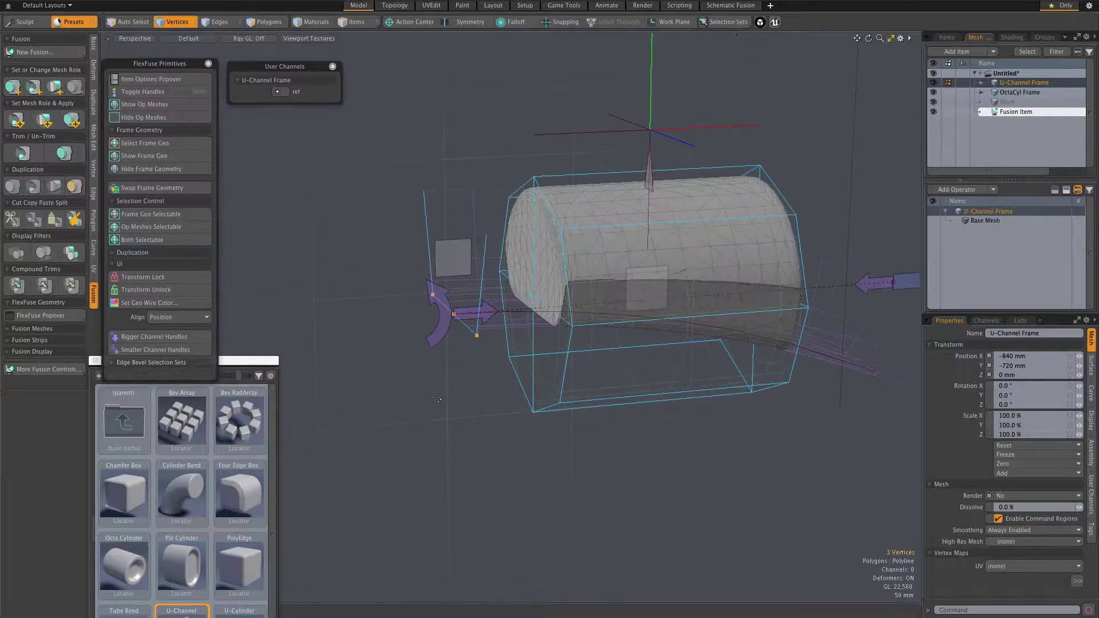
key("r")
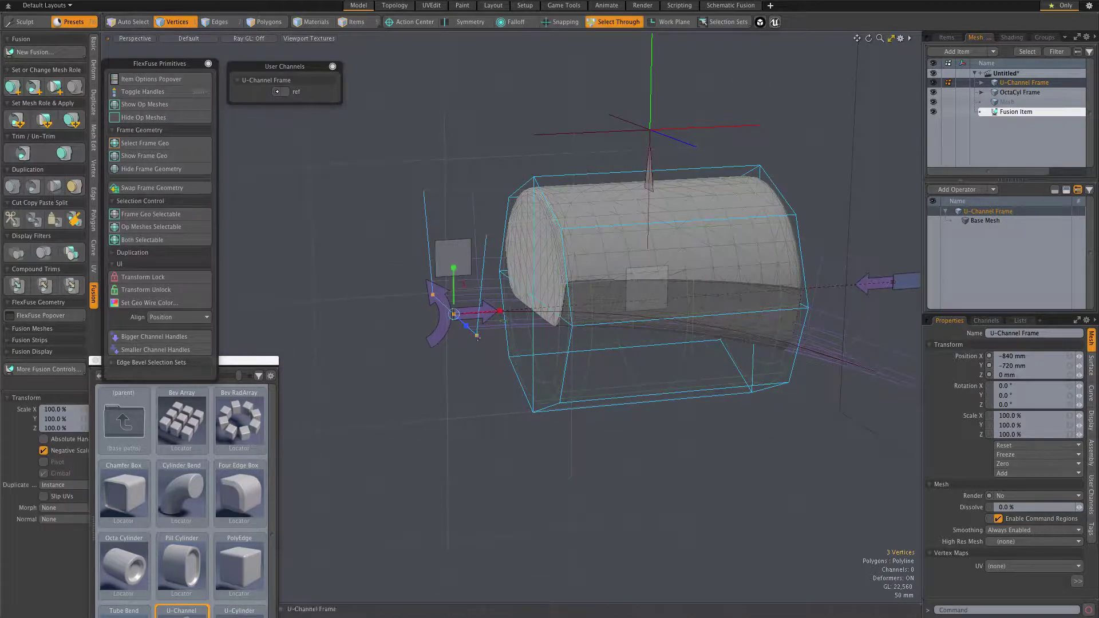
left_click_drag(466, 326, 460, 321)
left_click_drag(491, 357, 593, 349, "alt")
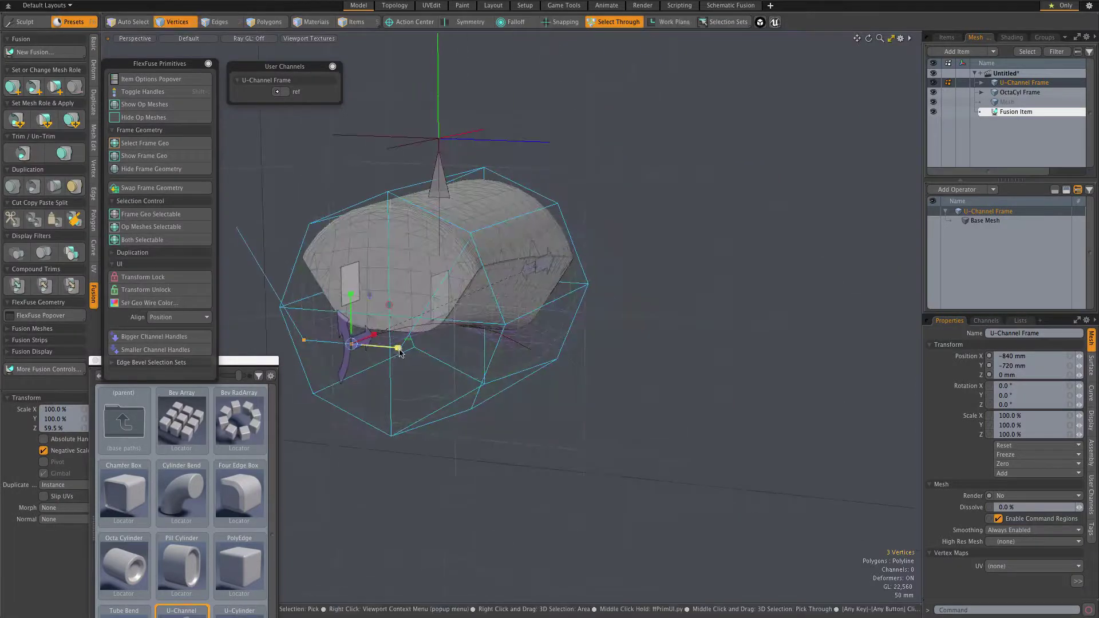
left_click_drag(399, 350, 399, 351)
left_click_drag(674, 368, 806, 385, "alt")
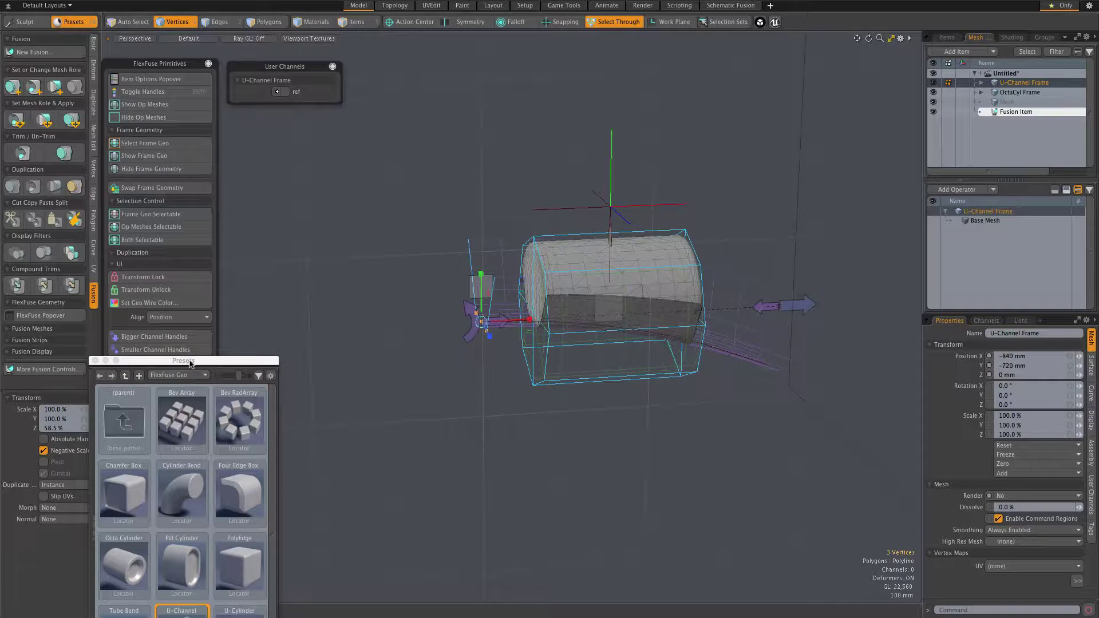
Step: With the Octa Cylinder's procedural mesh selected, add a Pill Cylinder assembly from the FlexFuse presets
left_click_drag(190, 362, 272, 258)
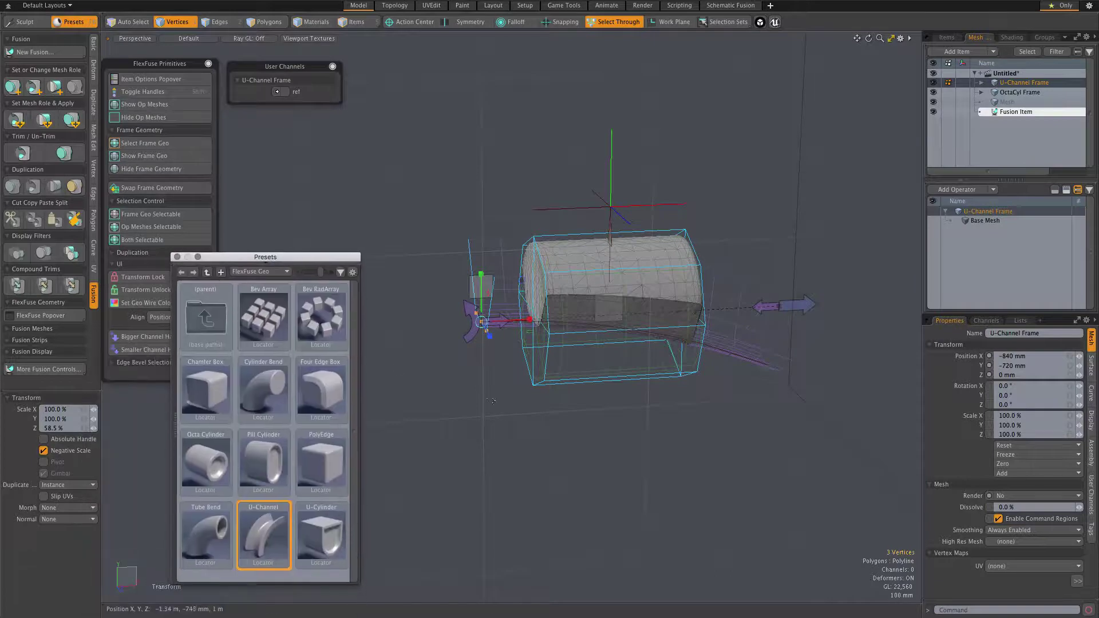
key("5")
left_click(564, 385)
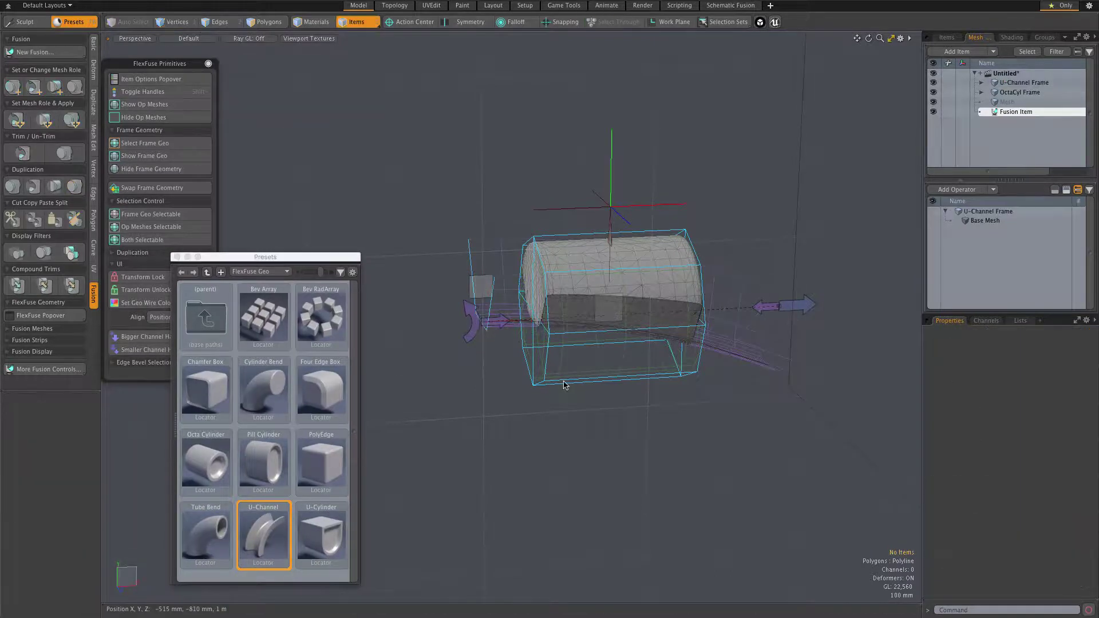
left_click(545, 380)
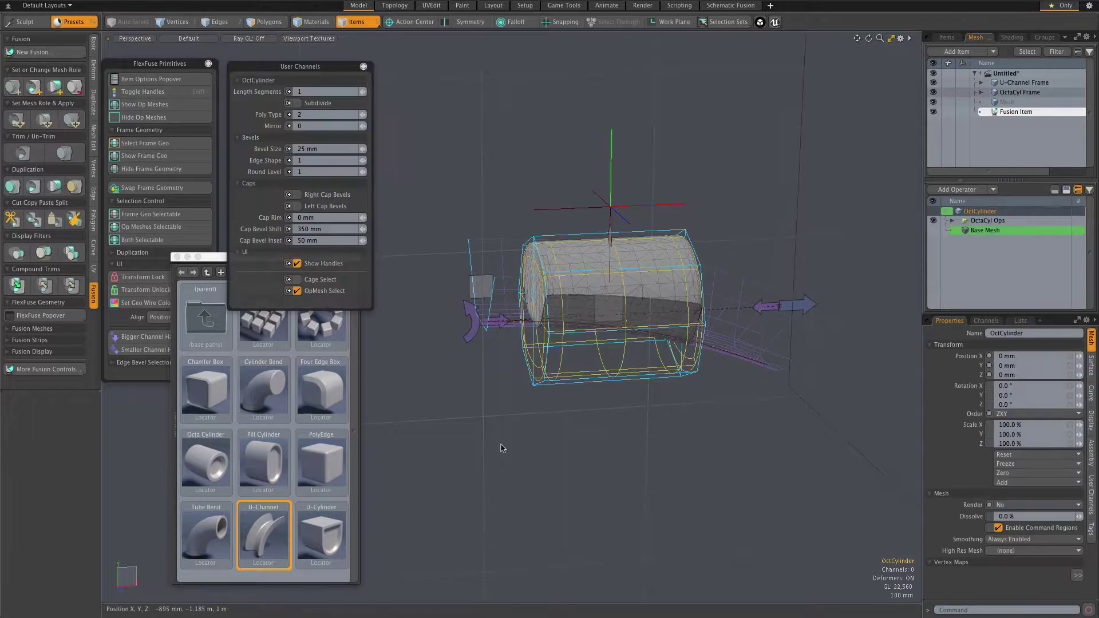
double_click(266, 452)
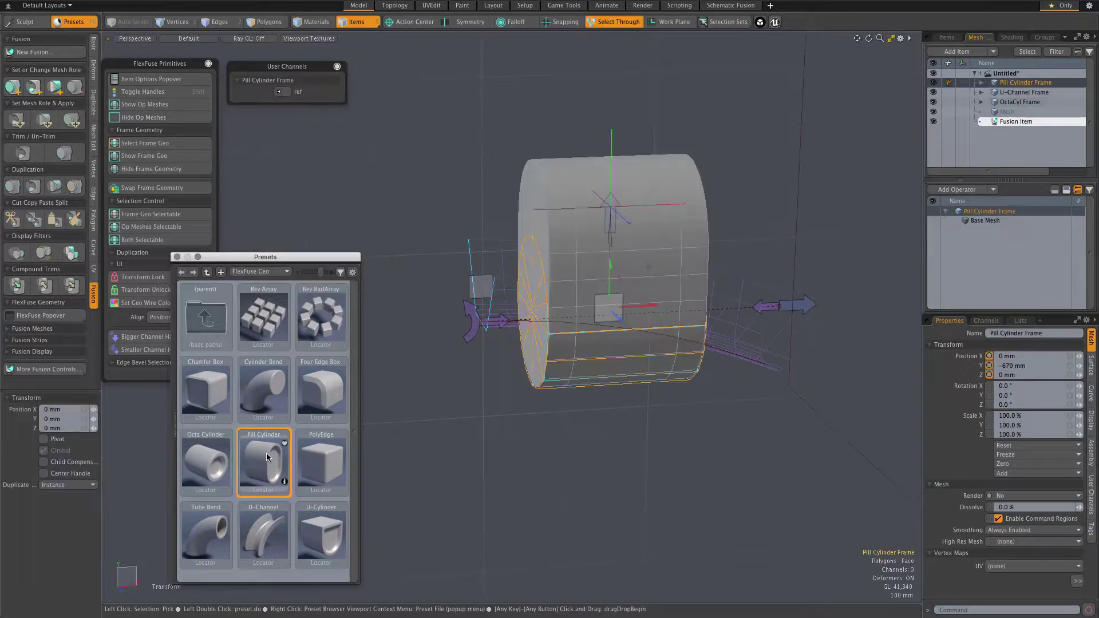
Step: Hide the U-Channel's handles and stretch the Pill Cylinder with its arrow handle to an arc offset of about 715 mm
middle_click(587, 410)
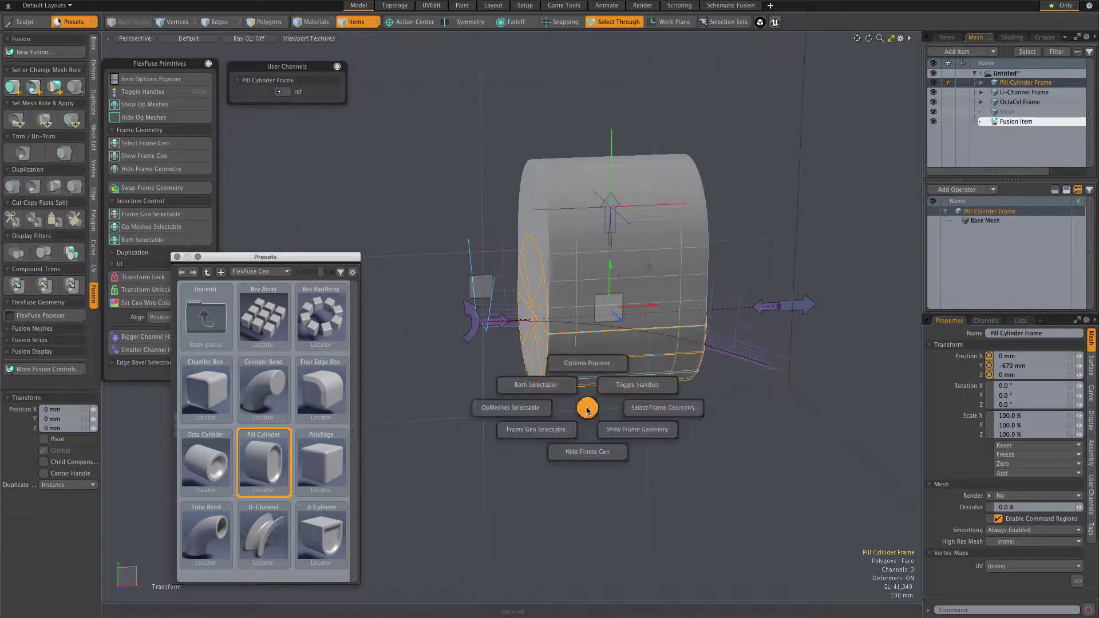
left_click(629, 386)
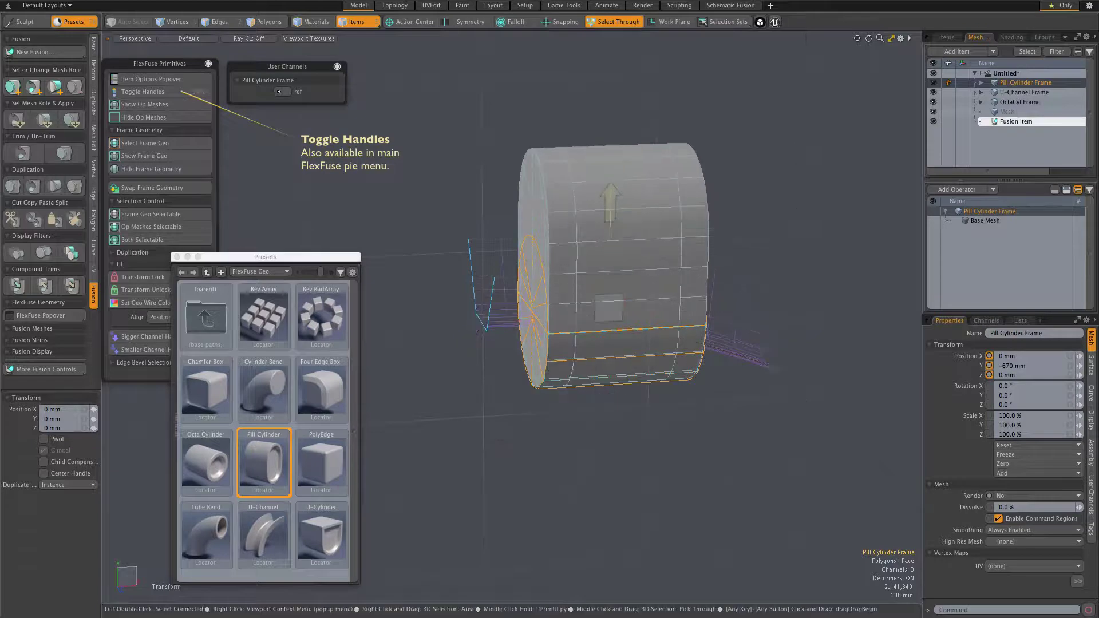
left_click_drag(611, 208, 611, 174)
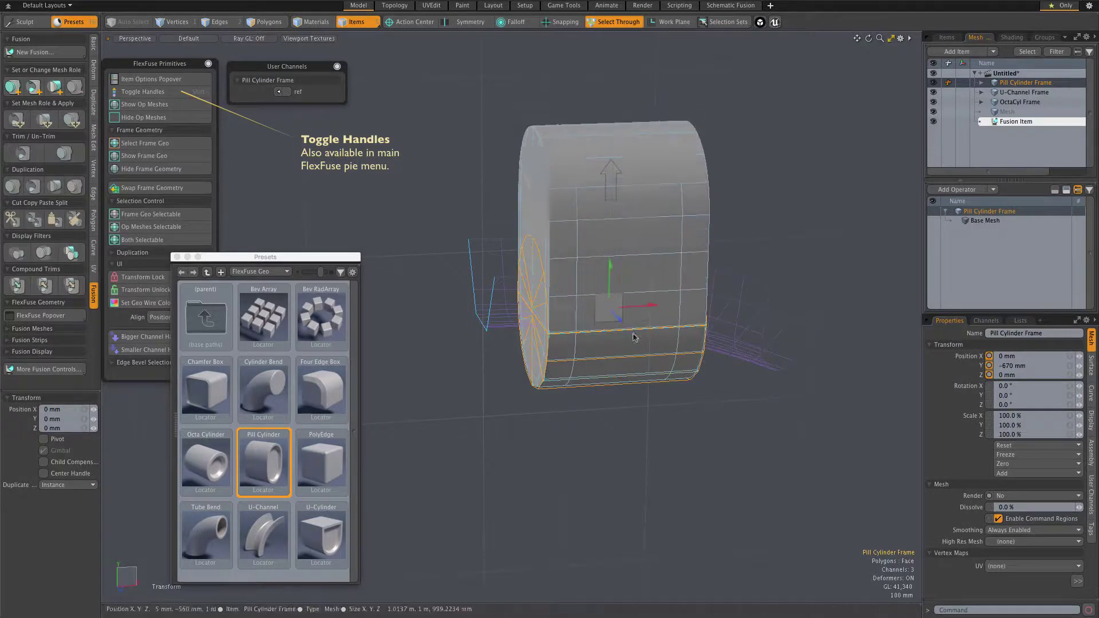
Step: Raise the Pill Cylinder's frame 430 mm in Y and scale its vertices to 42% in X and 75% in Y and Z
left_click_drag(610, 273, 611, 207)
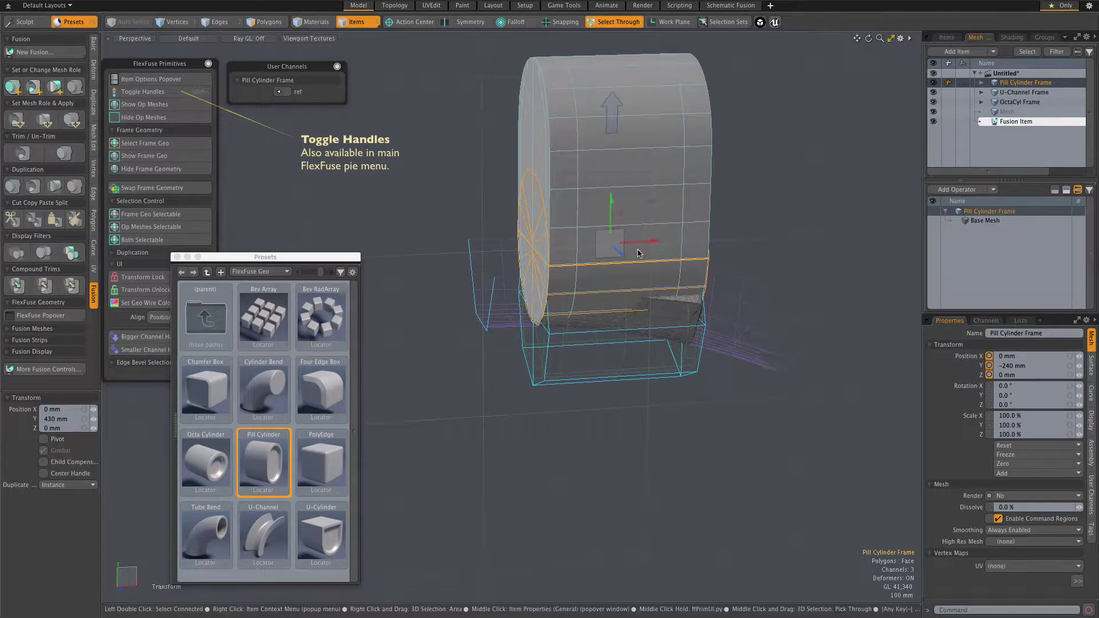
key("1")
left_click_drag(612, 245, 641, 242)
left_click_drag(618, 180, 593, 271, "alt+shift")
scroll(591, 271, "up", 3)
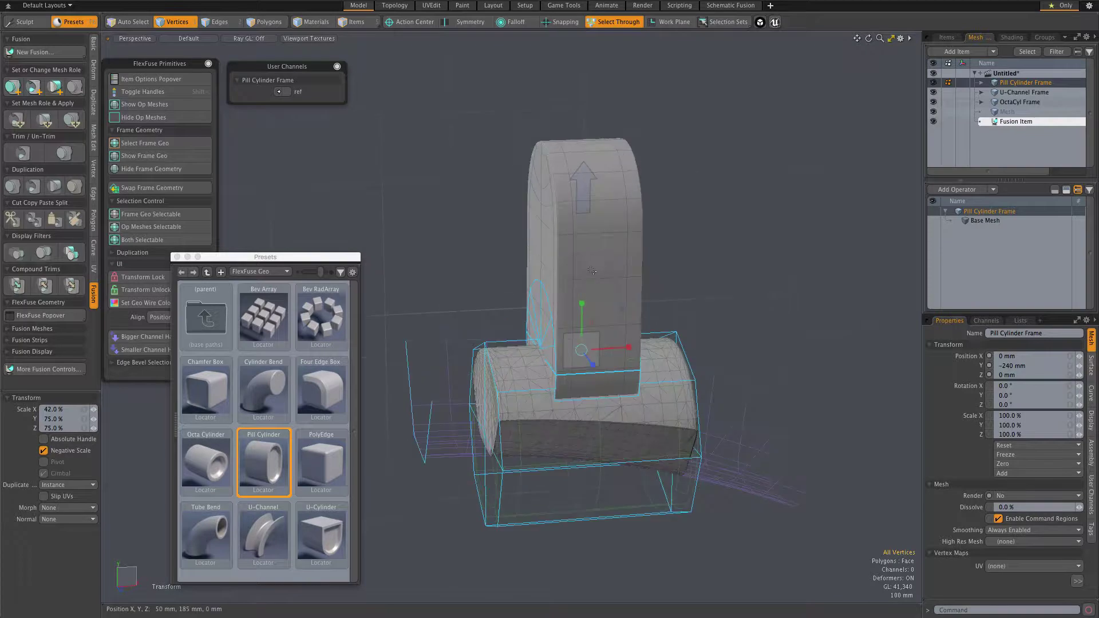
Step: Enable the right and left cap bevels on the Pill Cylinder's procedural mesh
key("5")
left_click(593, 273)
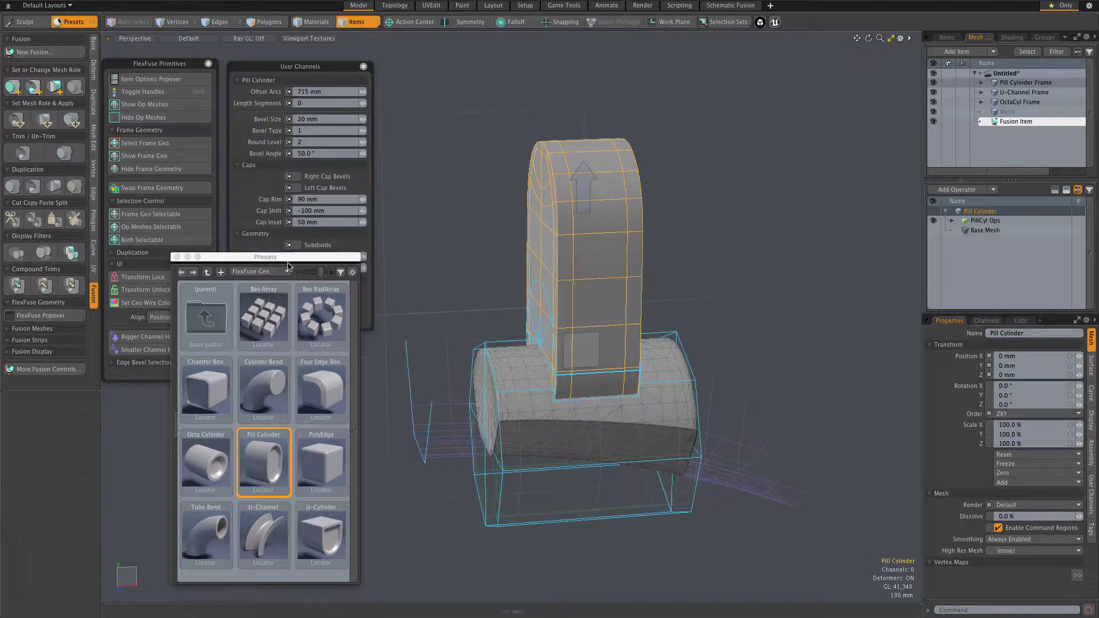
left_click_drag(287, 257, 229, 350)
left_click(322, 180)
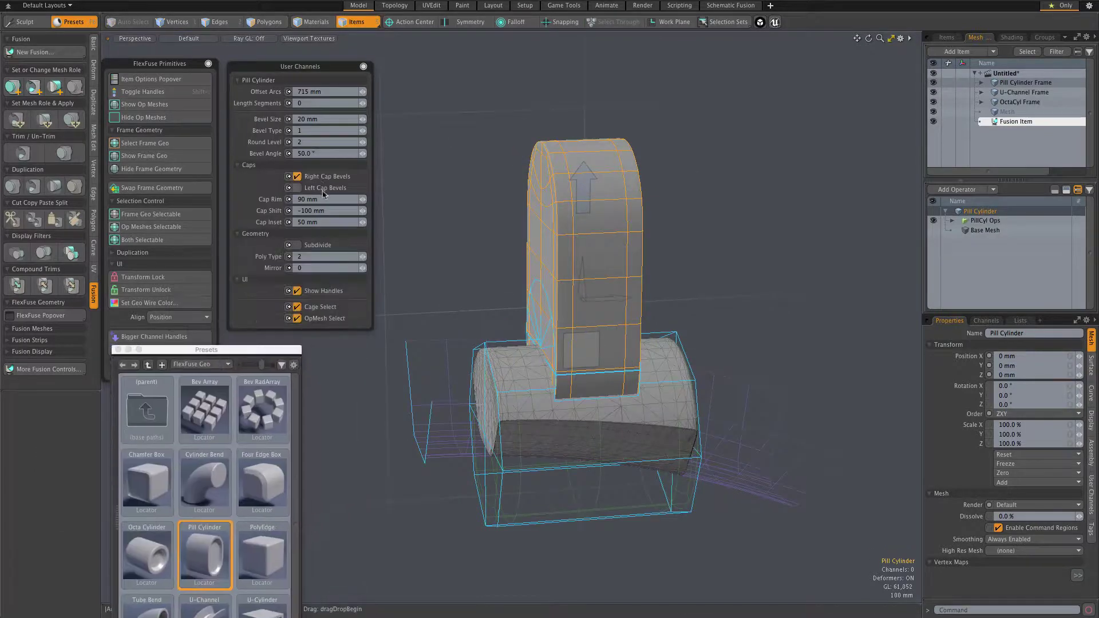
left_click(323, 190)
Step: Extend the Pill Cylinder's stepped caps outward with the cap handle to a cap shift of about 155 mm
mouse_move(583, 252)
left_mouse_down("alt")
mouse_move(624, 236)
mouse_move(593, 256)
left_mouse_up("alt")
left_click_drag(581, 297, 605, 295)
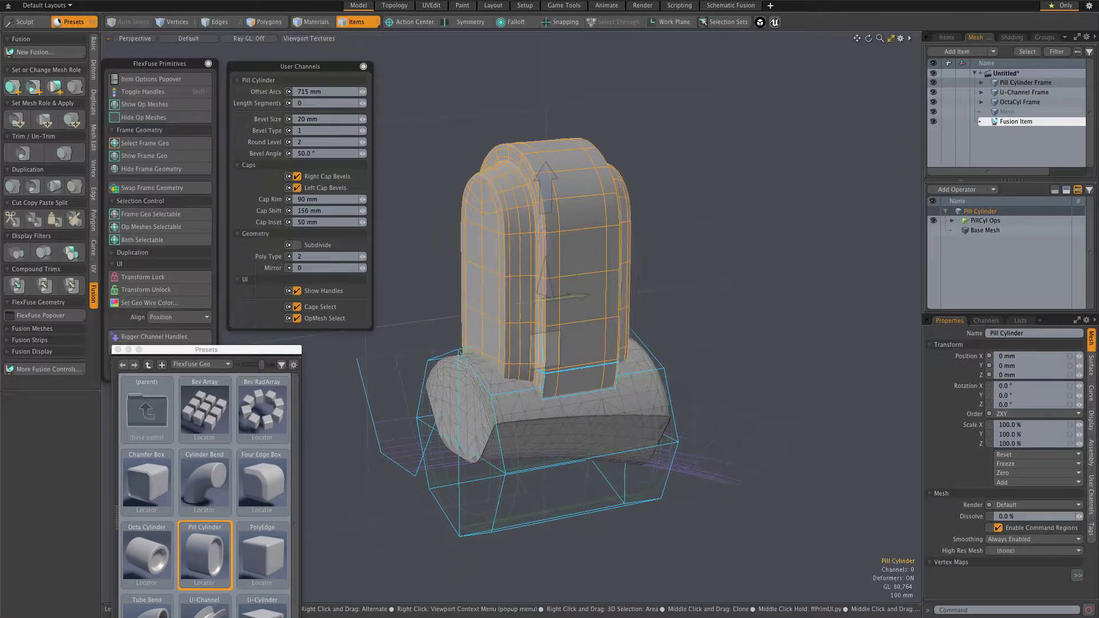
left_click_drag(655, 249, 658, 250)
Step: Scale the Pill Cylinder's frame item uniformly to 76% and move it 375 mm in X
left_click_drag(724, 237, 684, 228, "alt")
left_click(591, 370)
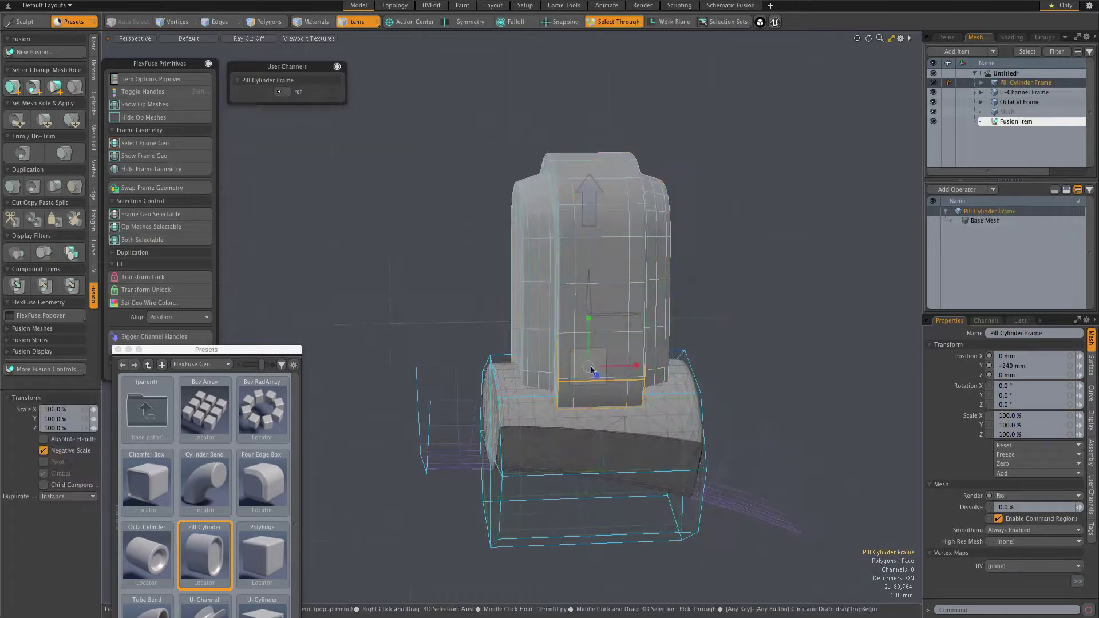
left_click_drag(592, 369, 564, 370)
key("w")
left_click_drag(634, 365, 705, 363)
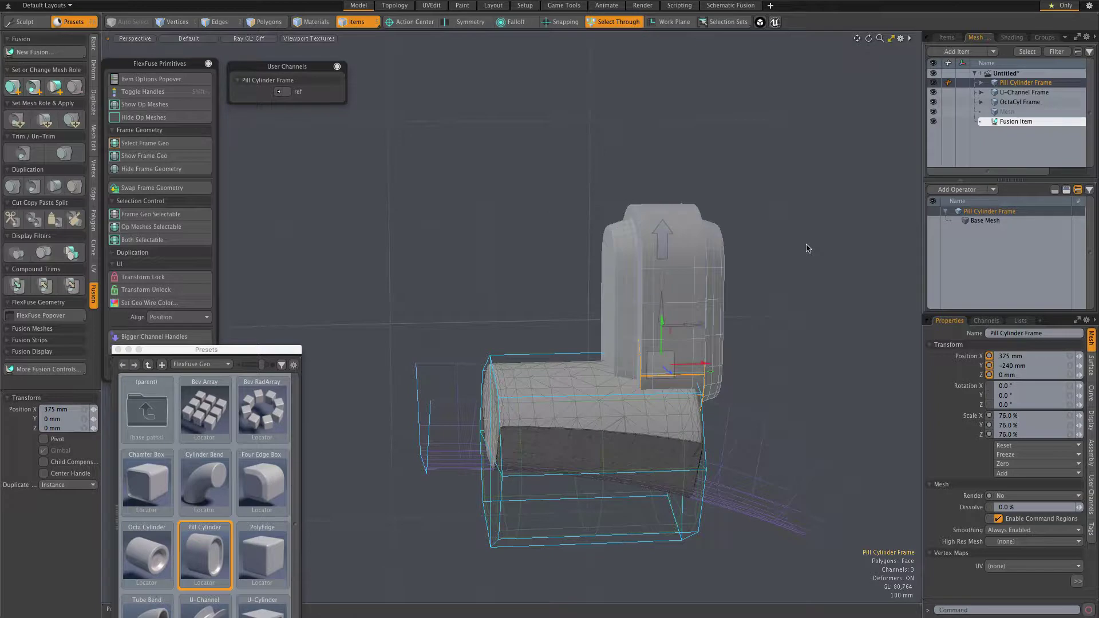
Step: Apply the Pill Cylinder mesh to the Octa Cylinder's fusion as a subtraction
left_click(552, 387)
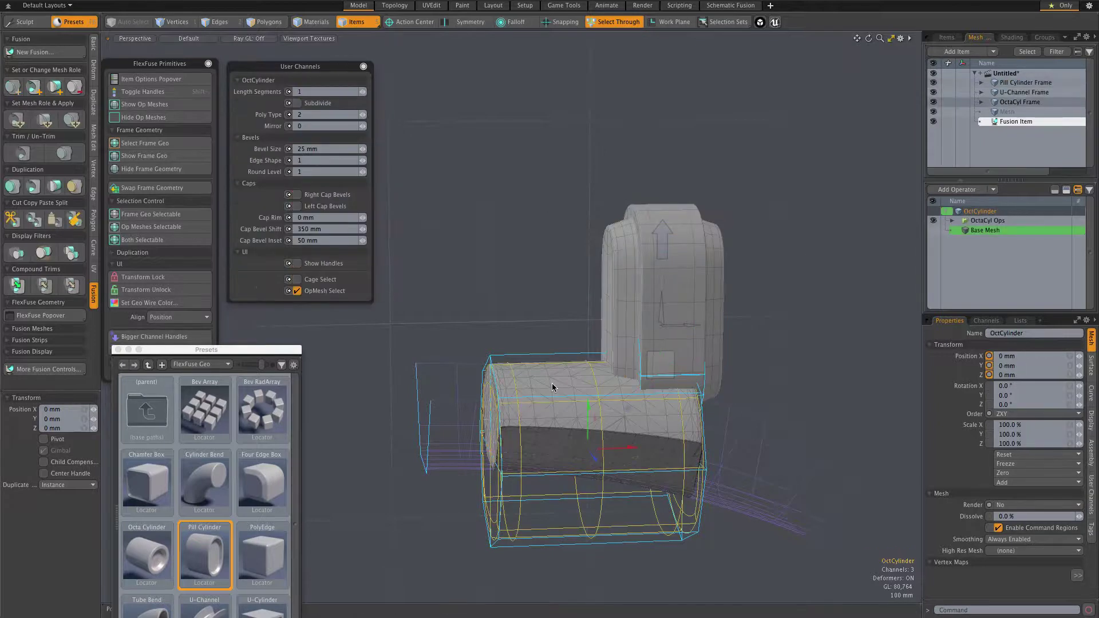
left_click(648, 311, "shift")
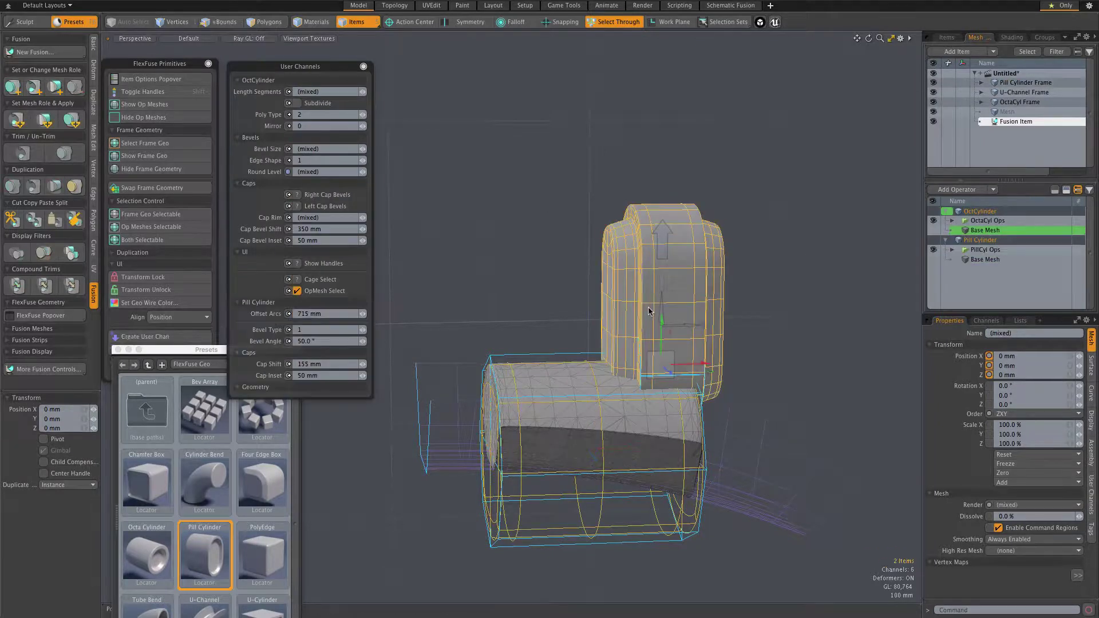
key("alt+f")
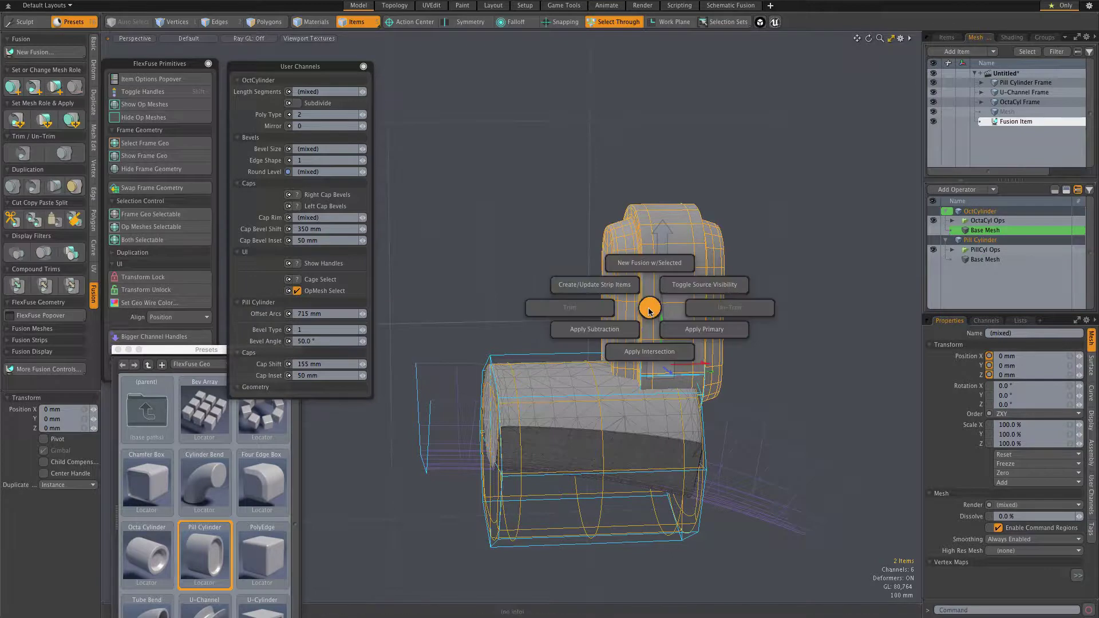
left_click(596, 329)
left_click_drag(750, 307, 670, 283, "alt")
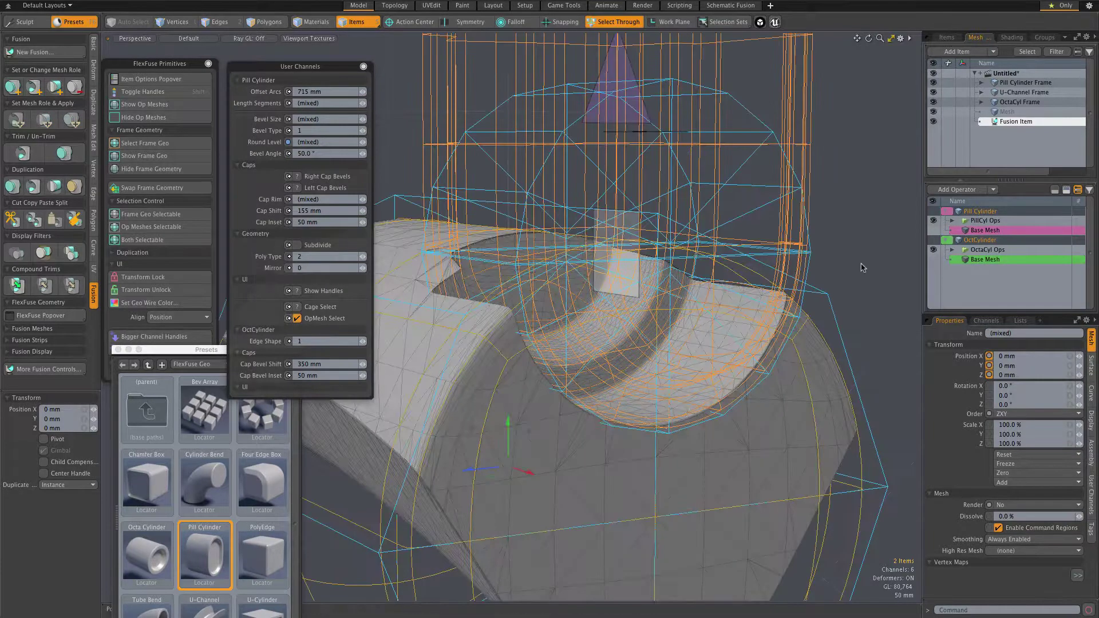
left_click(863, 268)
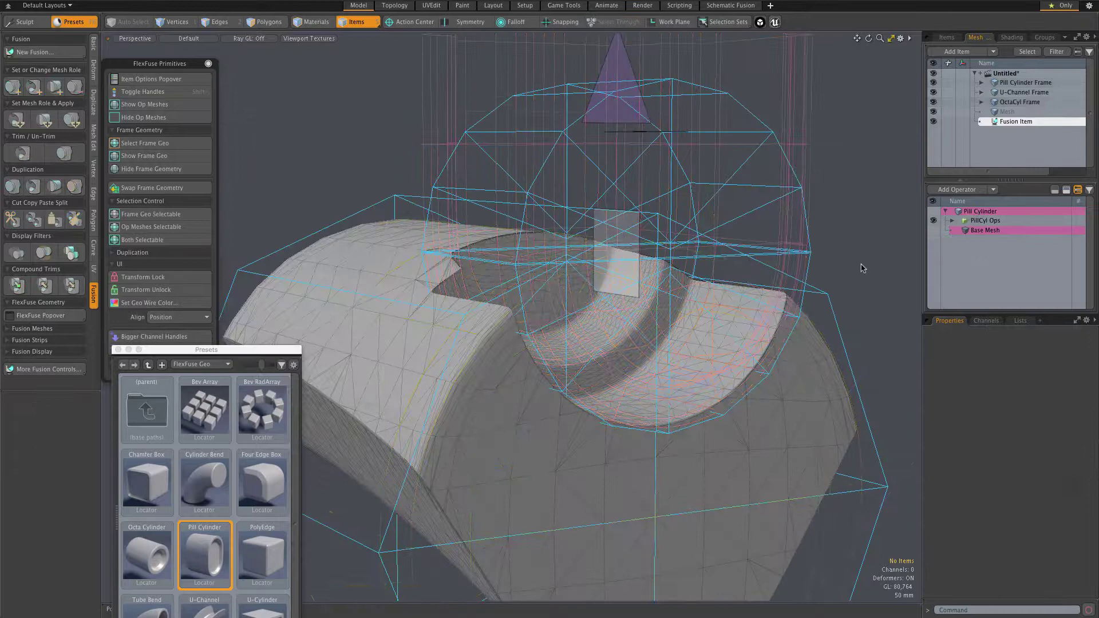
left_click_drag(834, 271, 646, 364, "alt")
scroll(642, 366, "down", 5)
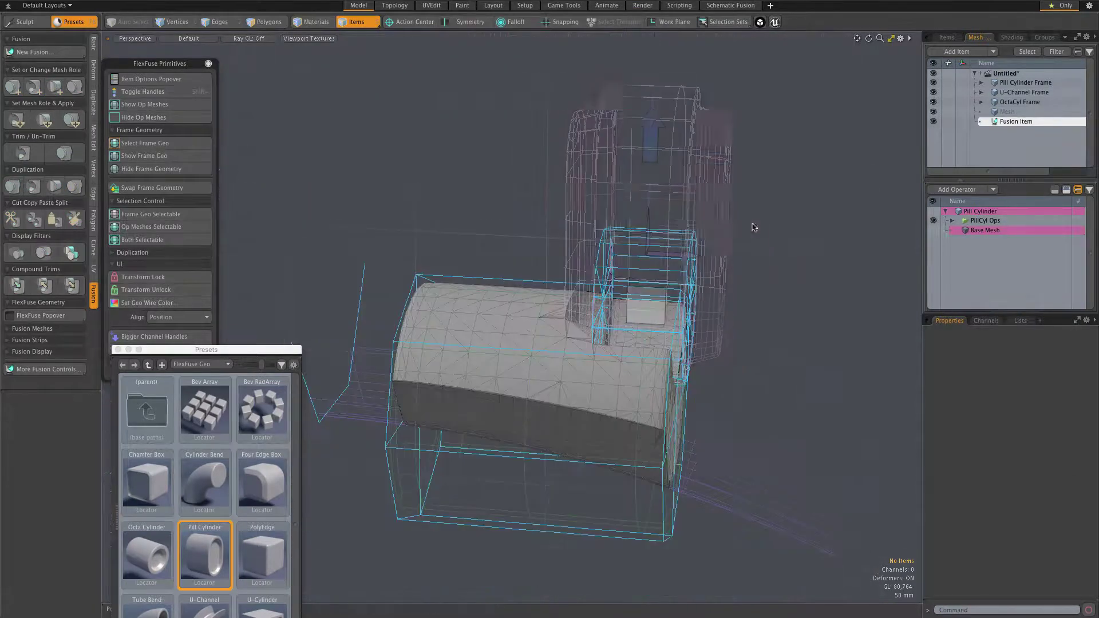
Step: Replace the Pill Cylinder trim mesh in the fusion with a frozen copy using Fuse Frozen Duplicate
left_click(683, 181)
left_click(114, 254)
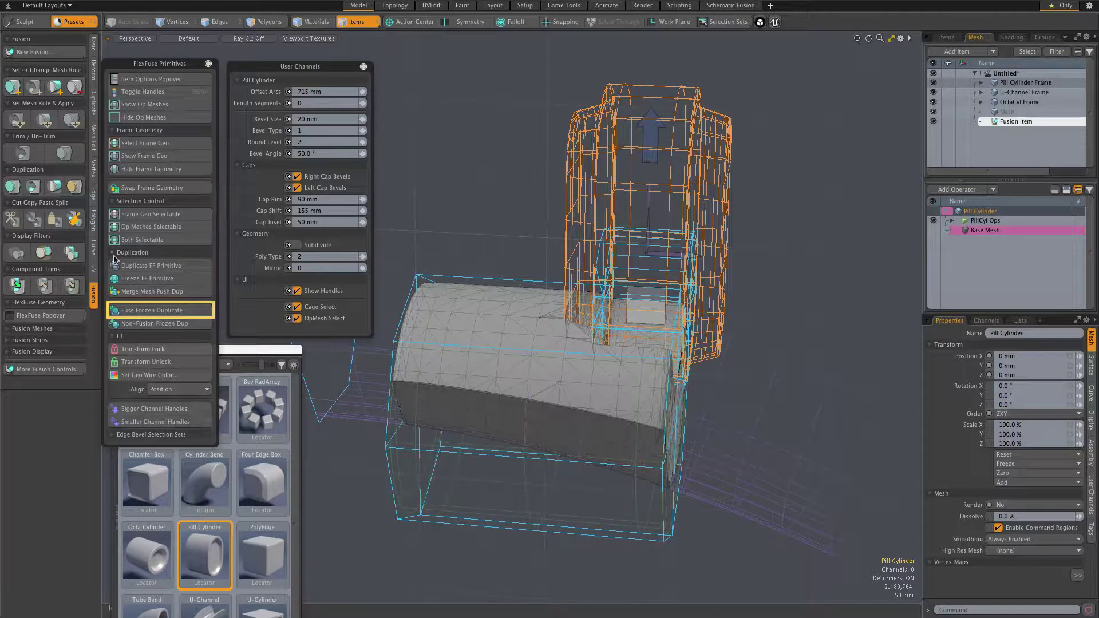
left_click(155, 312)
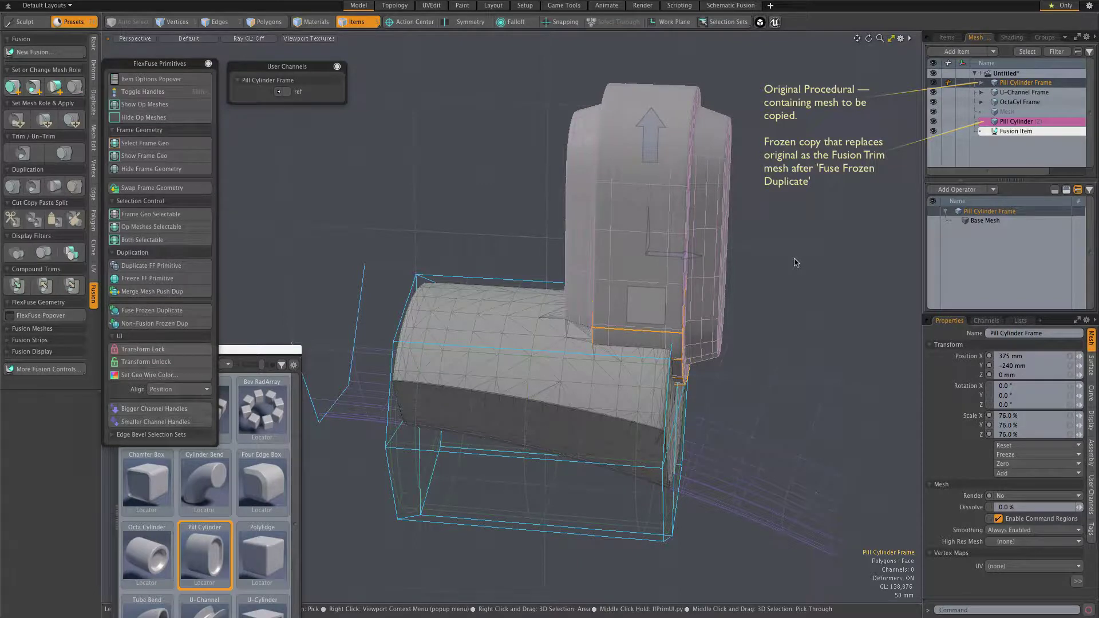
Step: Move the original Pill Cylinder's frame along X away from the frozen trim, and return it to X 375 mm
key("w")
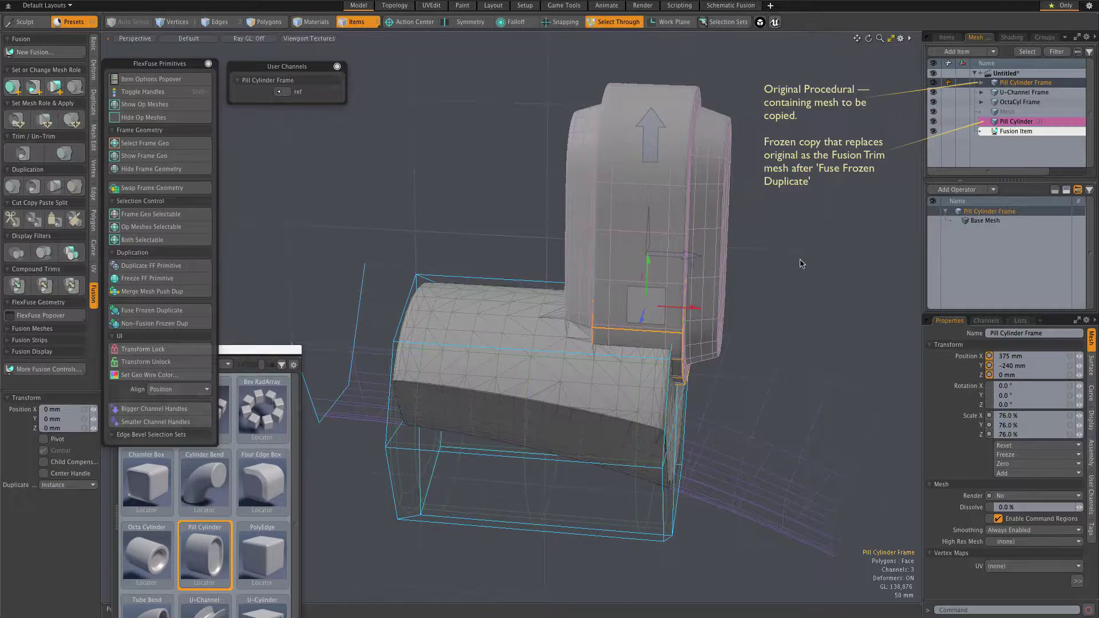
left_click_drag(802, 264, 746, 275, "alt")
left_click_drag(688, 322, 711, 325)
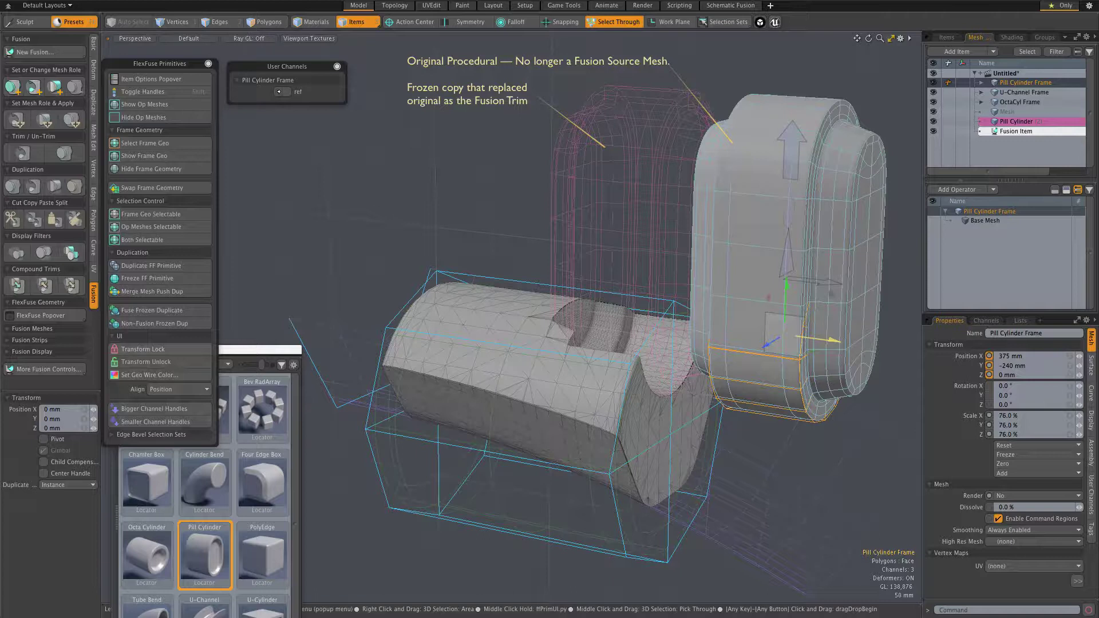
left_click_drag(834, 341, 689, 322)
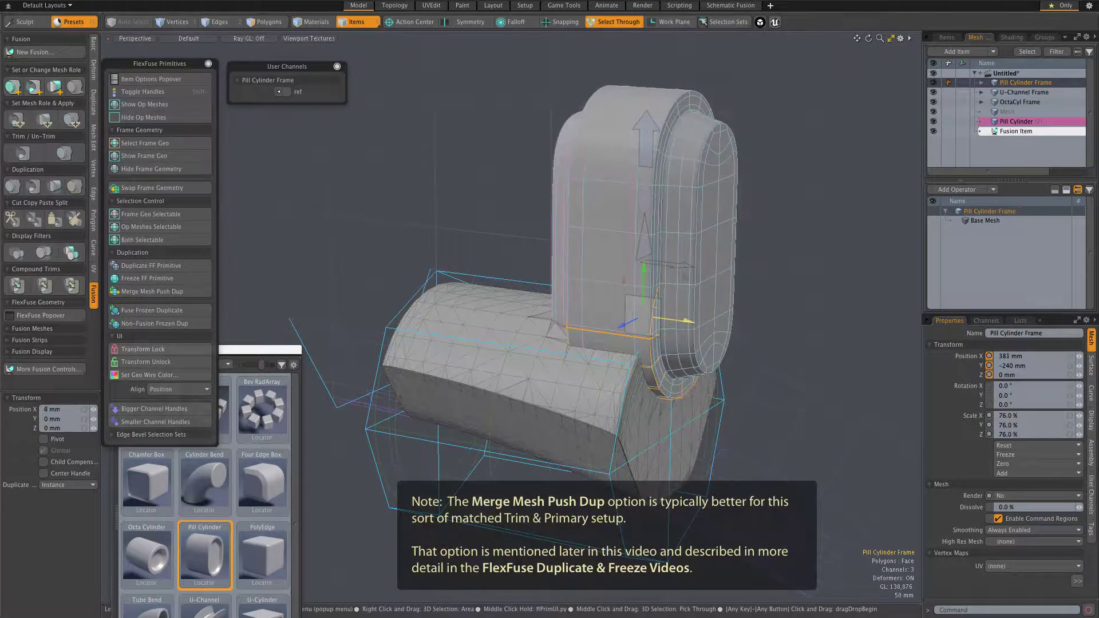
left_click_drag(686, 322, 686, 321)
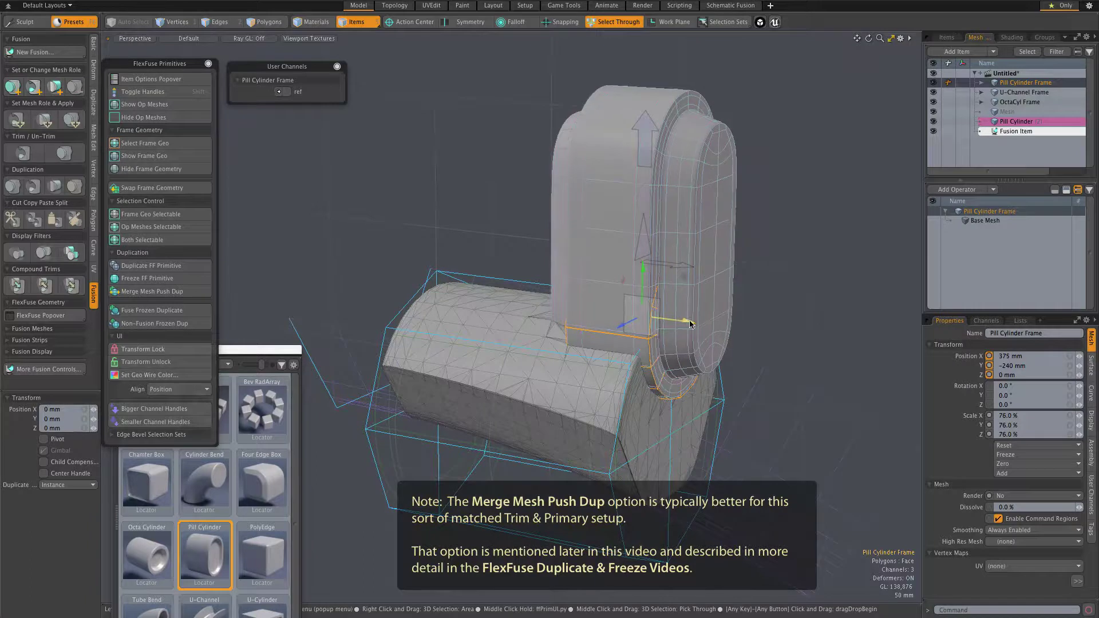
scroll(675, 208, "up", 3)
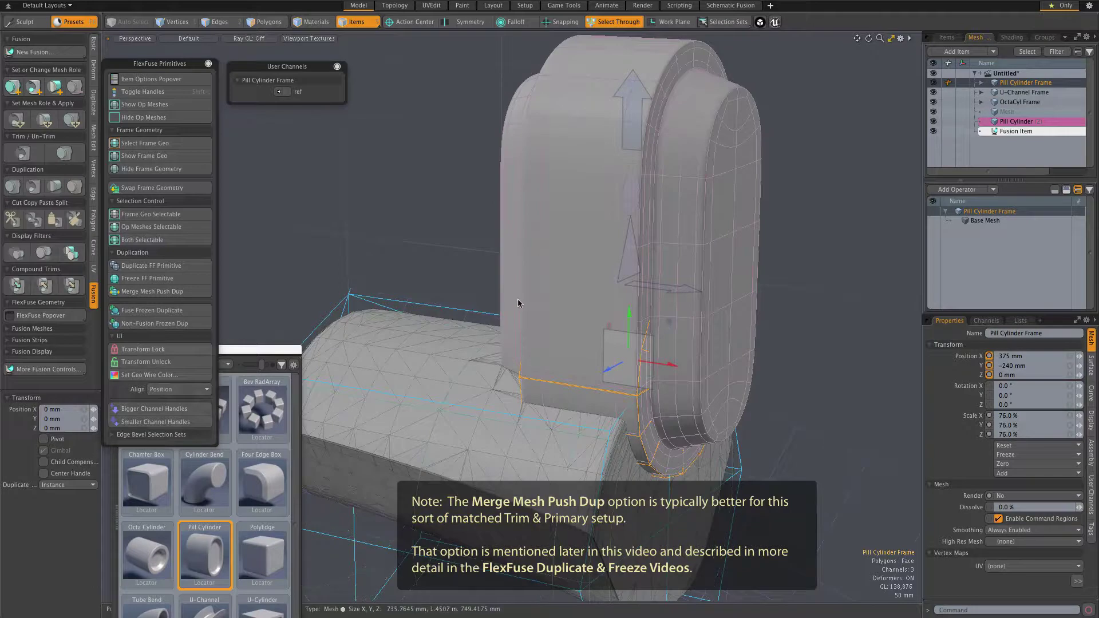
Step: Create a new fusion item with the original Pill Cylinder mesh as its primary
left_click(714, 263)
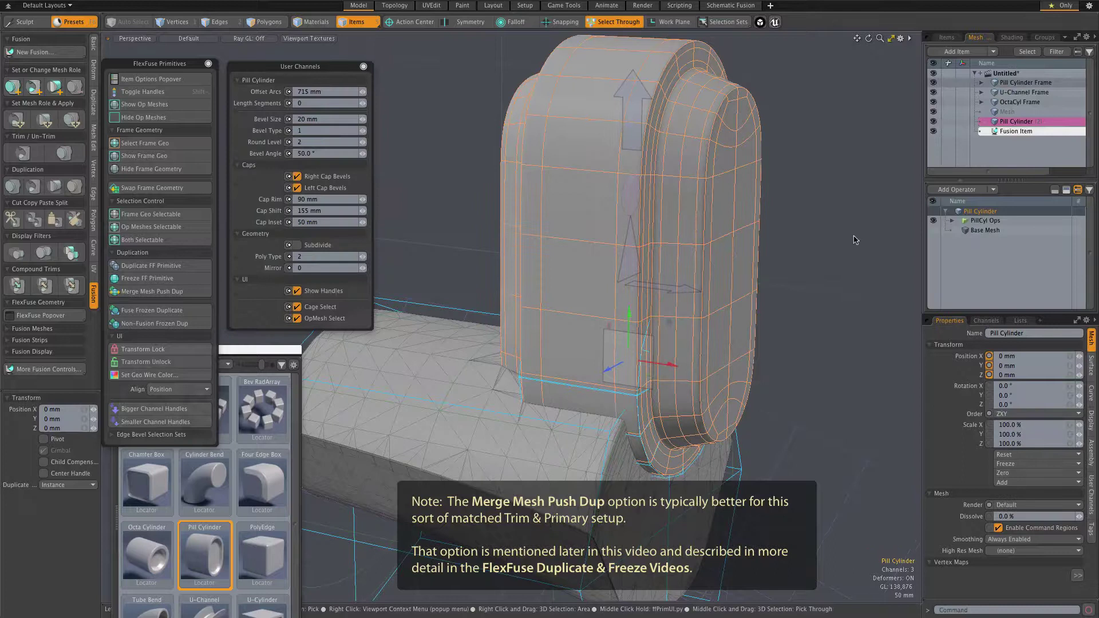
scroll(825, 244, "down", 4)
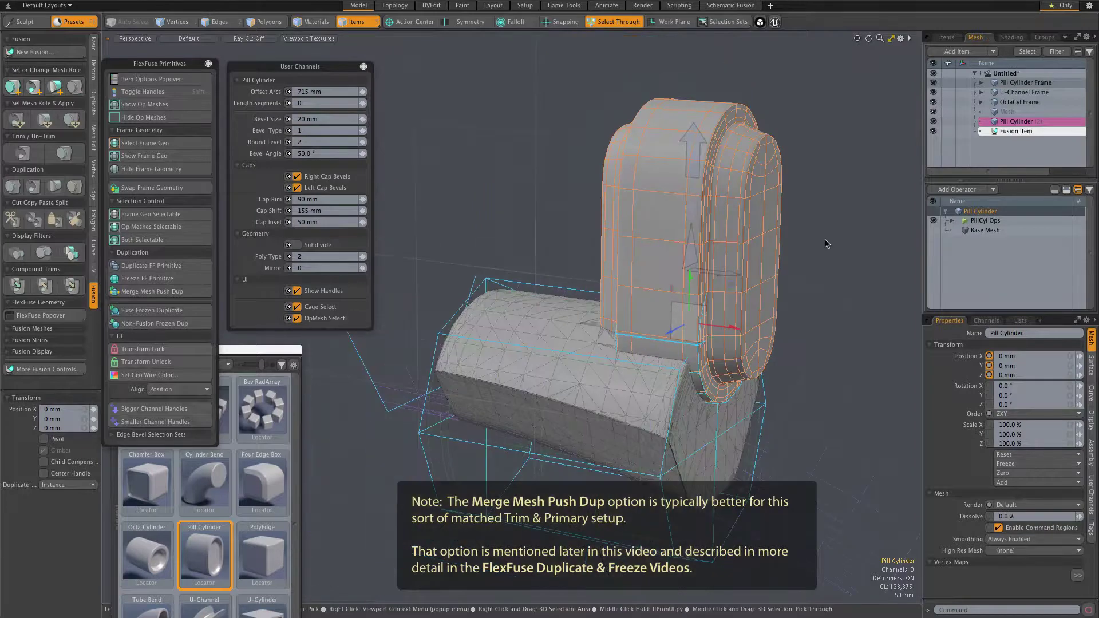
middle_click_drag(826, 244, 824, 202)
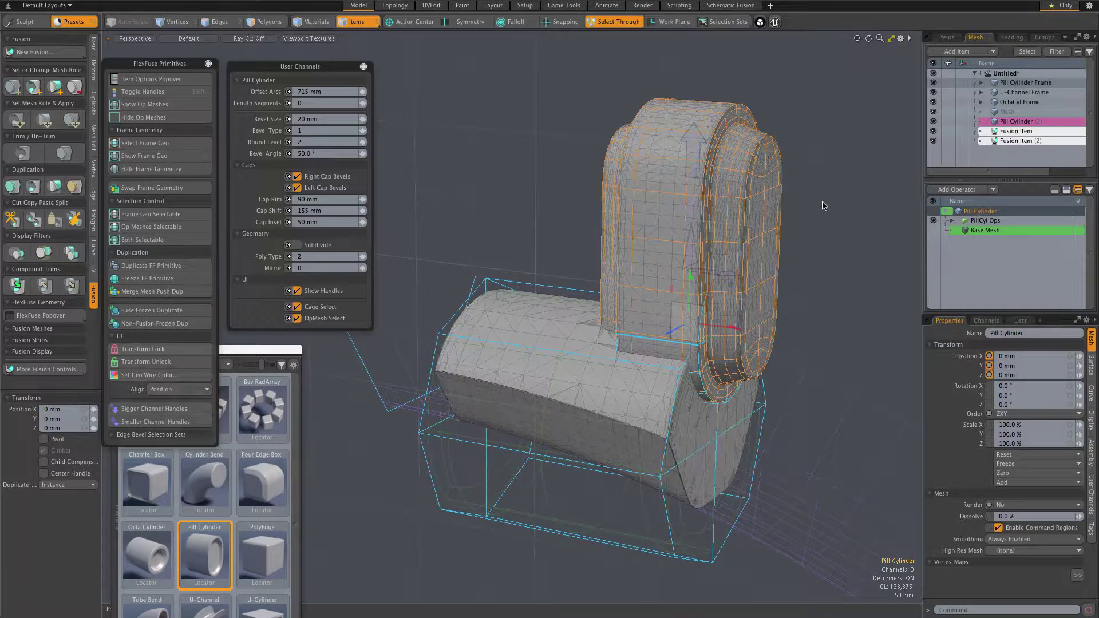
scroll(395, 245, "down", 1)
scroll(395, 245, "up", 1)
scroll(798, 183, "down", 2)
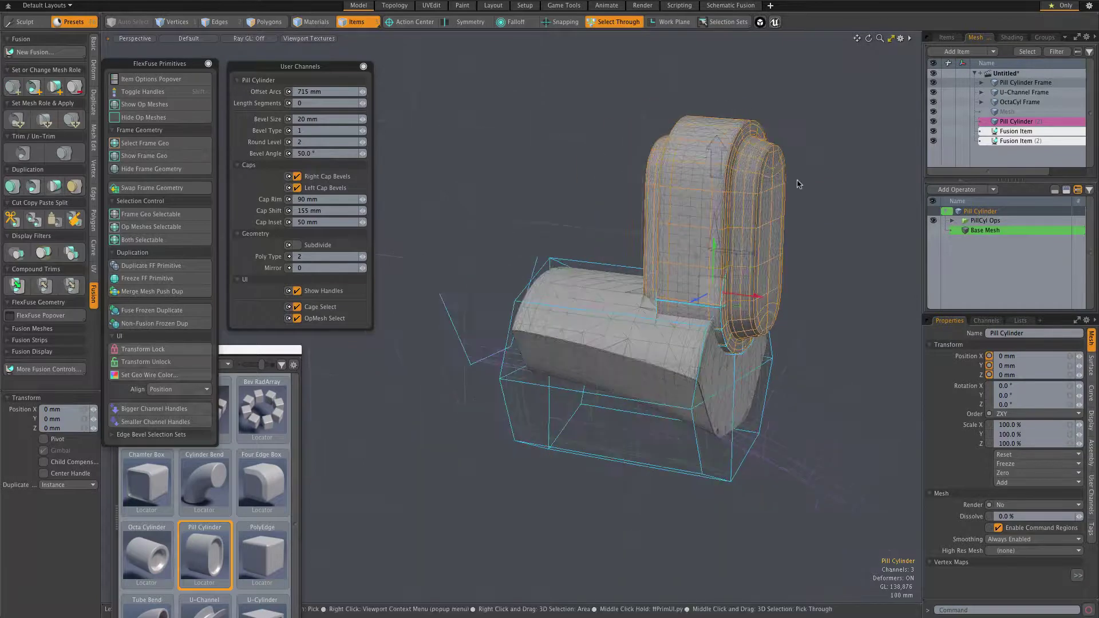
scroll(797, 183, "up", 1)
scroll(811, 194, "up", 1)
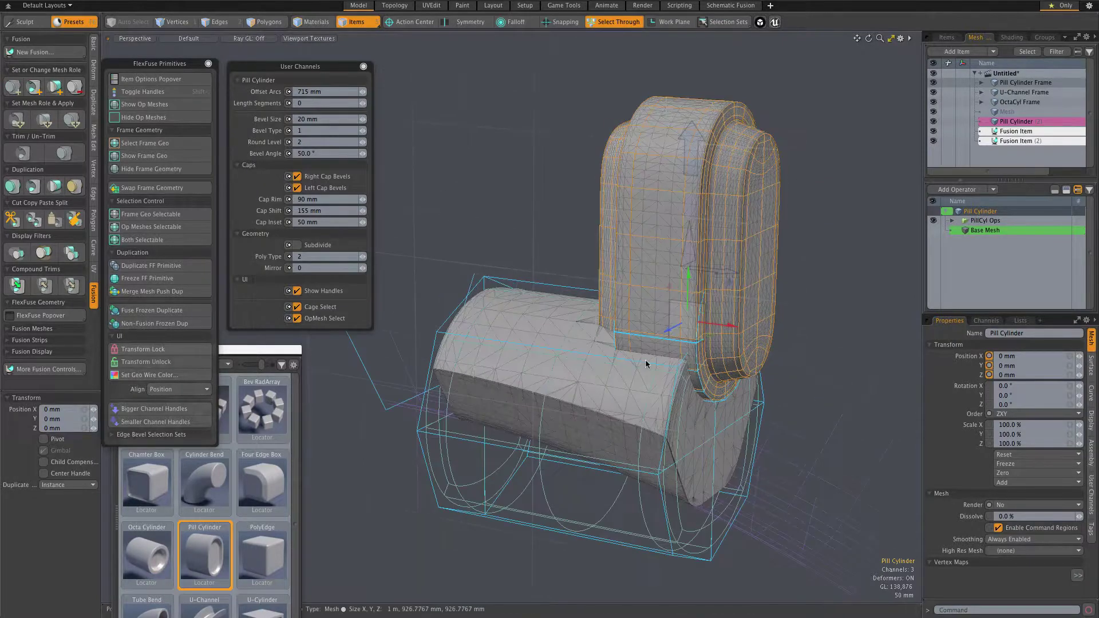
Step: Switch the first Fusion Item to absolute strip widths and set its strip width to 22 mm
scroll(647, 360, "up", 10)
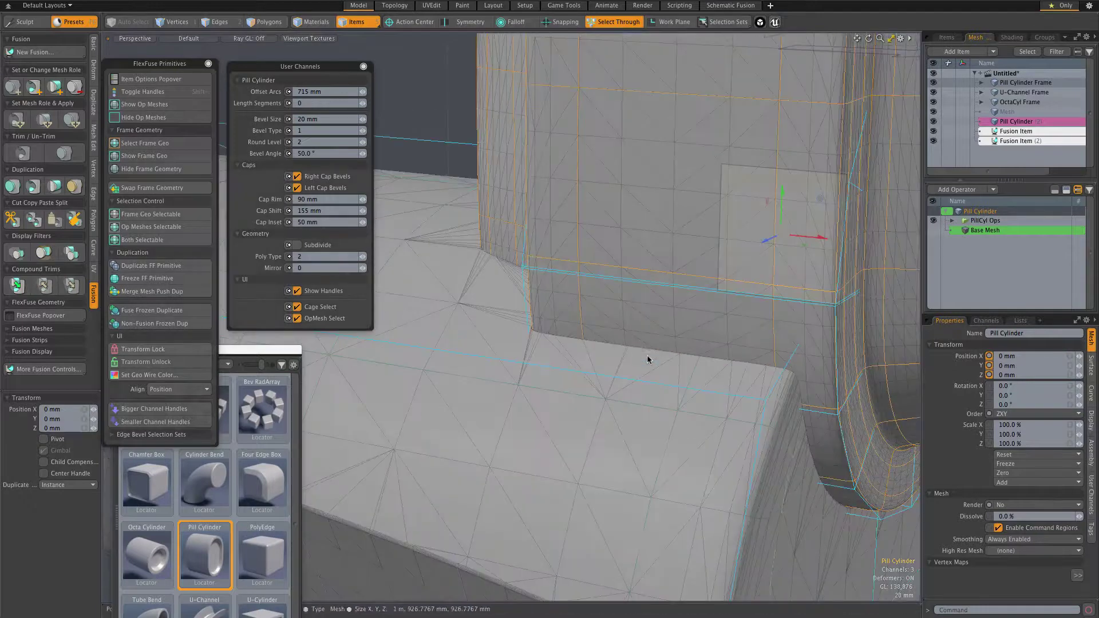
left_click(1016, 134)
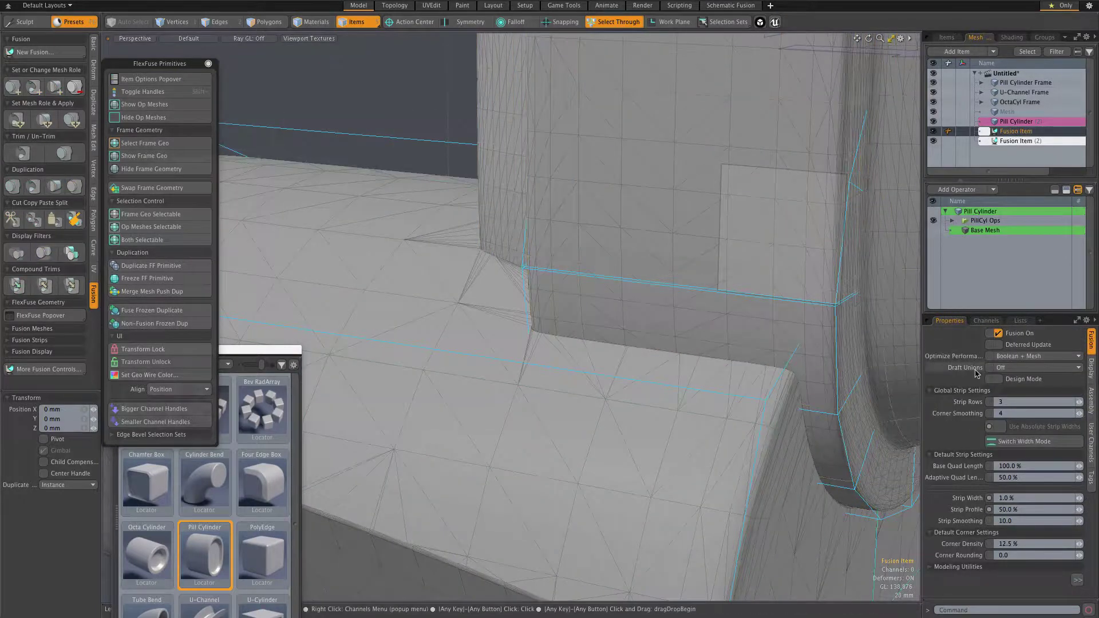
left_click(1002, 441)
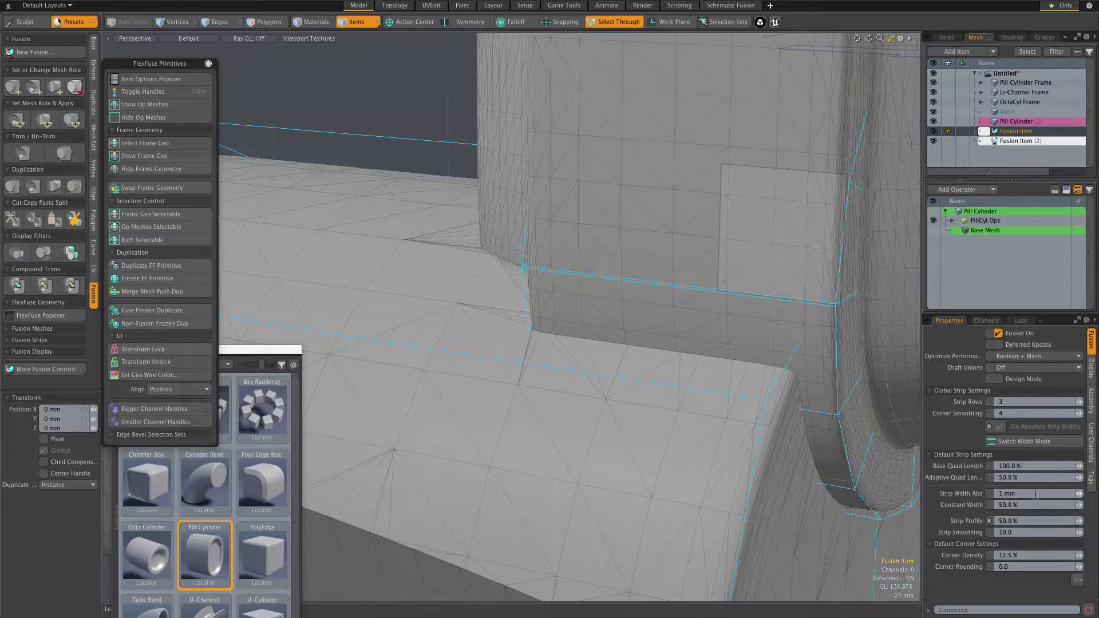
key("Return")
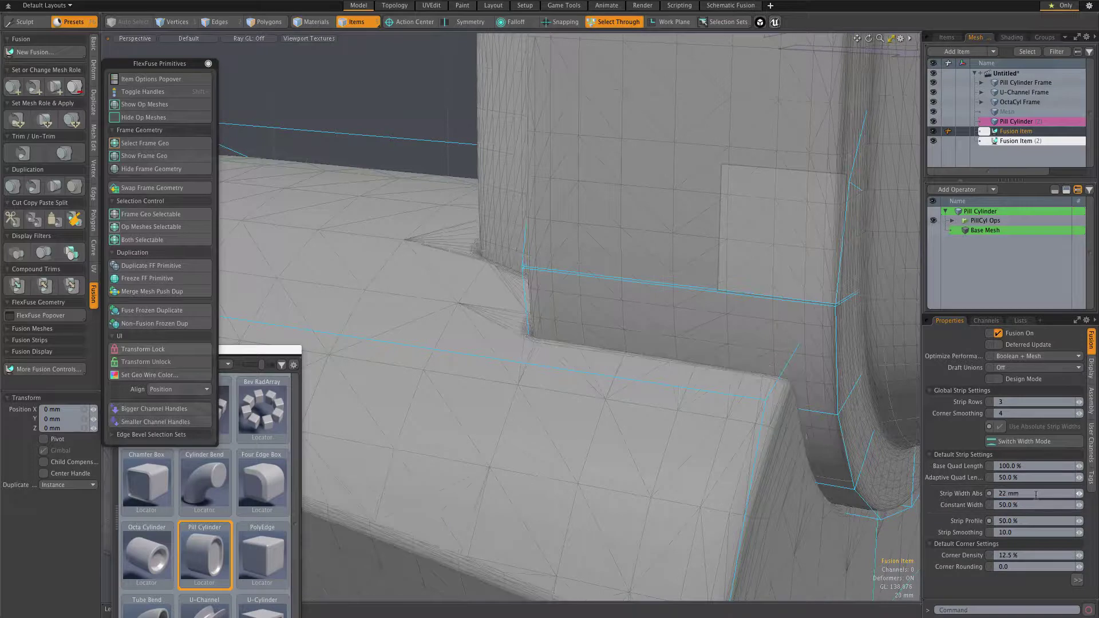
scroll(644, 207, "down", 4)
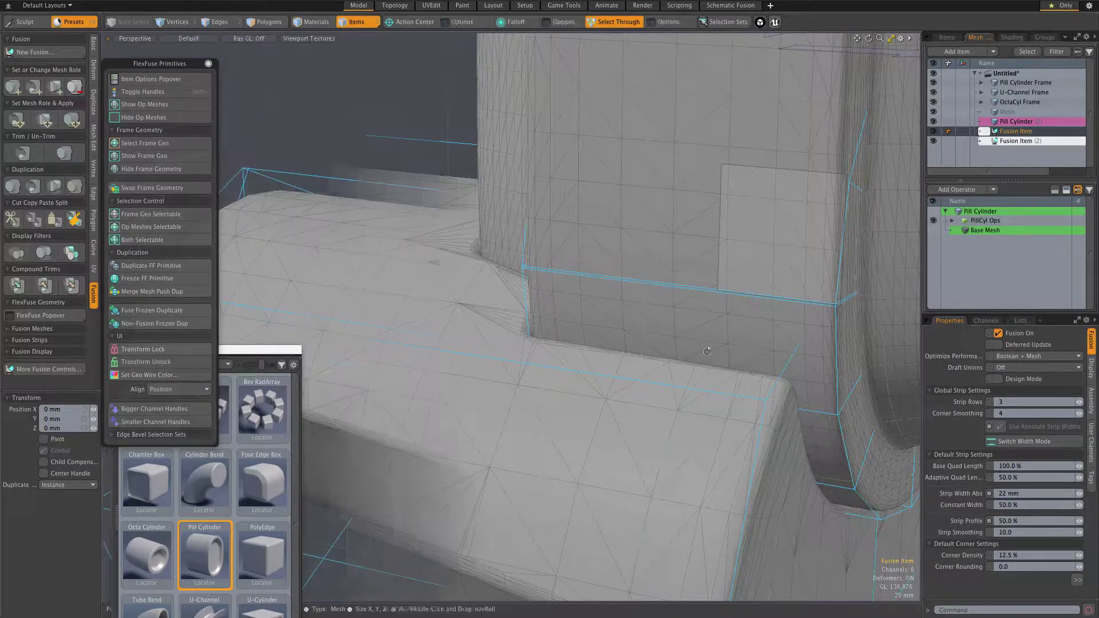
scroll(638, 209, "down", 3)
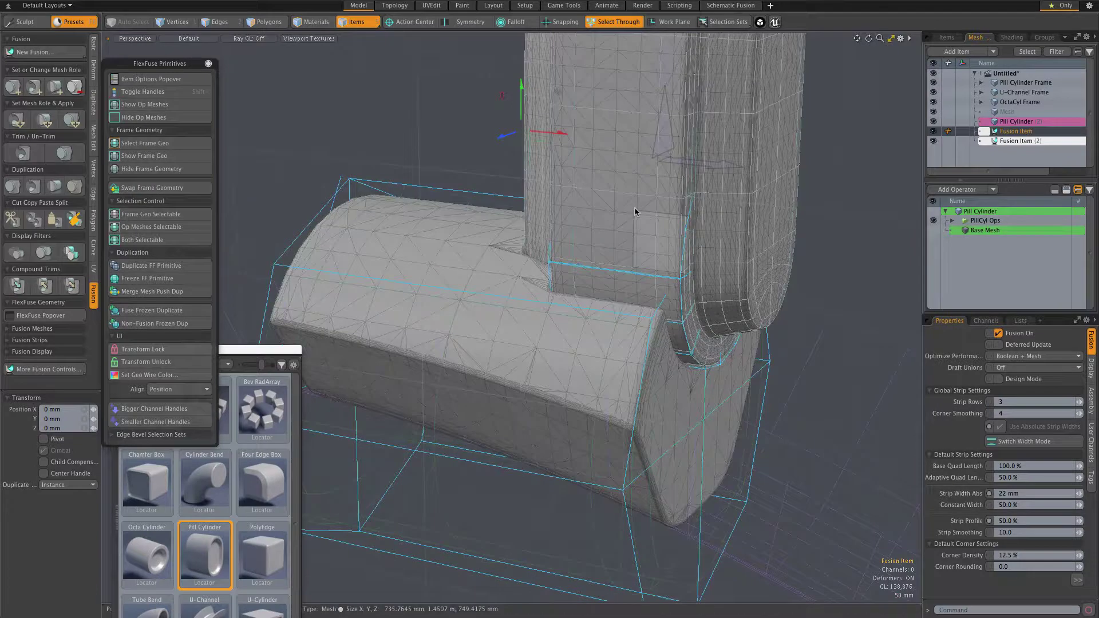
scroll(634, 211, "down", 1)
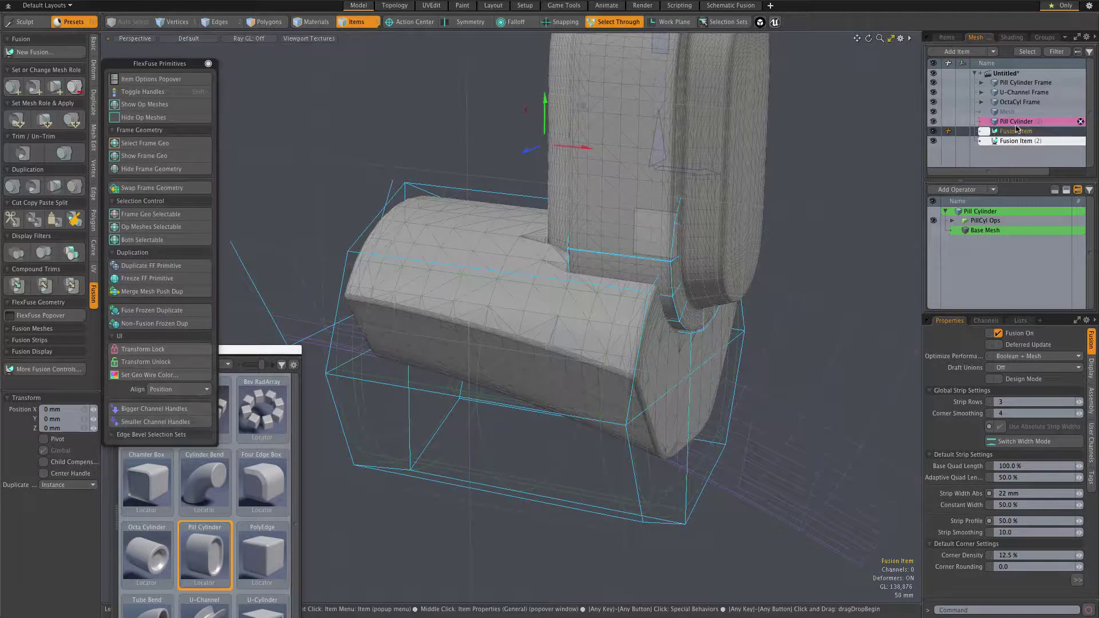
Step: Parent the frozen Pill Cylinder trim mesh to the Pill Cylinder Frame, and move the frame to about X 409 mm, Y -502 mm
left_click(1010, 122)
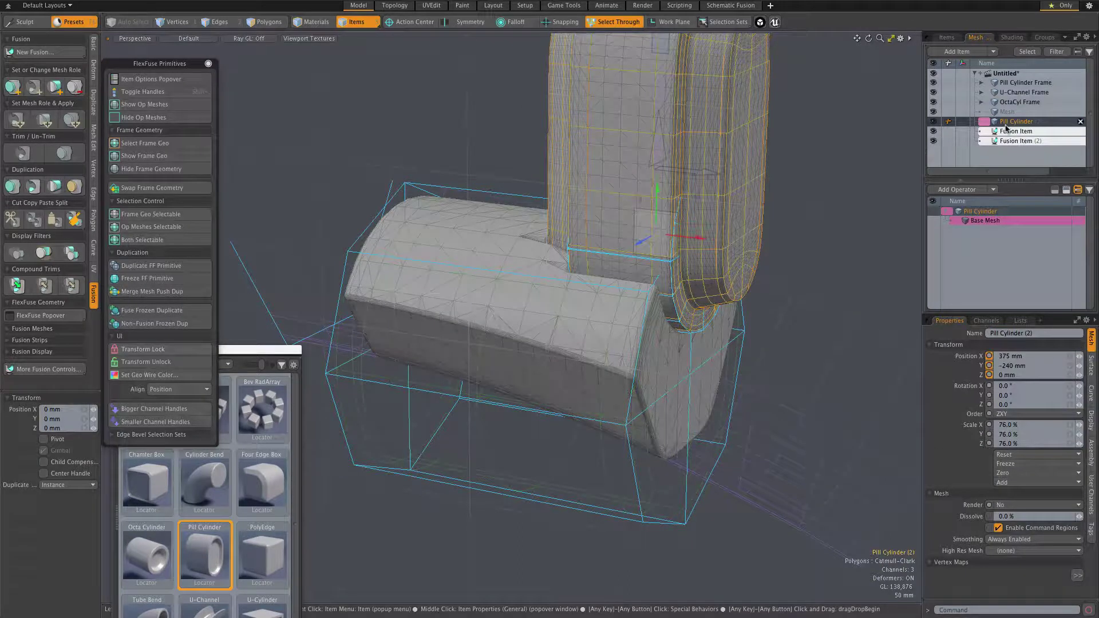
left_click_drag(1005, 127, 1031, 86)
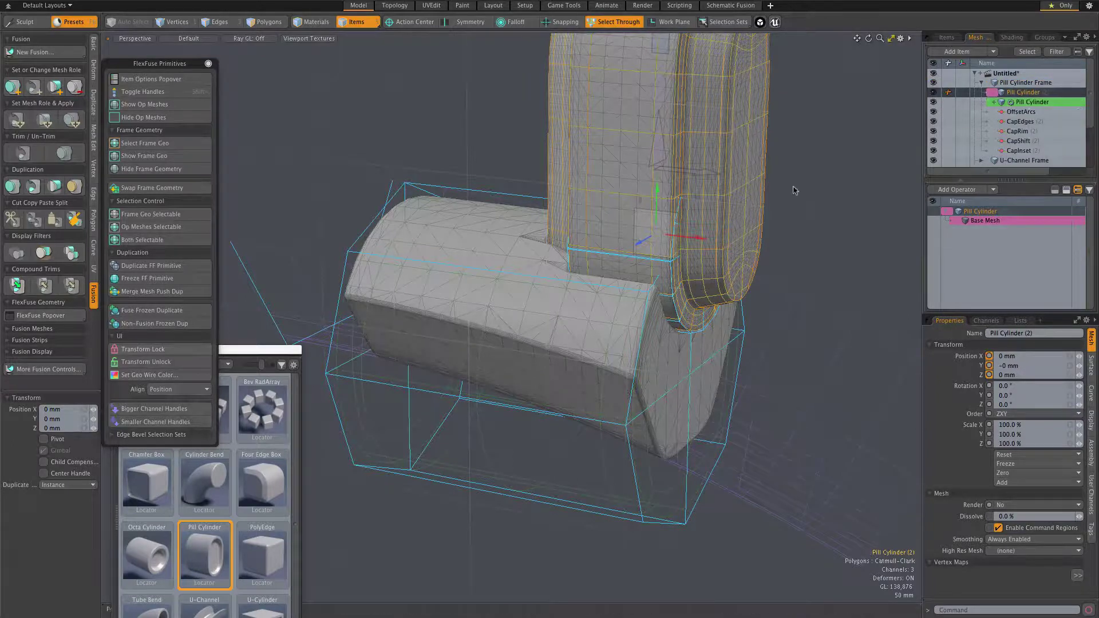
left_click(1019, 85)
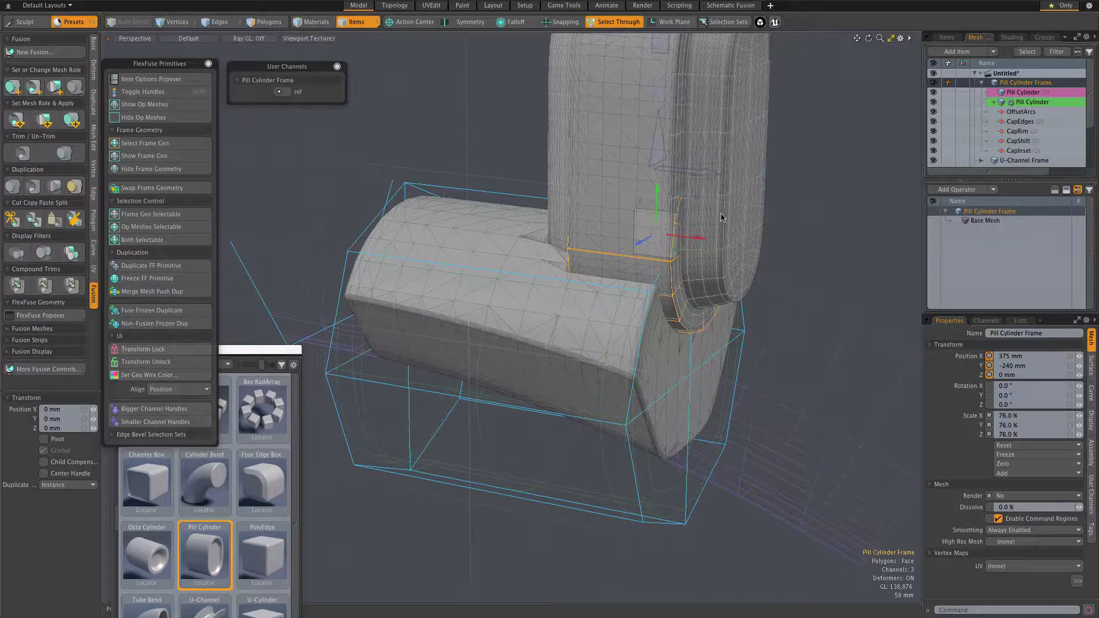
scroll(718, 217, "up", 2)
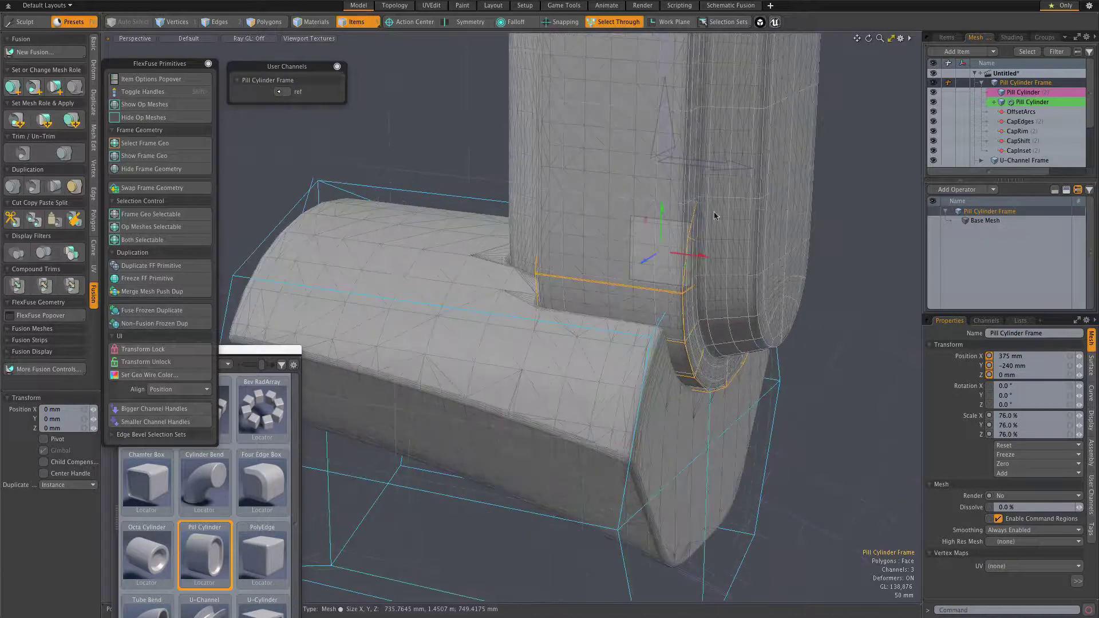
left_click_drag(701, 215, 680, 228)
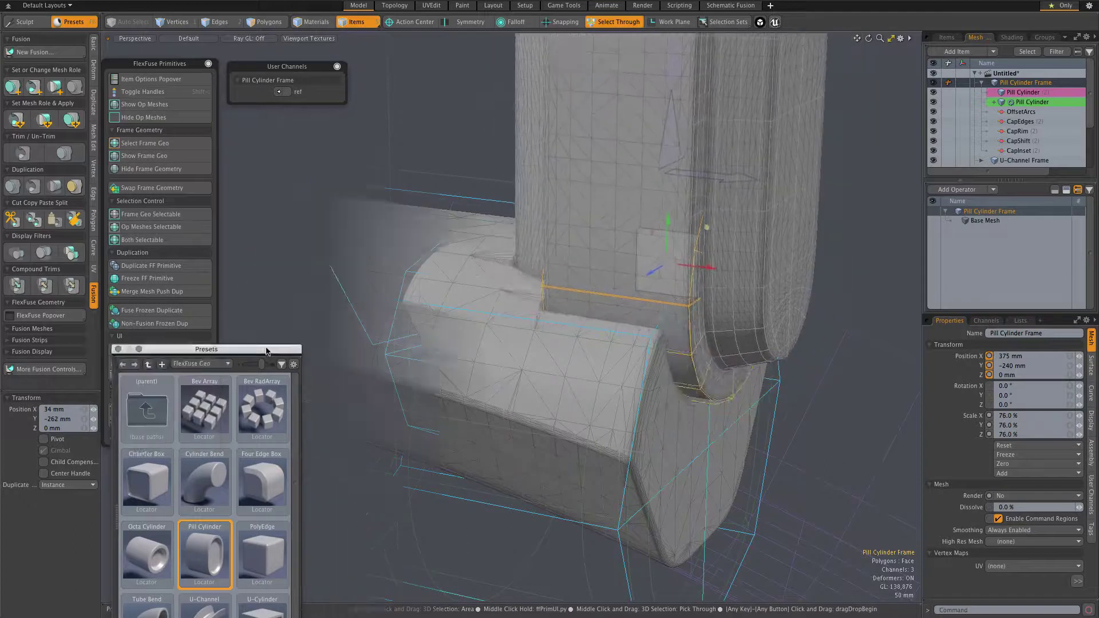
Step: Add a second Octa Cylinder assembly, scale its frame geometry down, and move the frame item to about X 707 mm
left_click_drag(267, 350, 348, 242)
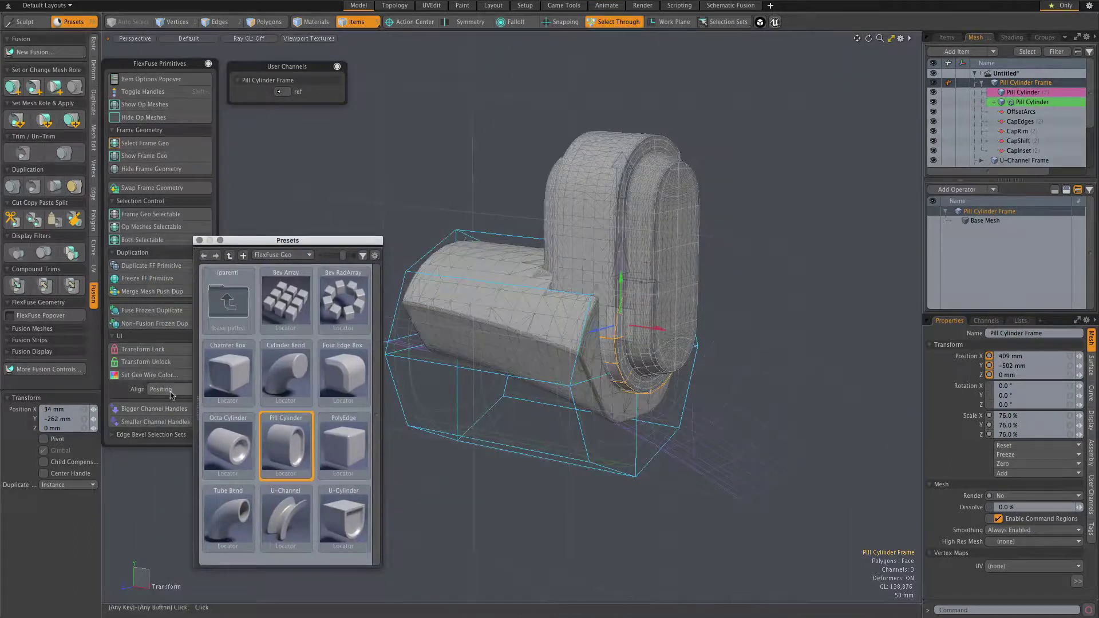
double_click(226, 459)
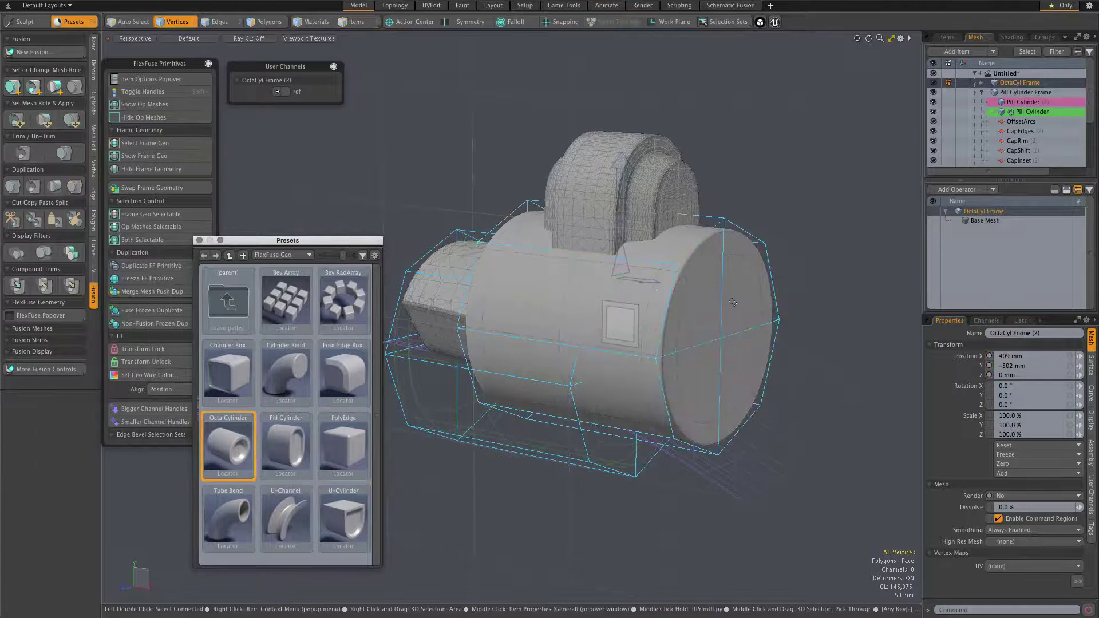
key("r")
left_click_drag(622, 328, 723, 337)
key("5")
key("w")
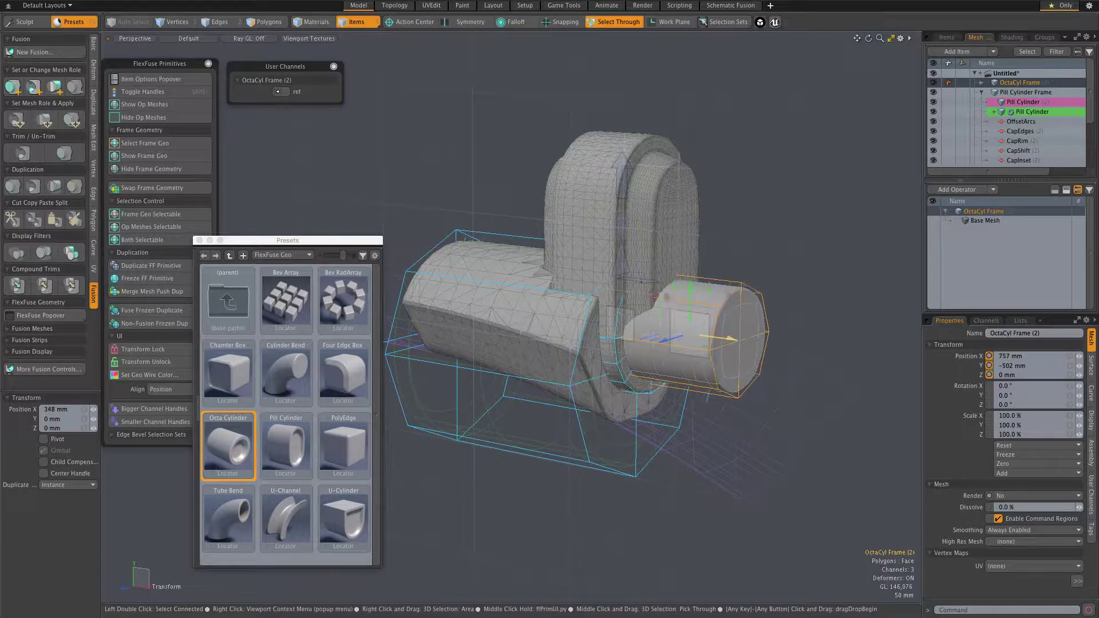
Step: Add a PolyEdge assembly and scale its frame geometry to about 103.5% in X, 70.5% in Y and 21.5% in Z
double_click(343, 422)
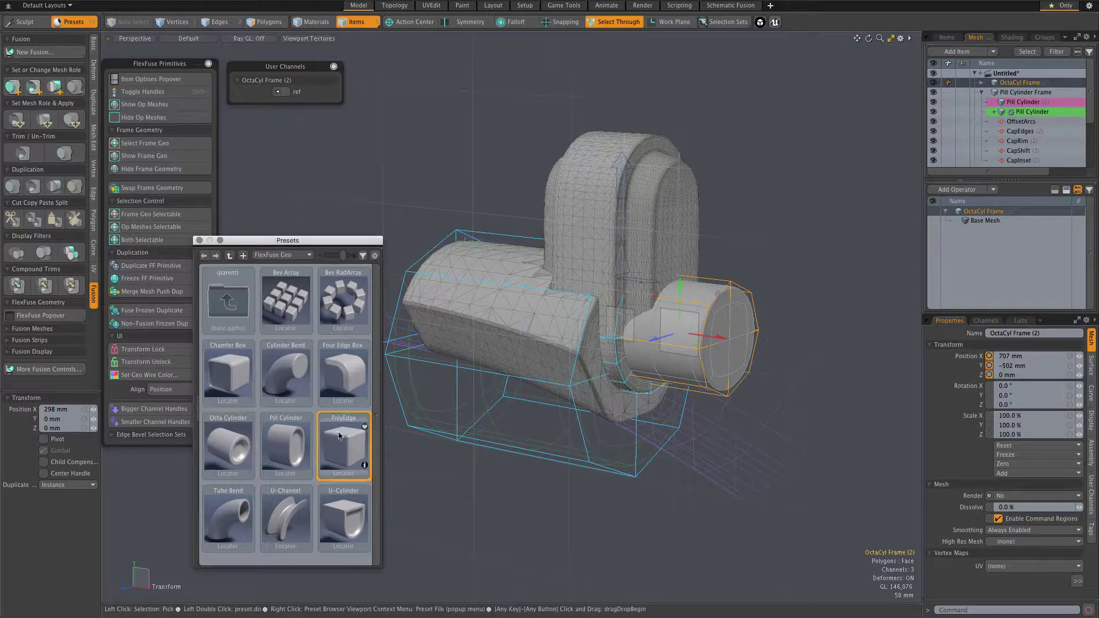
key("r")
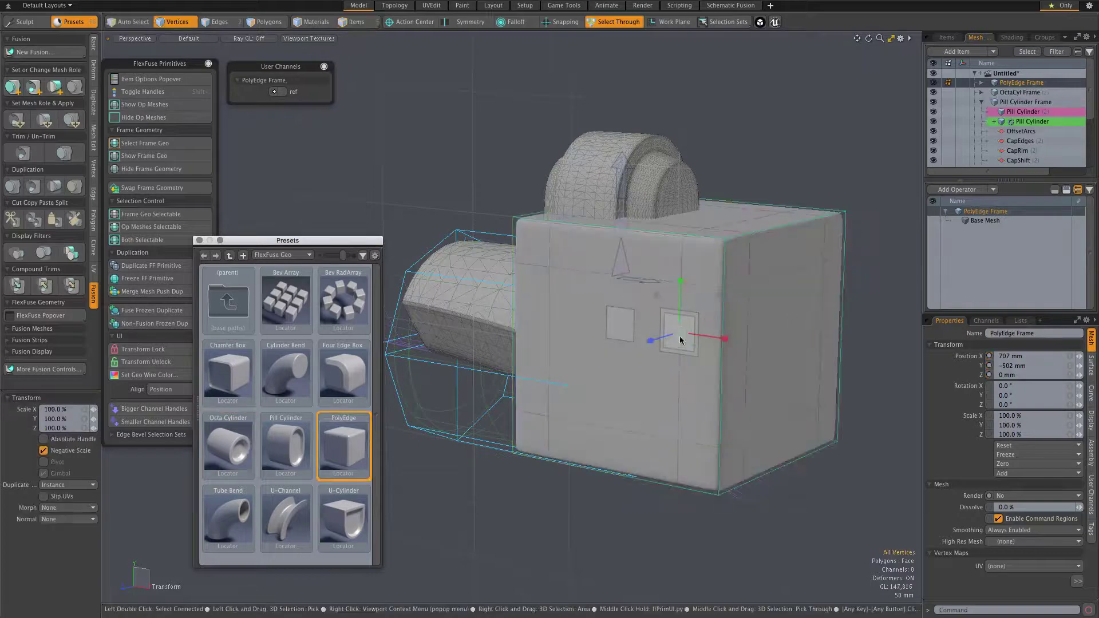
left_click_drag(680, 333, 761, 342)
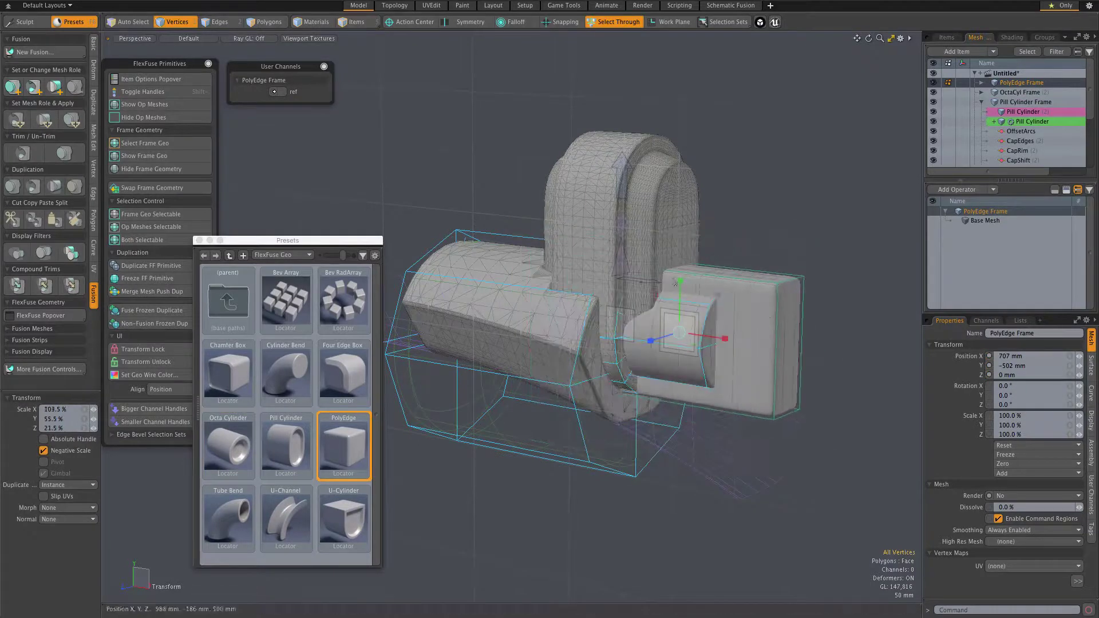
left_click_drag(680, 274, 714, 191)
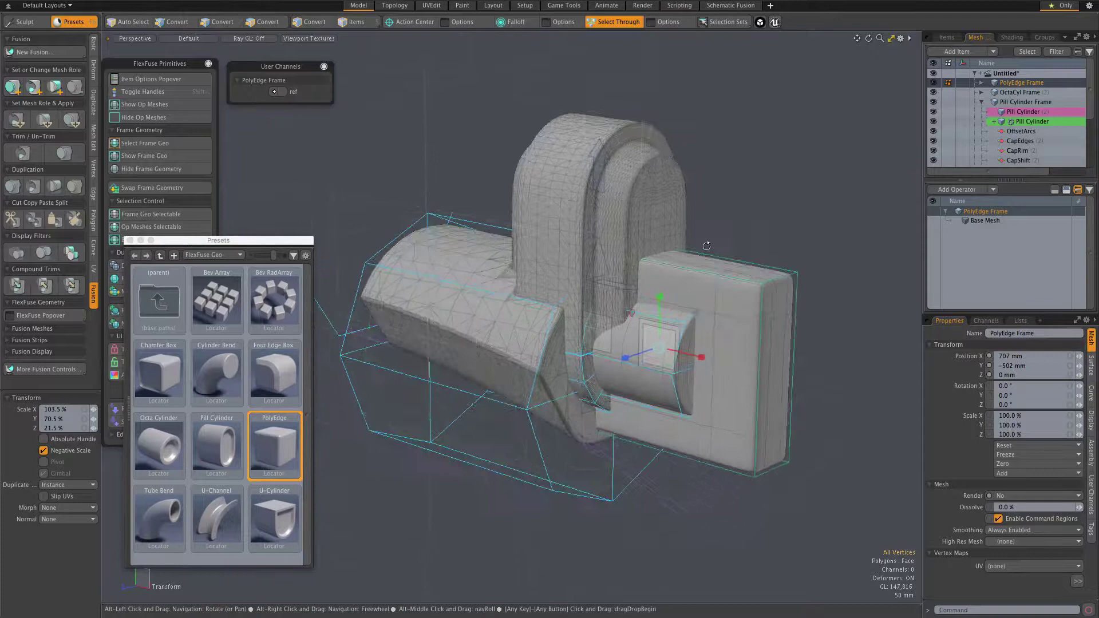
Step: Taper the PolyEdge frame by narrowing its upper face in Z, and reduce the mesh's edge bevels until its edges are sharp
key("3")
left_click(628, 265)
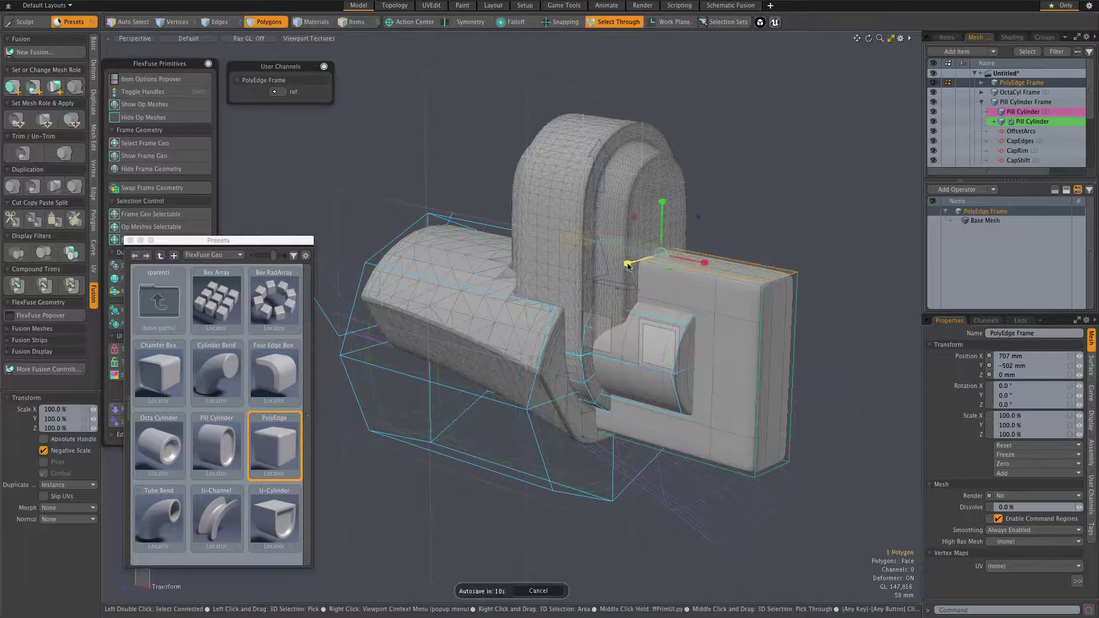
key("5")
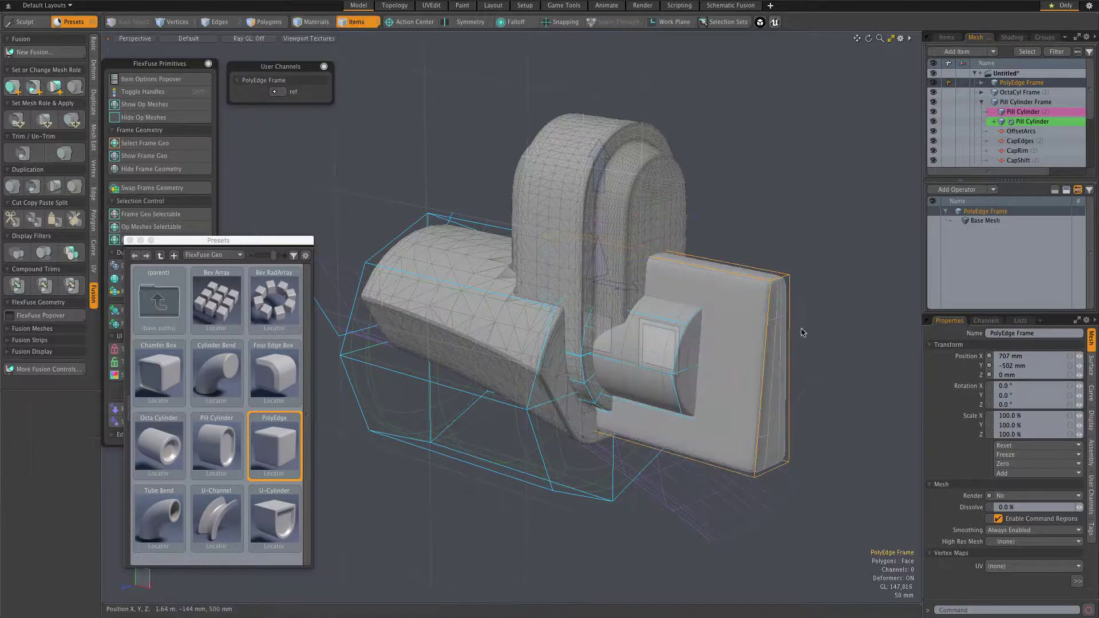
middle_click_drag(801, 329, 830, 311)
left_click_drag(830, 312, 784, 311)
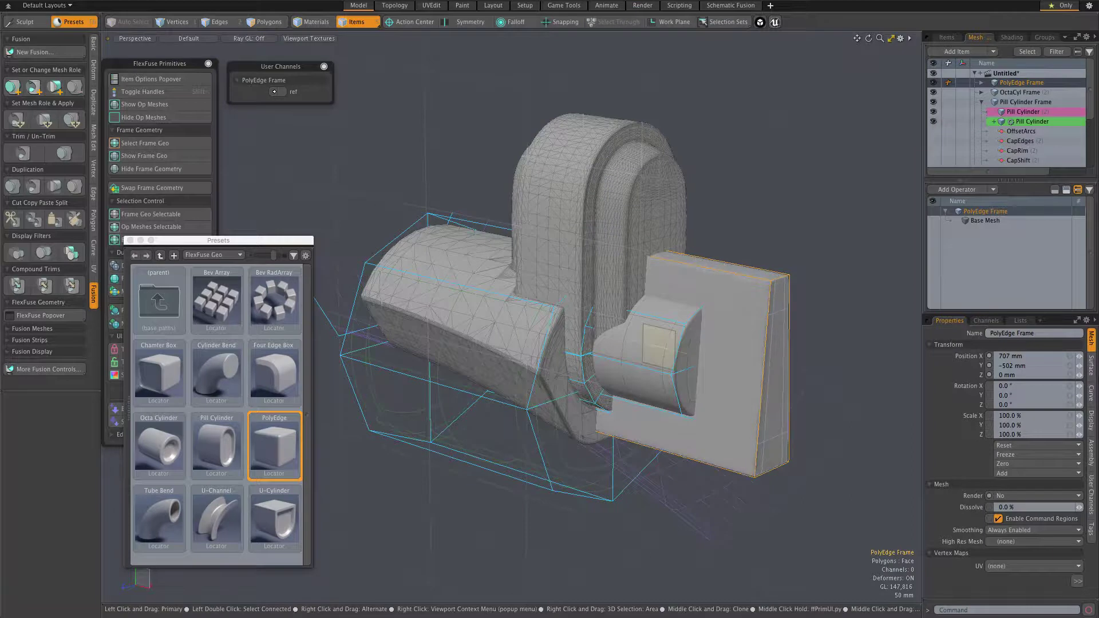
Step: Slope the PolyEdge frame's outer end by moving its upper end edge about -230 mm in X
scroll(692, 346, "down", 2)
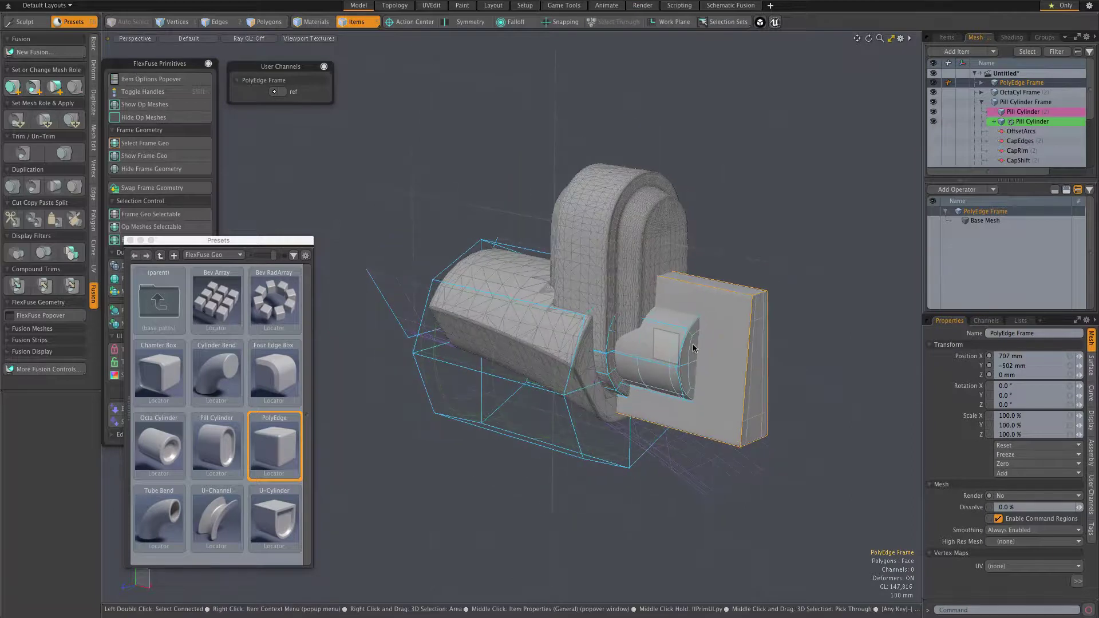
key("2")
key("w")
left_click_drag(802, 302, 760, 292)
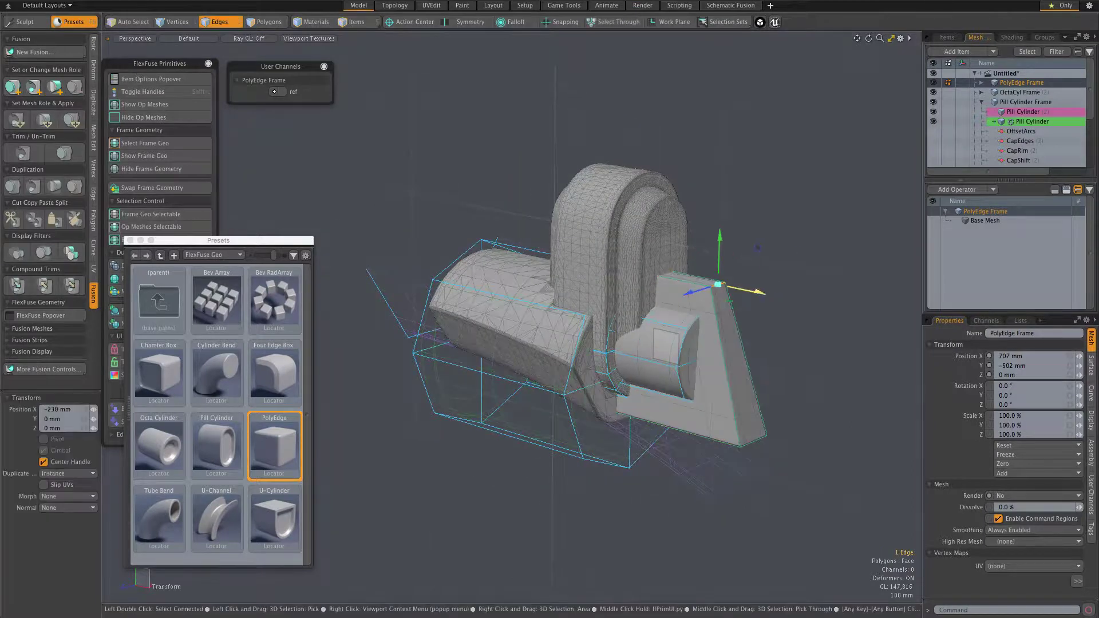
left_click_drag(792, 344, 852, 328, "alt")
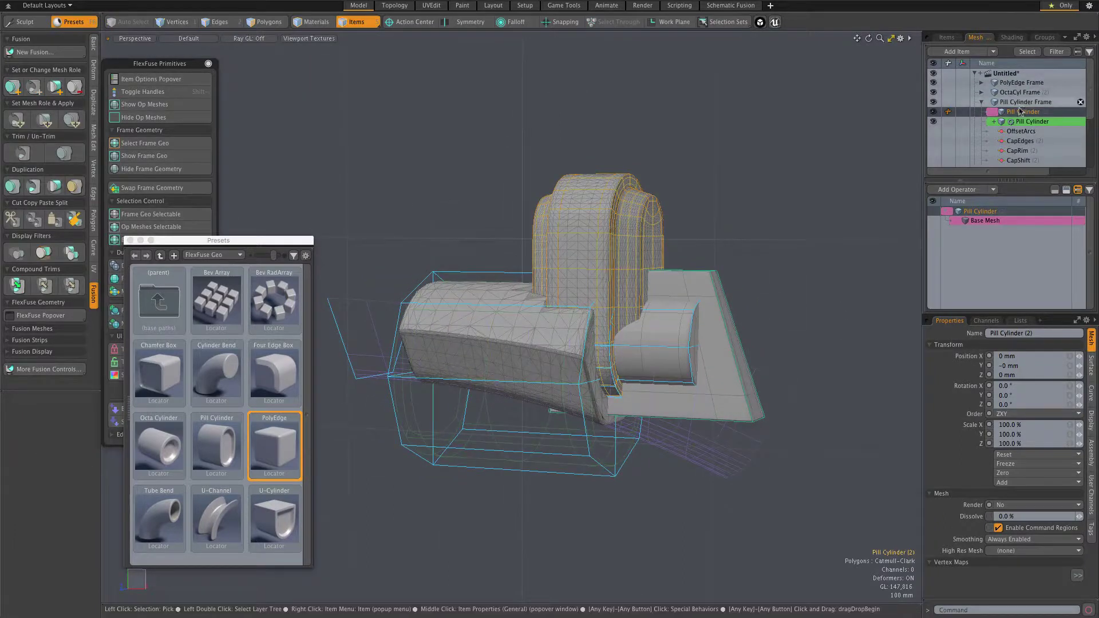
Step: Show the Pill Cylinder assembly's channel handles and lengthen its offset arcs to about 990 mm
left_click(1016, 105)
key("grave")
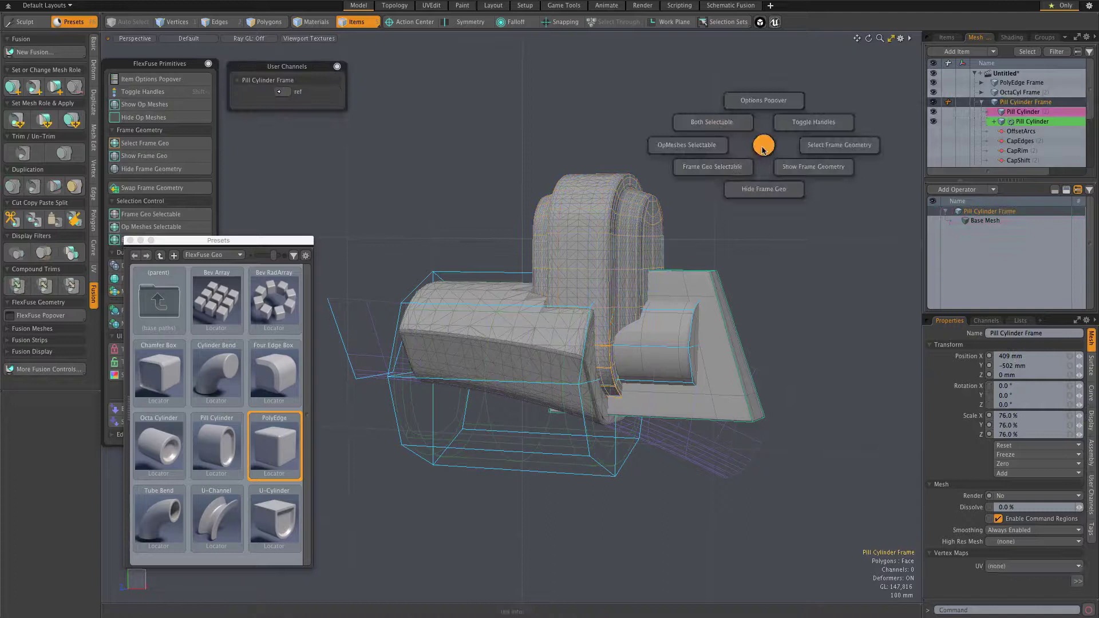
left_click(805, 129)
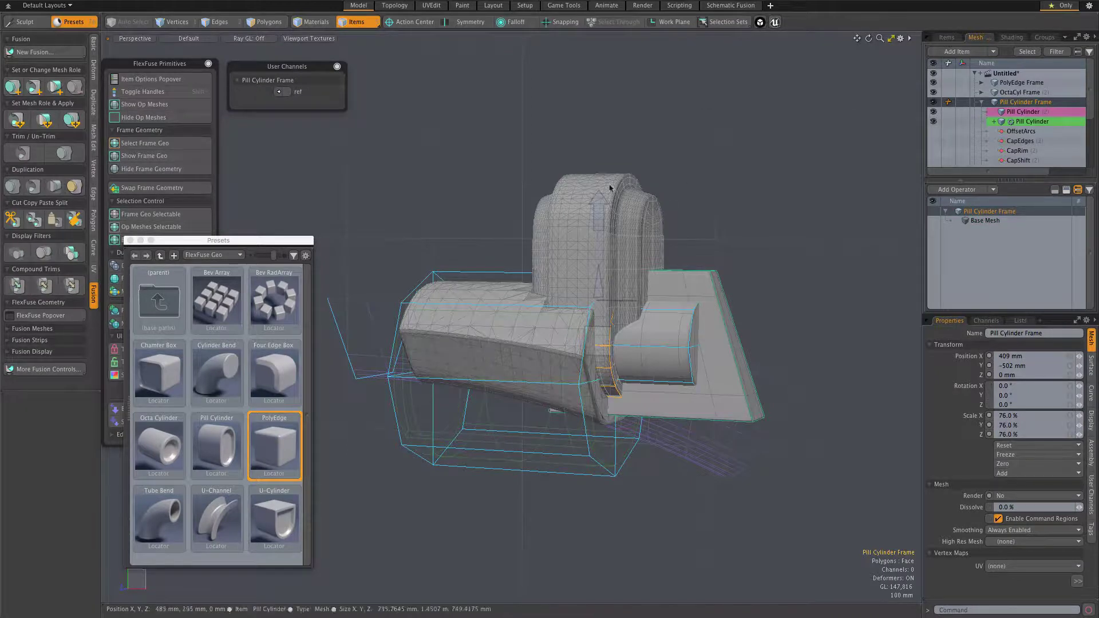
left_click_drag(598, 204, 599, 149)
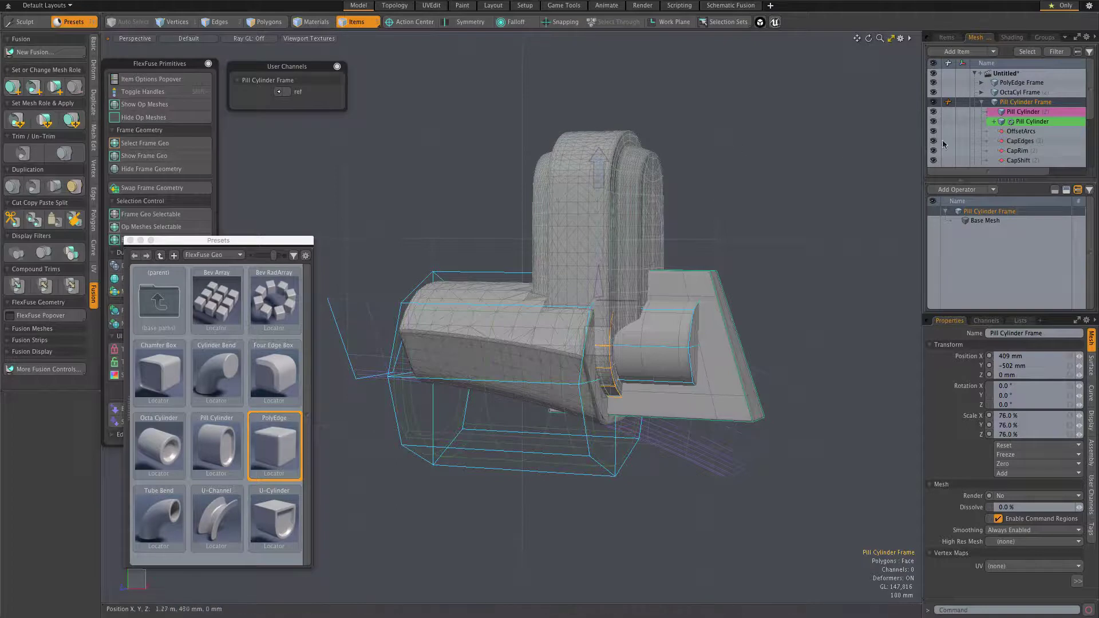
Step: Add a Bev RadArray assembly at the Pill Cylinder's offset-arcs channel handle and rotate its frame -90° in Z
scroll(996, 137, "down", 5)
scroll(1013, 134, "up", 5)
left_click(1020, 131)
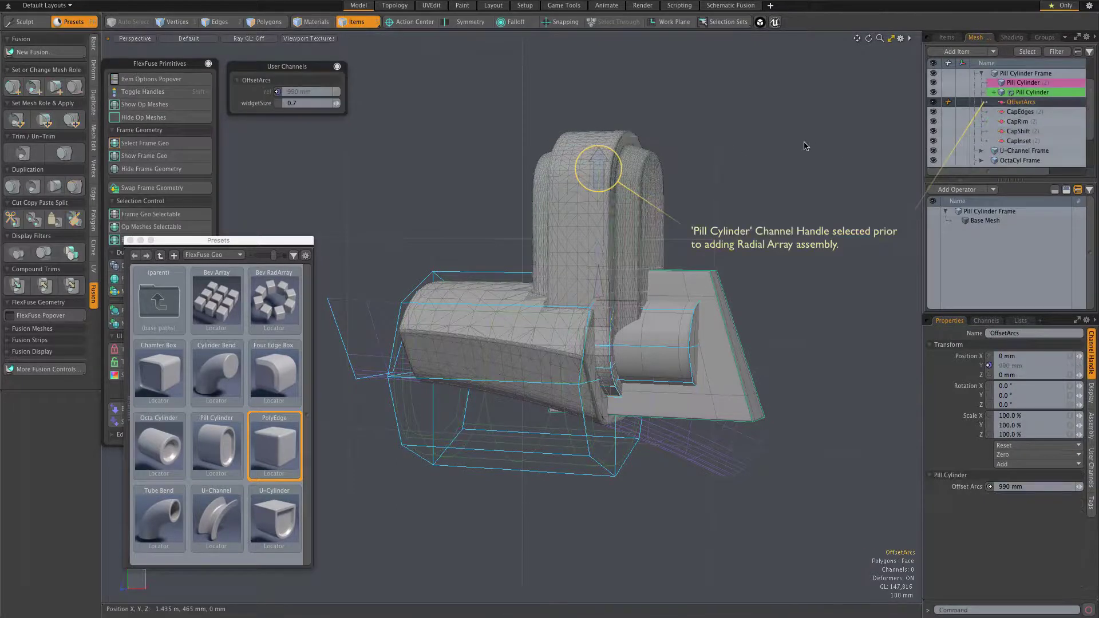
key("w")
key("q")
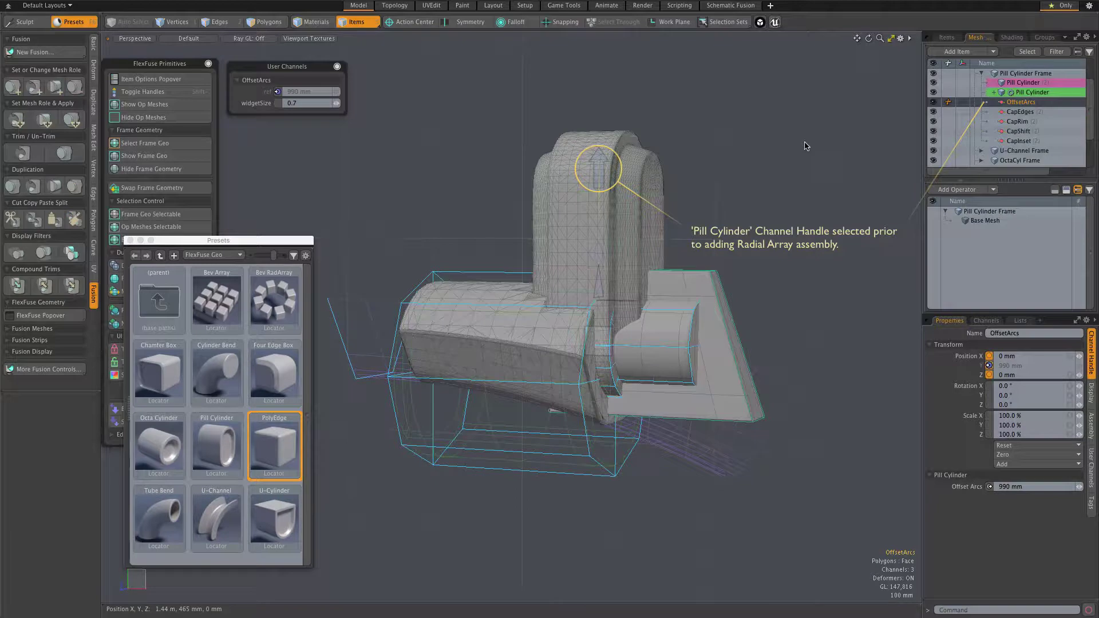
double_click(261, 303)
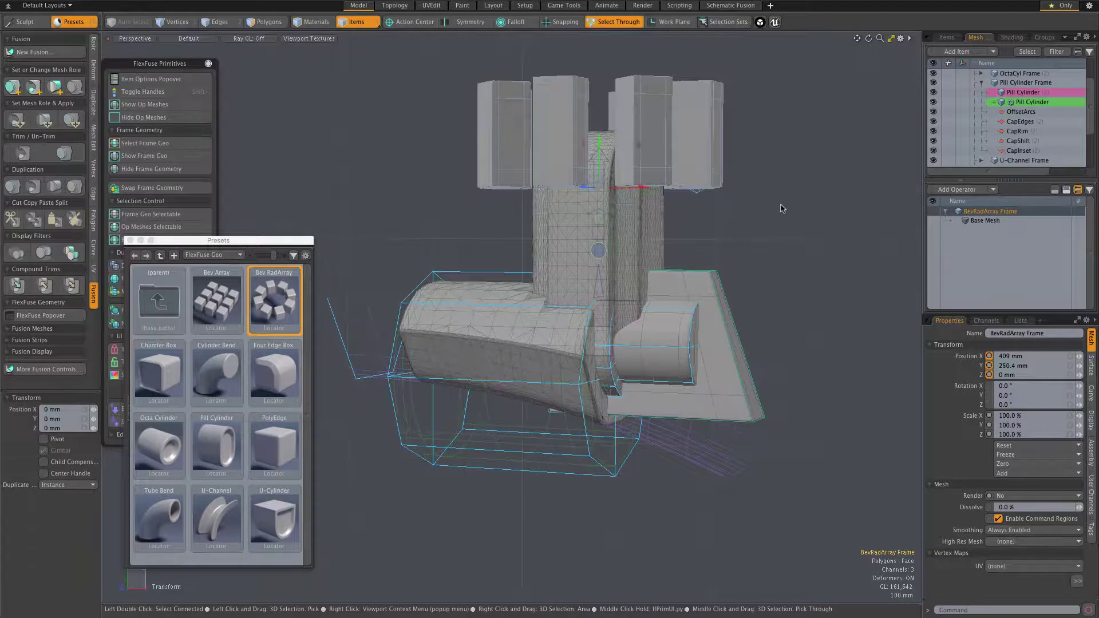
key("e")
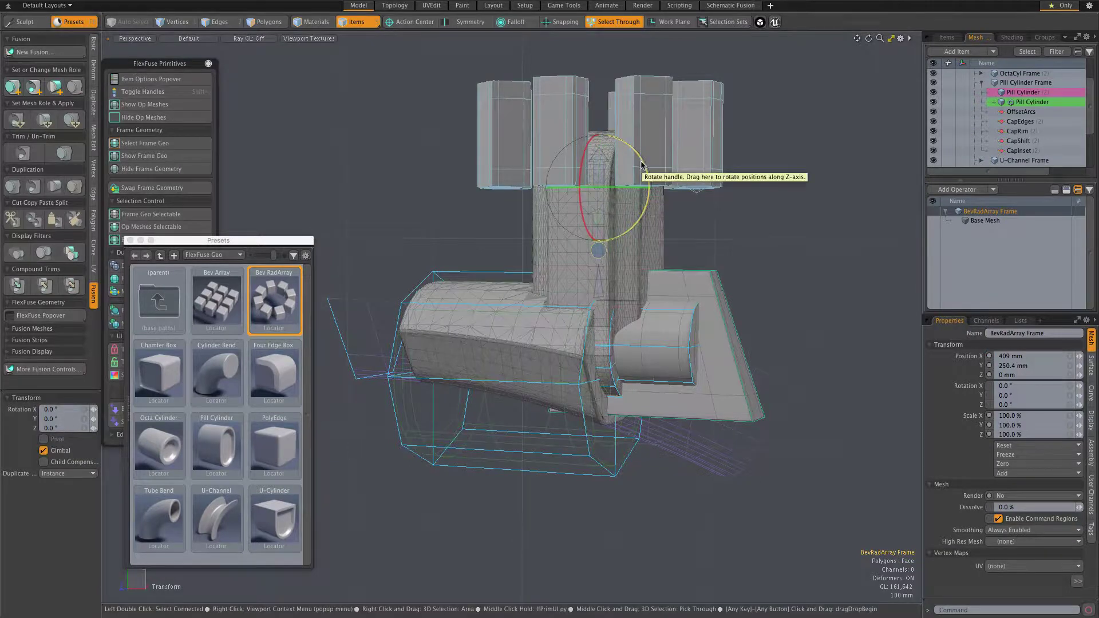
left_click_drag(642, 165, 596, 159)
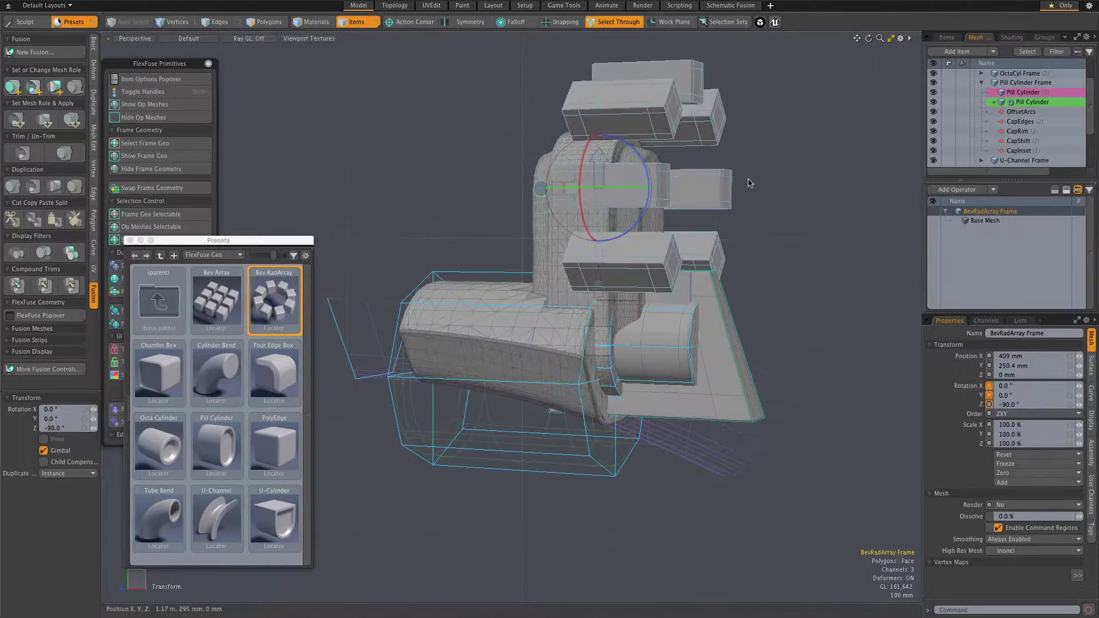
Step: Reduce the radial array's radius to about 330 mm using its radius handle
mouse_move(770, 179)
left_mouse_down("alt")
mouse_move(792, 174)
mouse_move(733, 179)
mouse_move(913, 174)
mouse_move(770, 177)
left_mouse_up("alt")
left_click(742, 183)
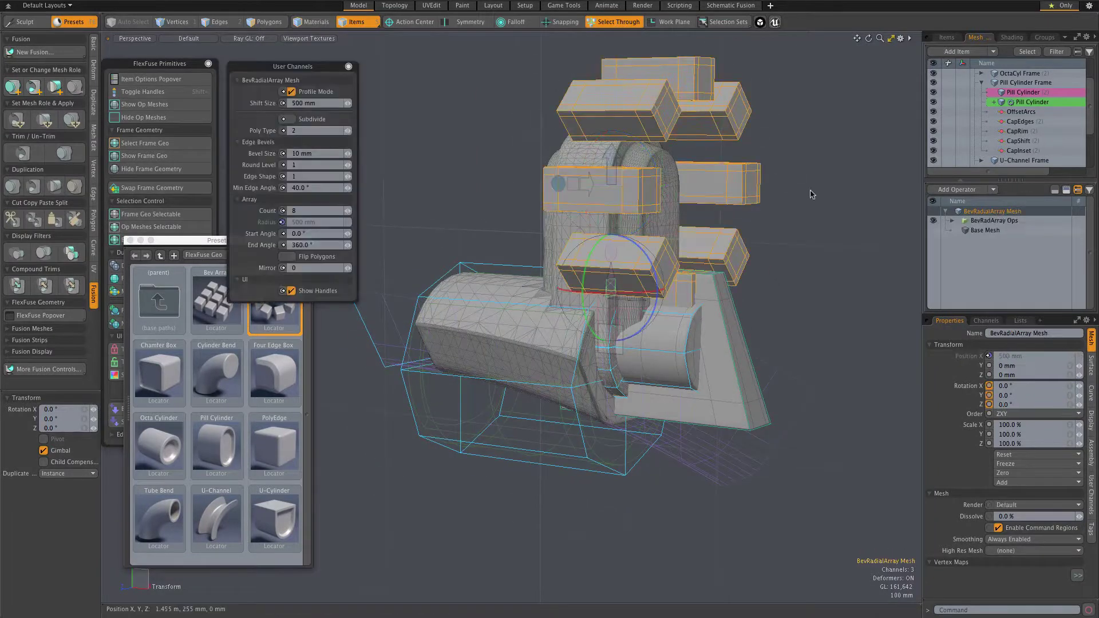
key("space")
middle_click_drag(810, 192, 851, 170)
left_click(613, 294)
key("w")
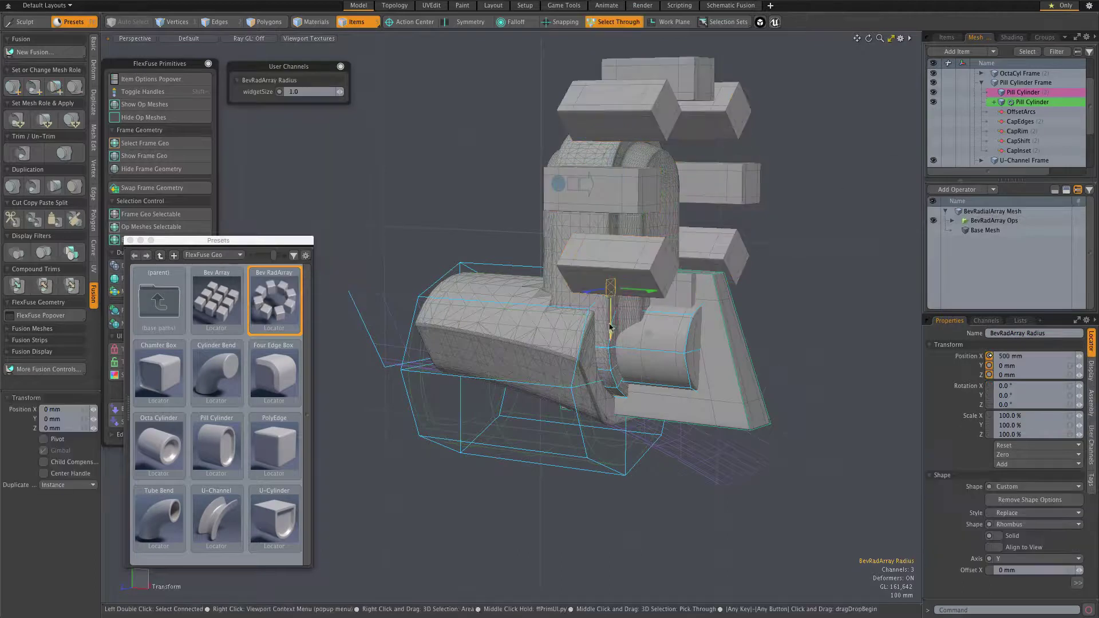
left_click_drag(612, 331, 643, 192)
left_click(643, 192)
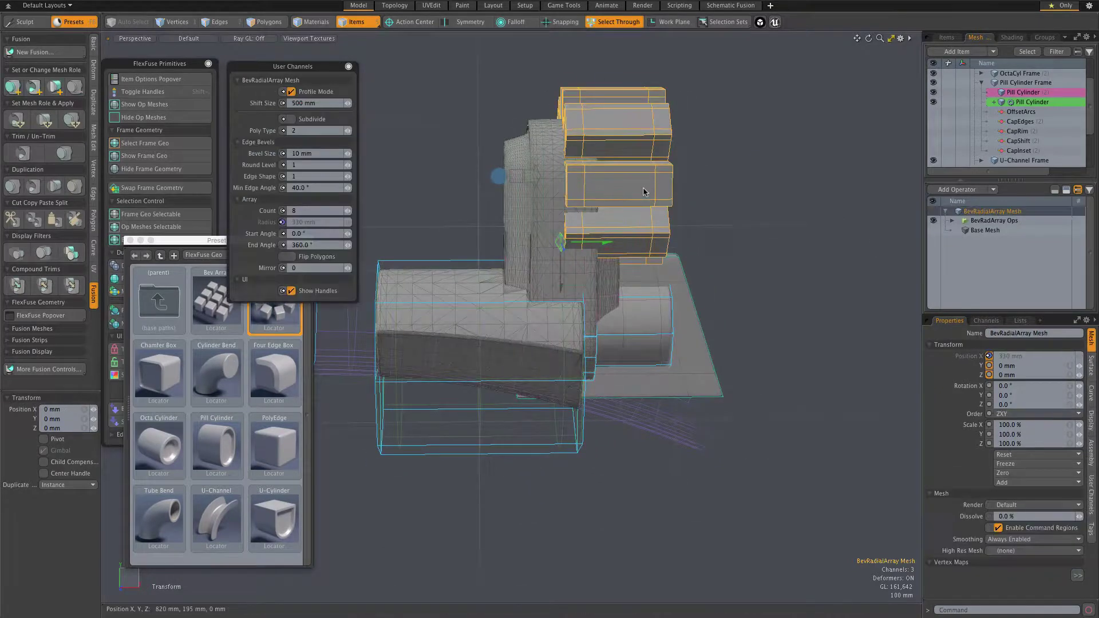
key("q")
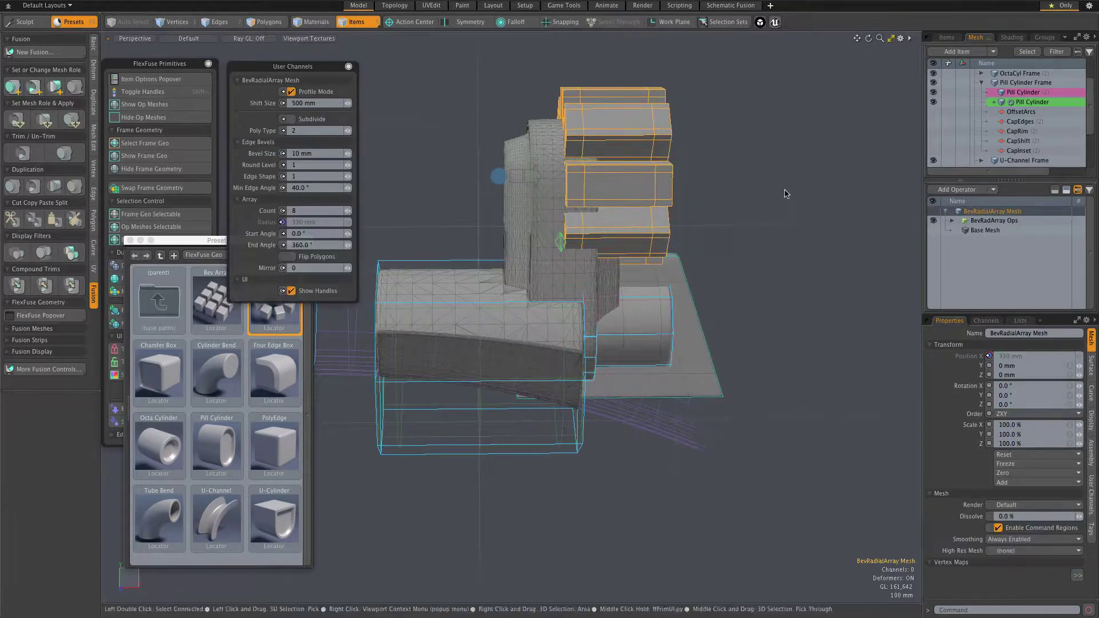
Step: Move the radial array's frame along X to about 154 mm
key("shift+f")
left_click(834, 191)
key("w")
left_click_drag(607, 175, 555, 175)
Step: Scale the radial array's frame vertices to about 187% in Y and 44.5% in Z, and reduce the array's shift size to about 222 mm
left_click_drag(739, 175, 818, 182, "alt")
scroll(487, 188, "up", 4)
key("1")
key("r")
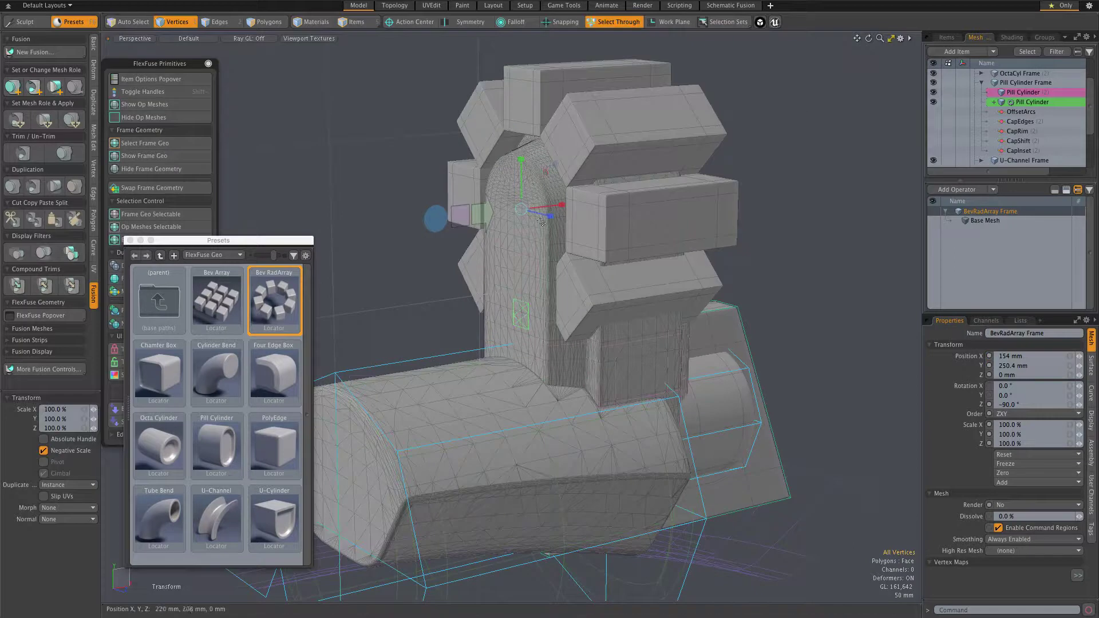
left_click_drag(550, 216, 533, 213)
left_click_drag(521, 160, 521, 114)
left_click_drag(836, 186, 881, 200, "alt")
scroll(797, 194, "down", 4)
scroll(647, 179, "up", 4)
left_click_drag(467, 276, 446, 275)
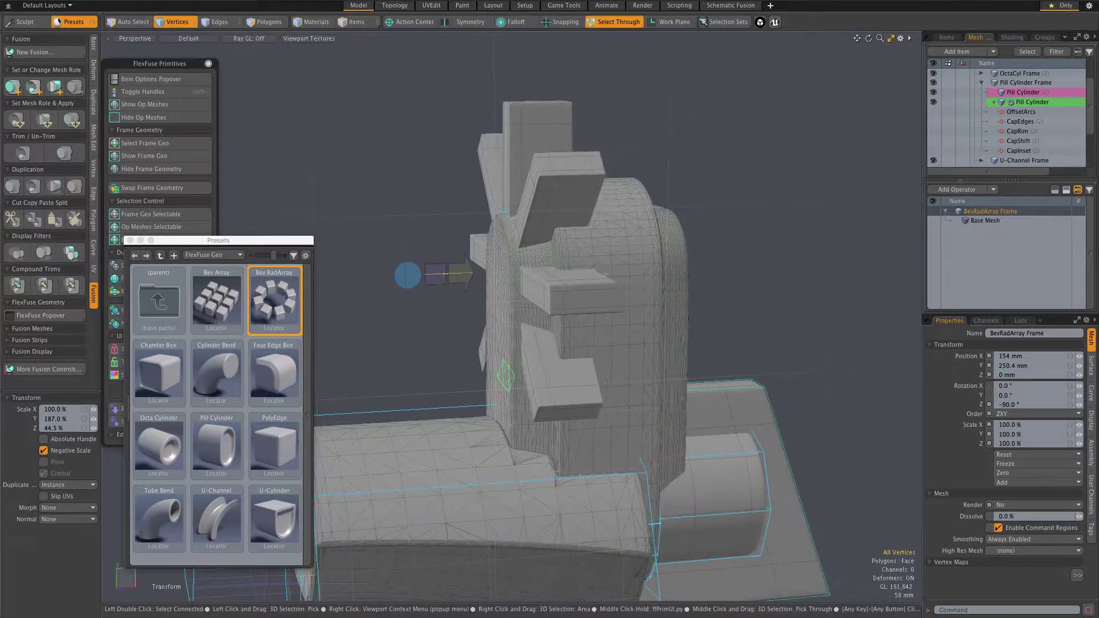
Step: Hide the frame geometry of the assemblies and the magenta-marked Pill Cylinder mesh
left_click_drag(793, 236, 789, 283, "alt")
scroll(770, 244, "down", 3)
key("5")
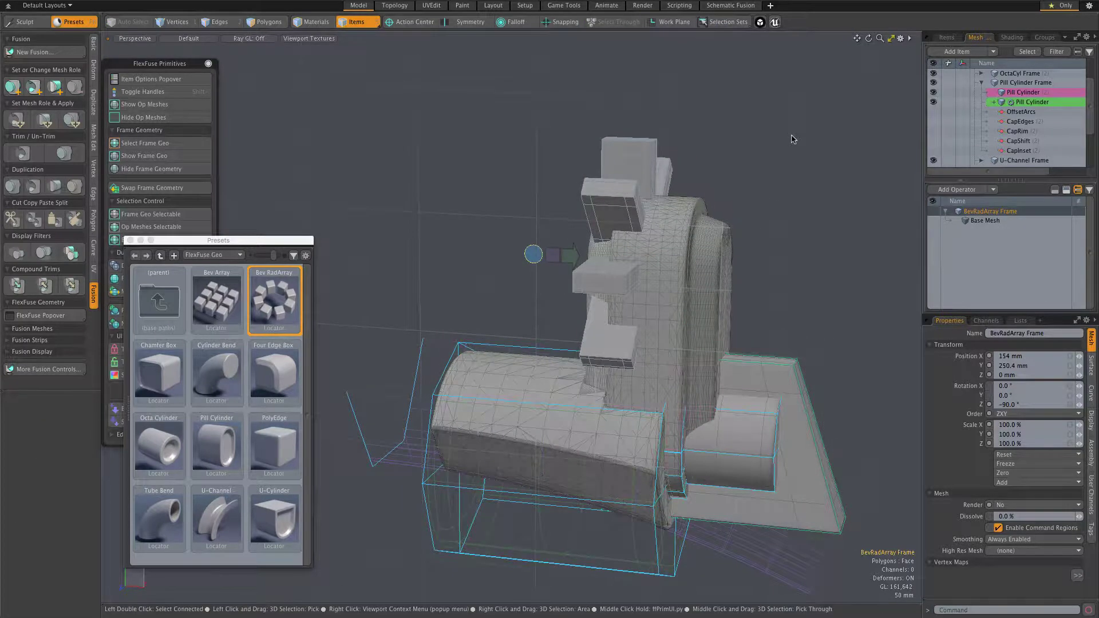
middle_click(798, 181)
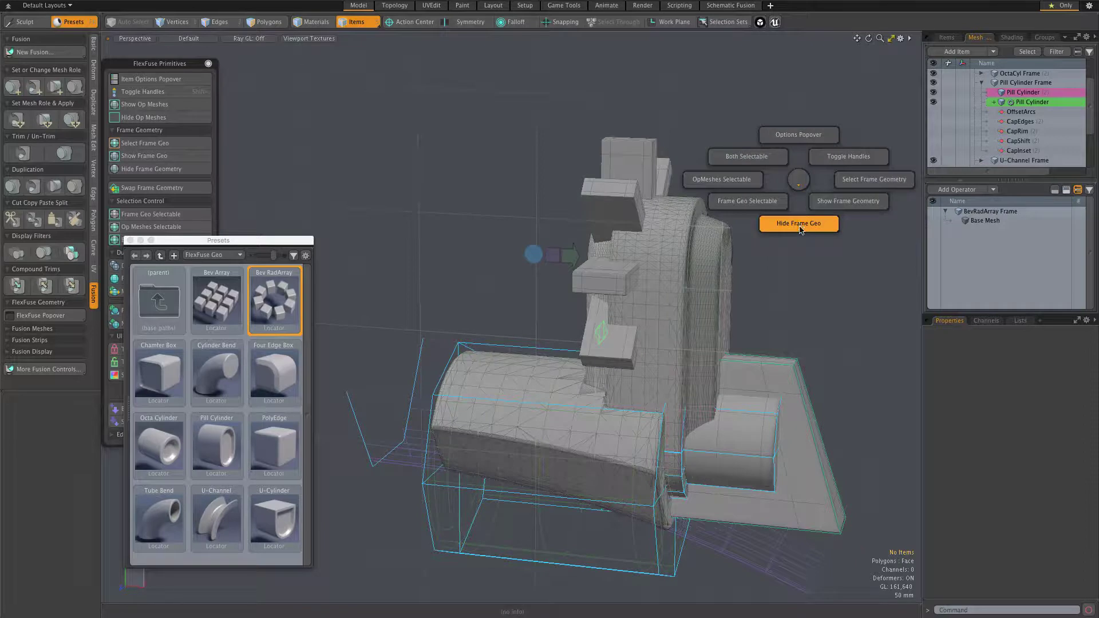
left_click(800, 226)
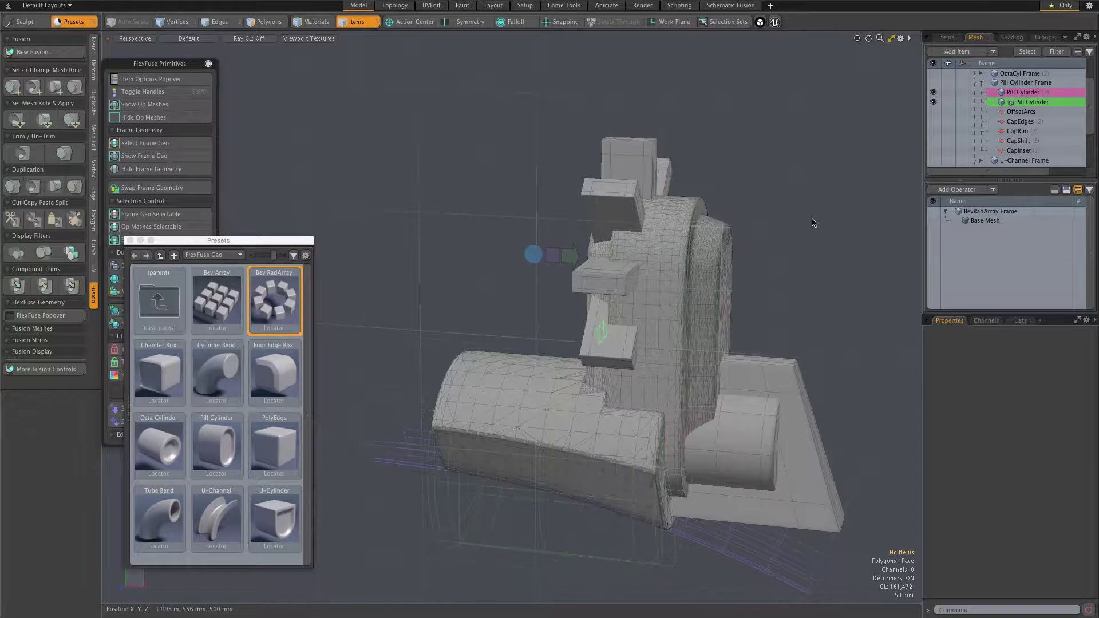
left_click(933, 100)
Step: Apply the radial array, PolyEdge and smaller Octa Cylinder meshes to the fusion as primary meshes
left_click(611, 198)
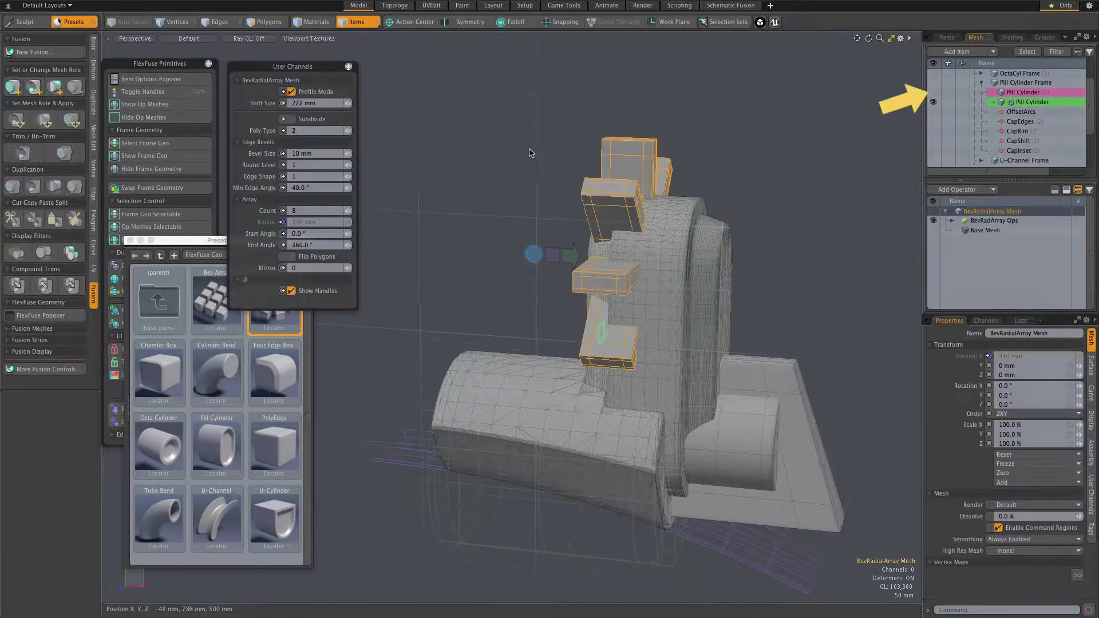
right_click(600, 311)
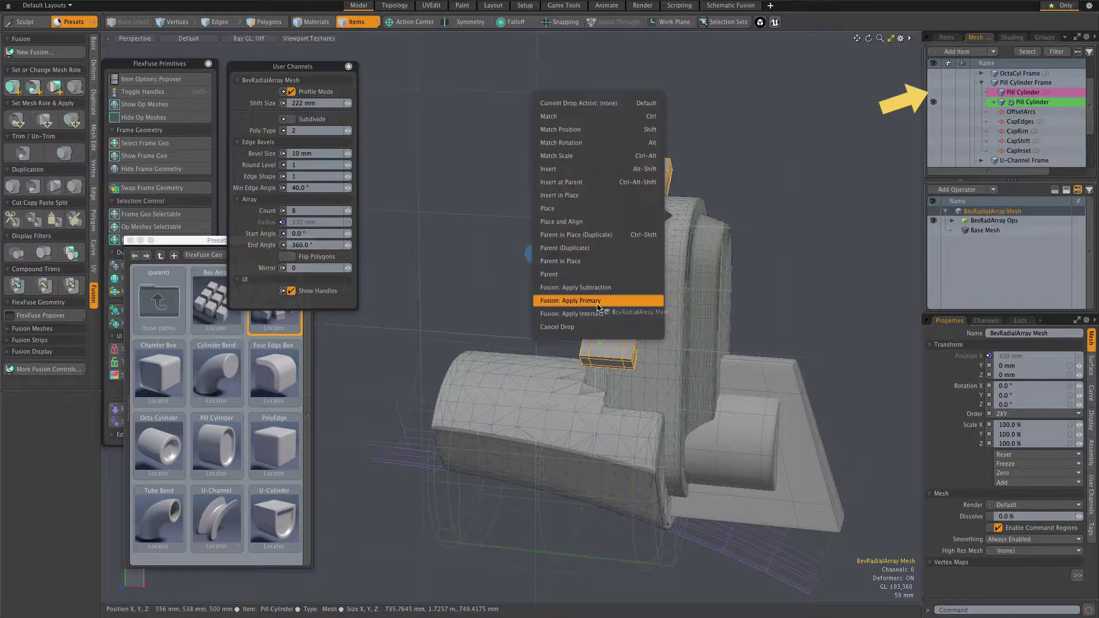
left_click(597, 308)
left_click(783, 380)
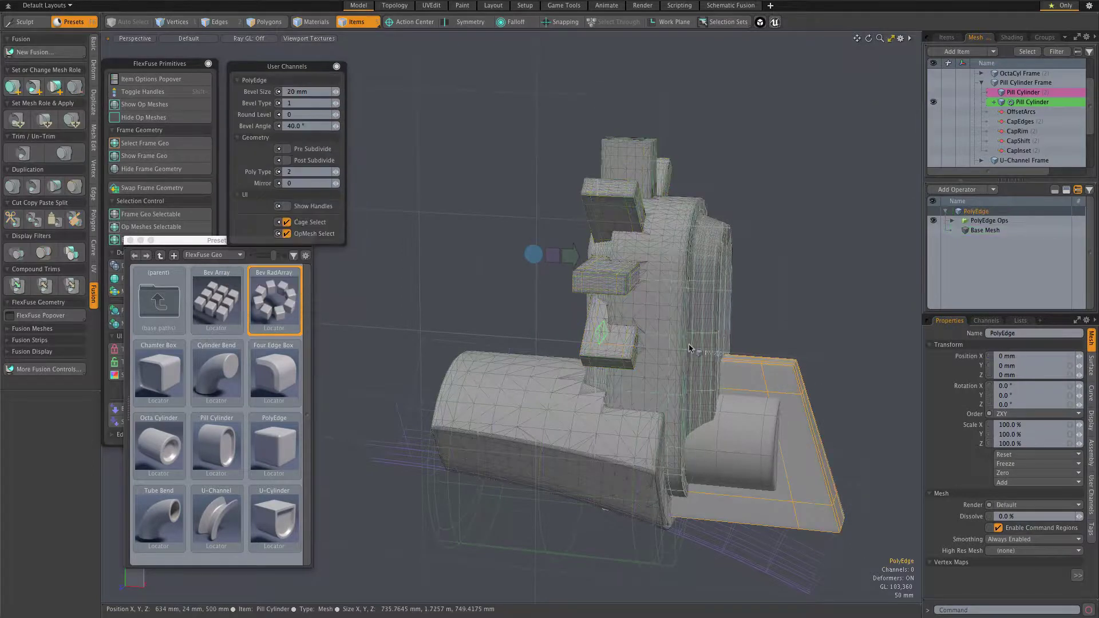
right_click(689, 344)
left_click(629, 424)
left_click(746, 428)
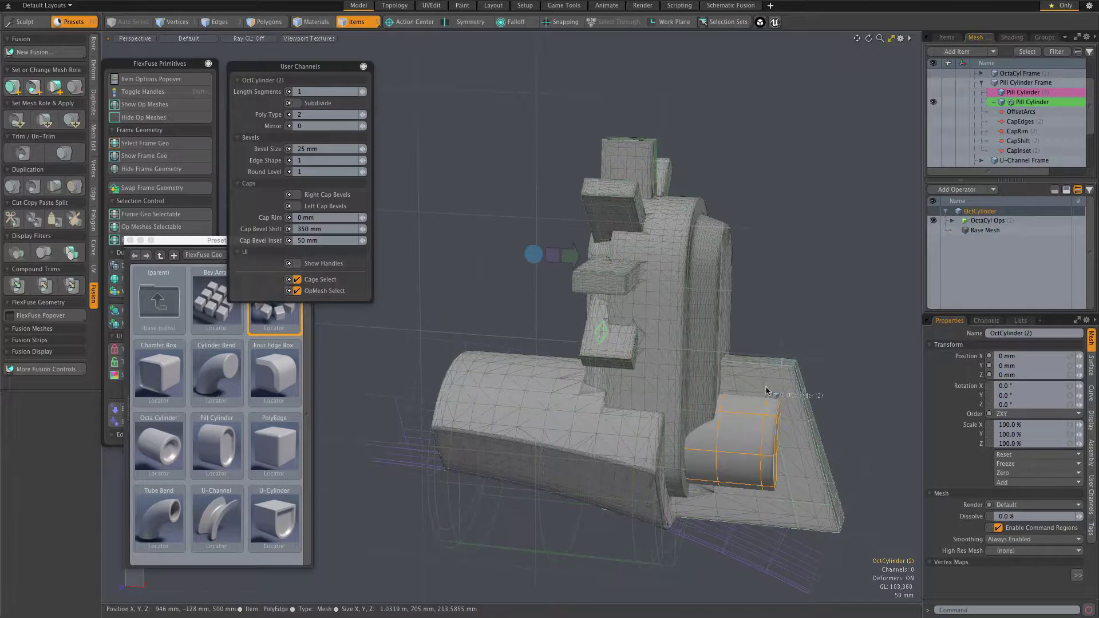
right_click(764, 275)
left_click(704, 472)
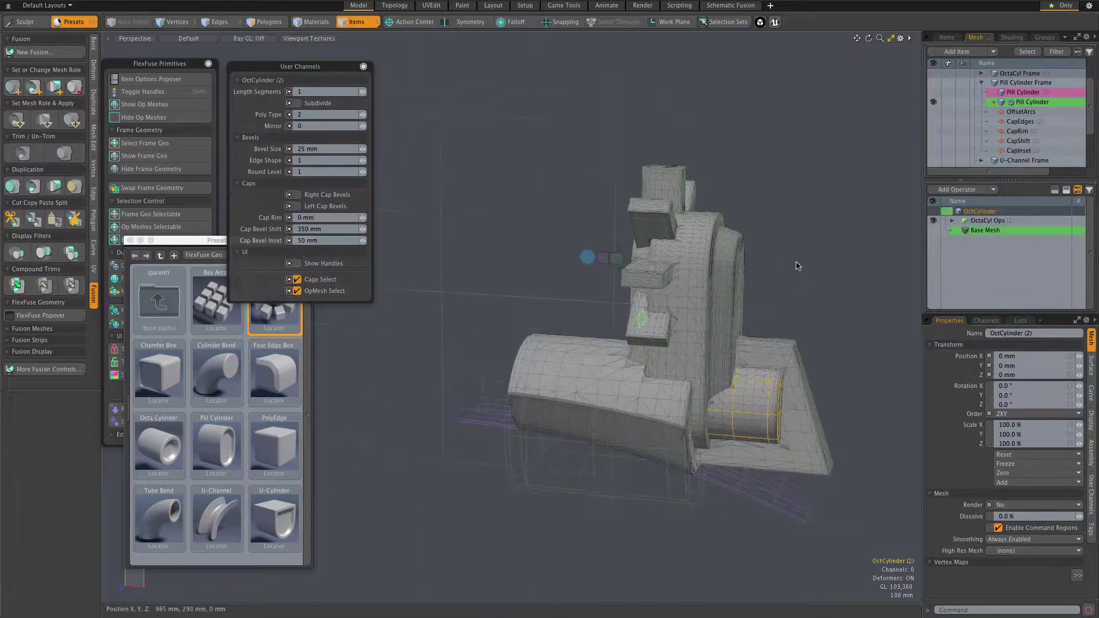
Step: Show the frame geometry of the PolyEdge assembly
left_click_drag(797, 266, 757, 263, "alt")
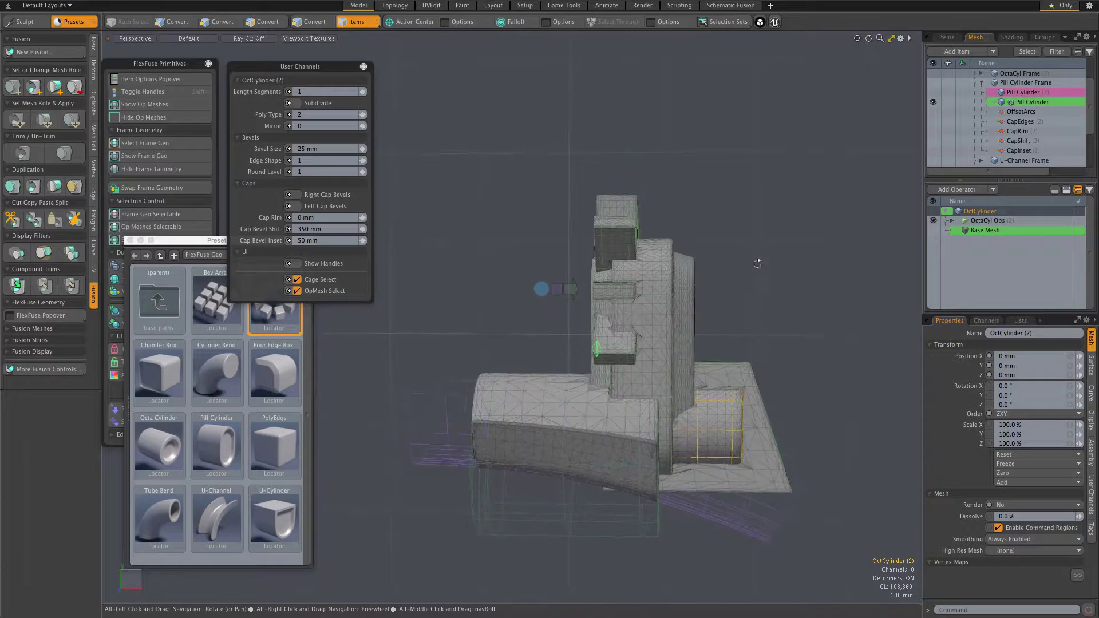
left_click(739, 366)
key("shift+space")
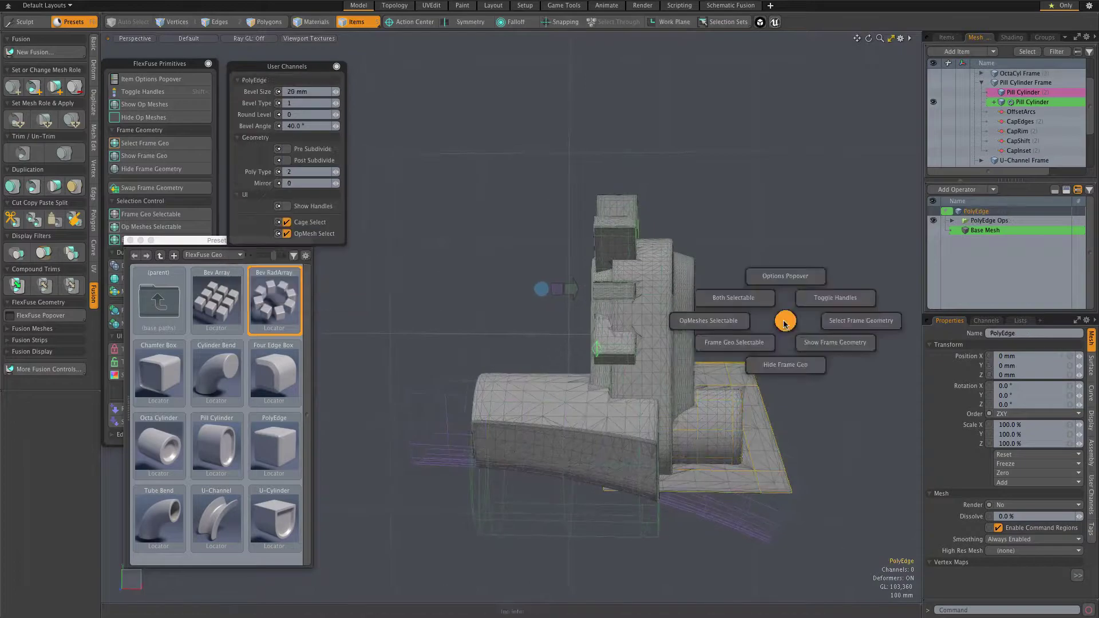
left_click(808, 343)
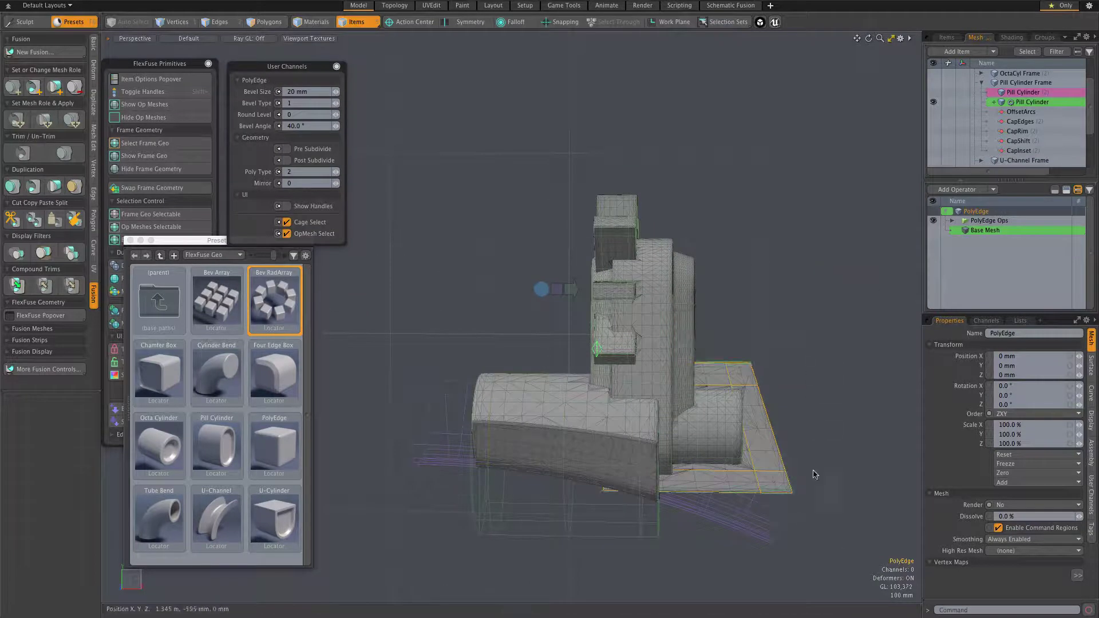
Step: Extend the PolyEdge frame downward by moving its bottom polygon about -166 mm in Y
left_click_drag(820, 407, 821, 369, "alt")
key("3")
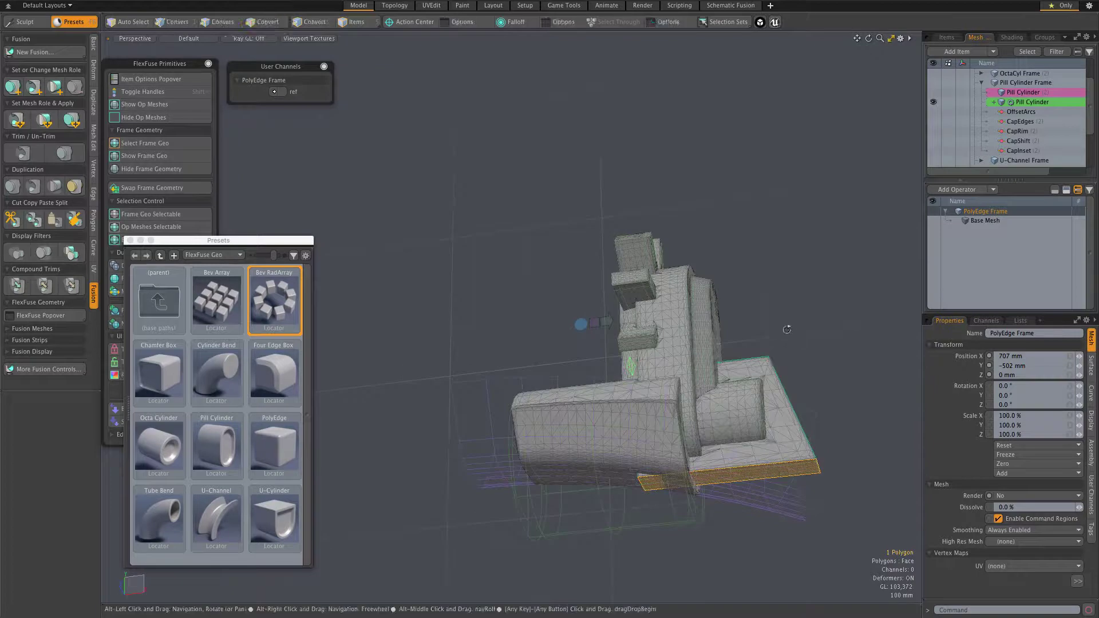
left_click_drag(787, 329, 807, 514, "alt")
scroll(806, 515, "up", 5)
key("w")
left_click_drag(652, 411, 651, 453)
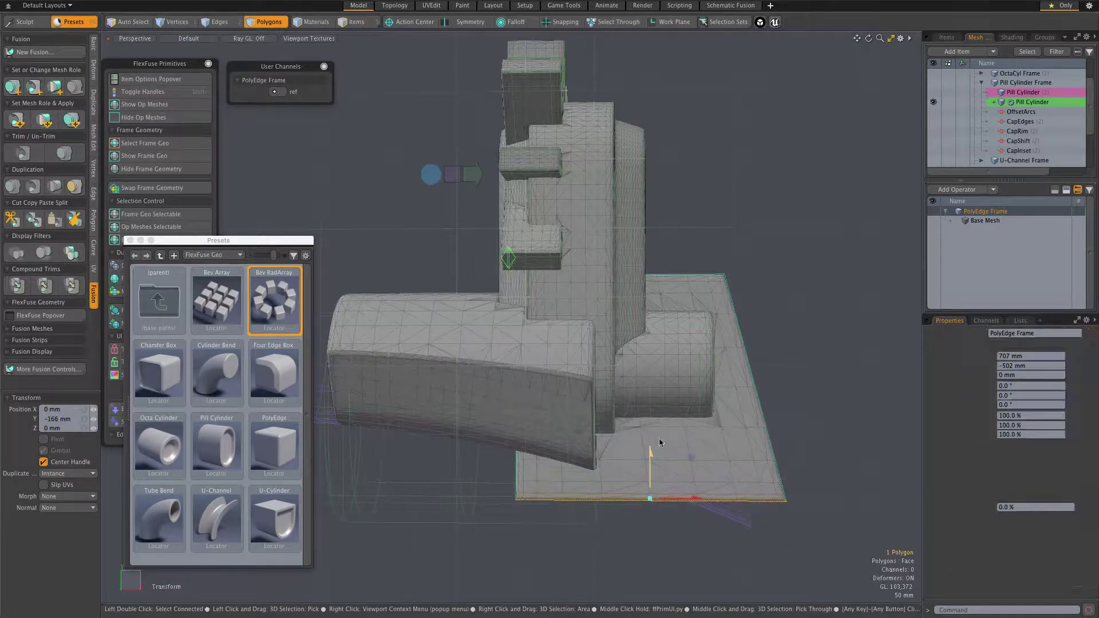
left_click_drag(871, 245, 837, 519, "alt")
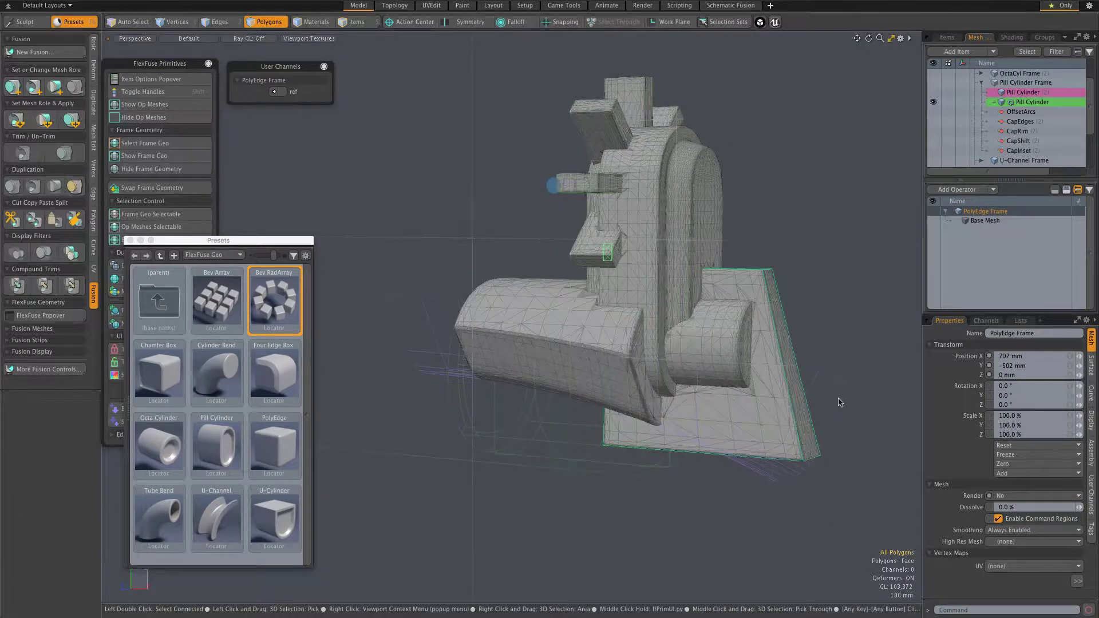
Step: Make only the op meshes of the PolyEdge assembly selectable
key("5")
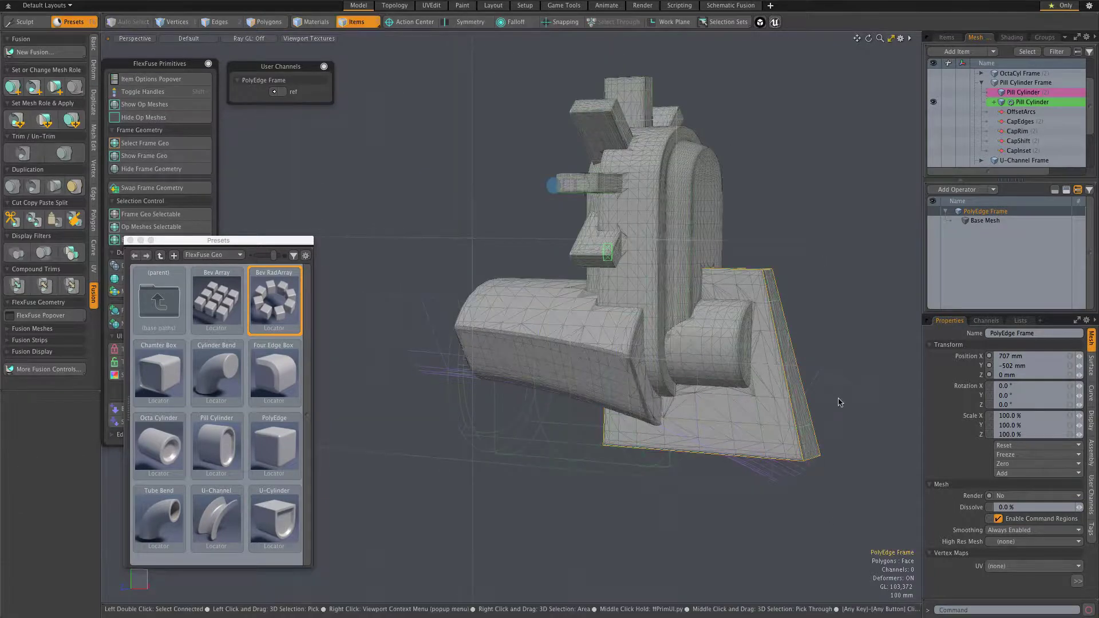
middle_click(849, 319)
left_click(798, 326)
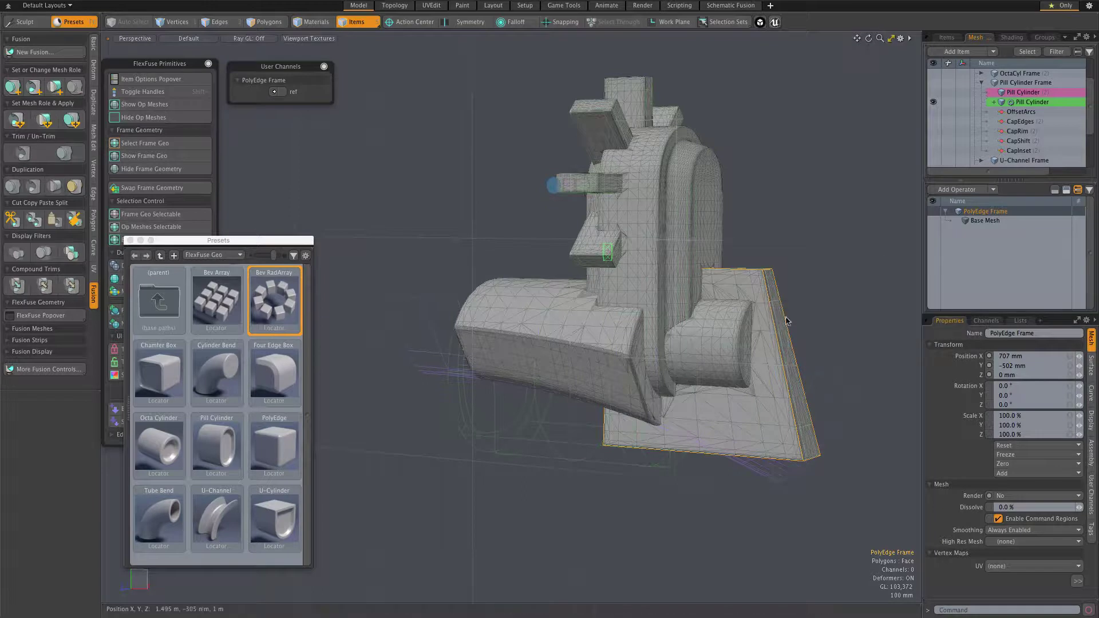
left_click(724, 519)
Step: Trim the PolyEdge mesh with the U-Channel mesh in the fusion
left_click(766, 328)
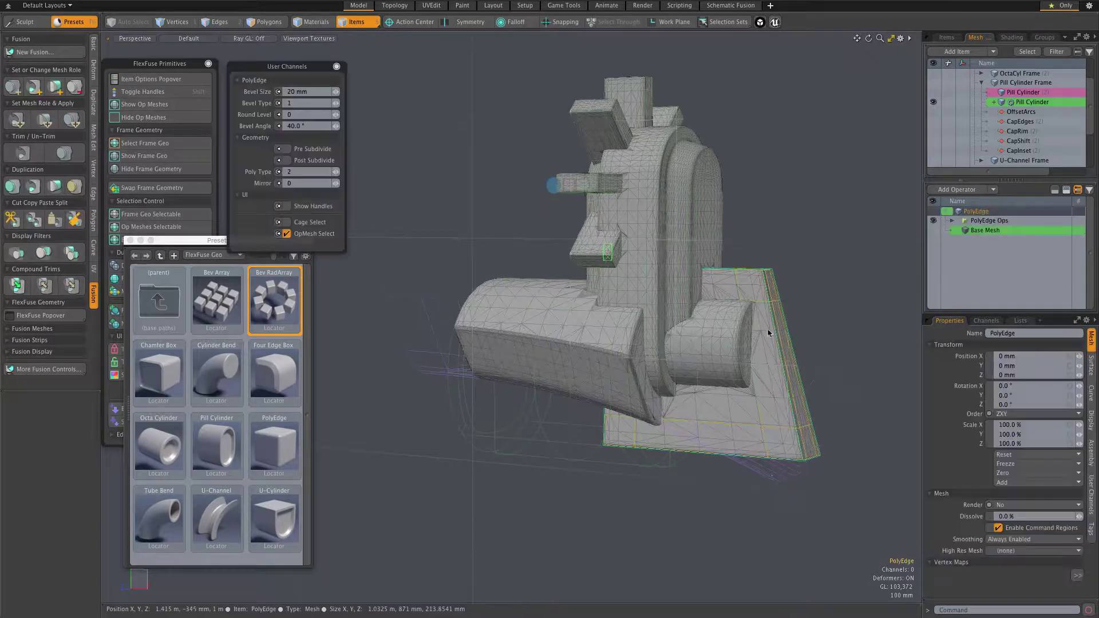
left_click(766, 489, "shift")
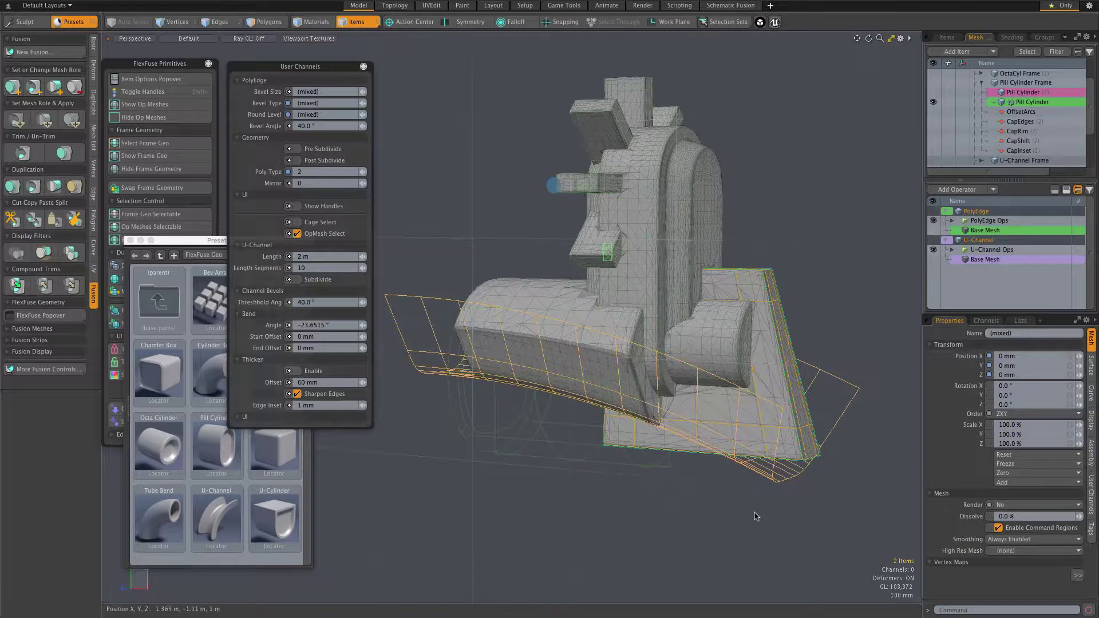
middle_click(756, 517)
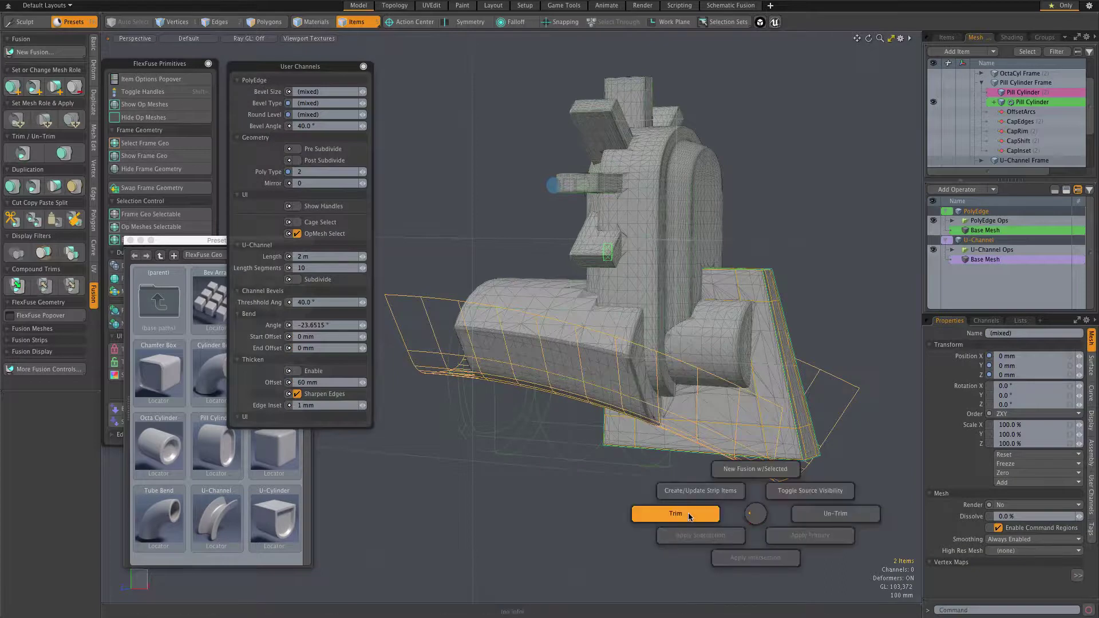
left_click(675, 513)
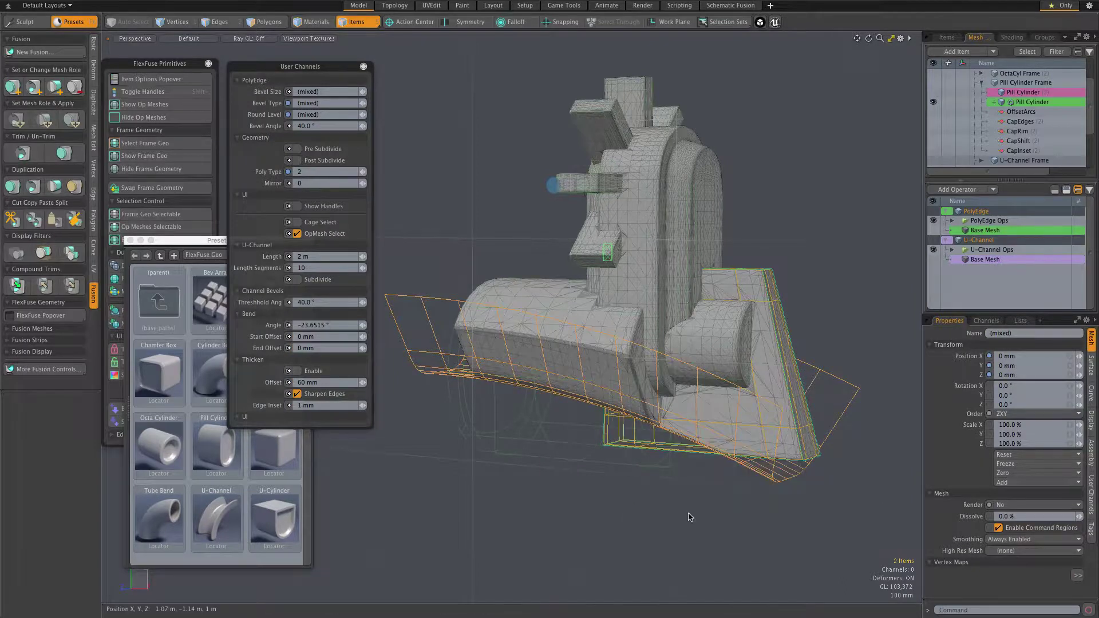
left_click(689, 517)
left_click_drag(690, 517, 709, 456, "alt")
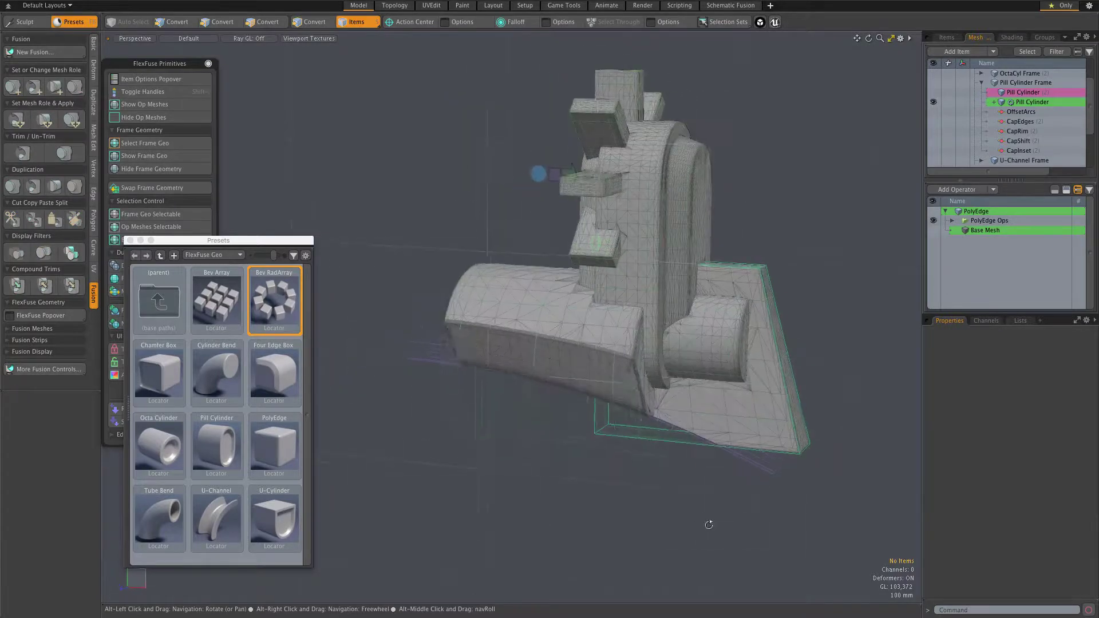
Step: Add a Bev Array assembly and shift its frame along negative X toward the large cylinder's outer end
left_click(455, 342)
double_click(210, 306)
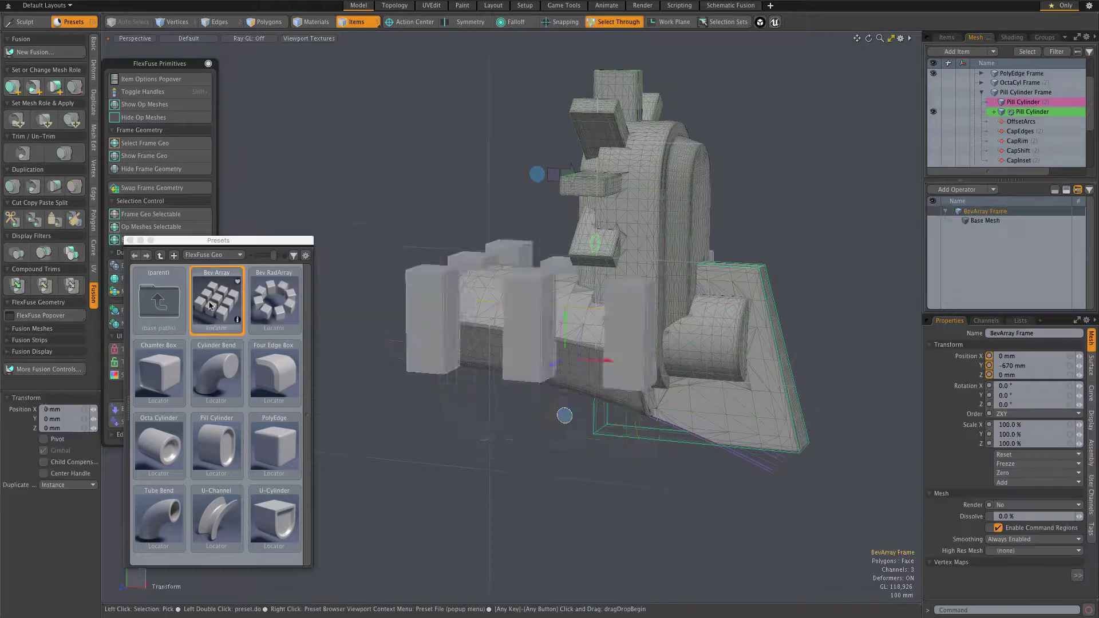
left_click_drag(608, 361, 557, 361)
left_click_drag(514, 318, 679, 404)
Step: Set the Bev Array mesh's counts to 1 in X and 5 in Z
left_click(474, 329)
left_click(346, 211)
left_click(347, 211)
left_click(349, 234)
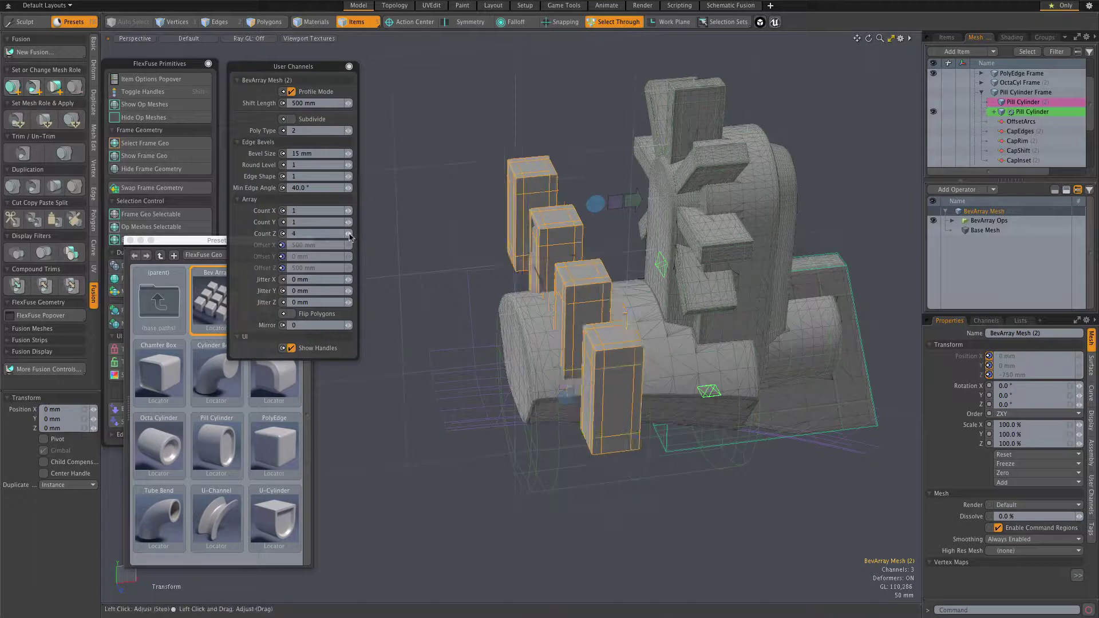
left_click(348, 234)
mouse_move(563, 260)
left_mouse_down("alt")
mouse_move(515, 258)
mouse_move(566, 259)
left_mouse_up("alt")
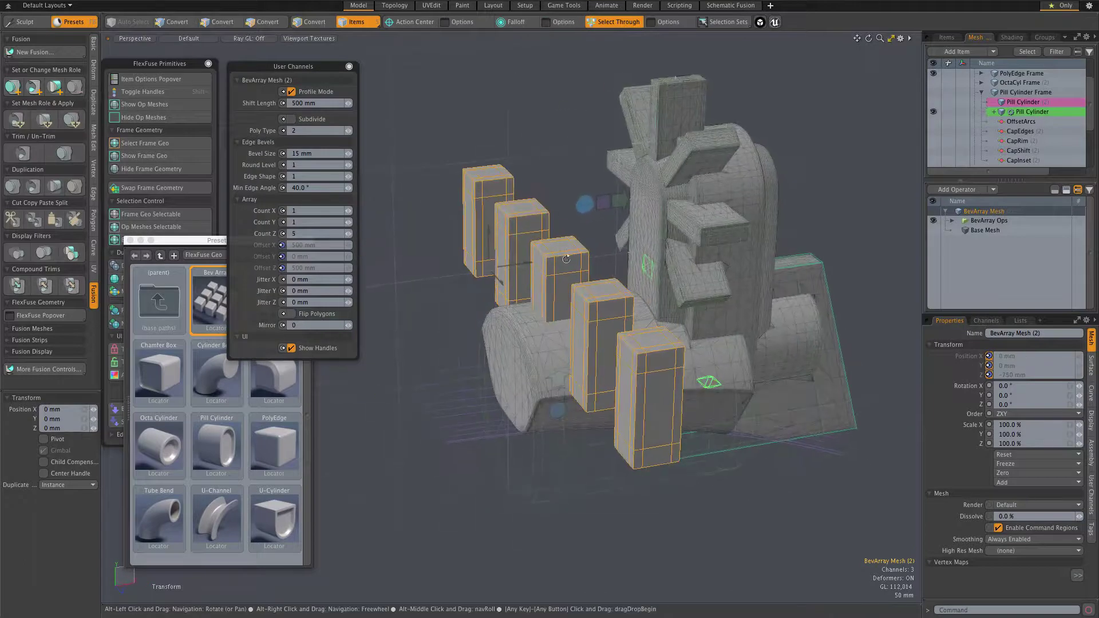
Step: Tighten the Bev Array's spacing by moving its offsets handle to a Z offset of 128 mm
middle_click_drag(518, 164, 561, 143)
left_click(709, 383)
left_click_drag(726, 396, 690, 364)
Step: Scale the BevArray Frame's vertices down in Z and Y, making the boxes thinner and about 276 mm tall
left_click(534, 267)
middle_click_drag(485, 140, 528, 146)
key("1")
key("r")
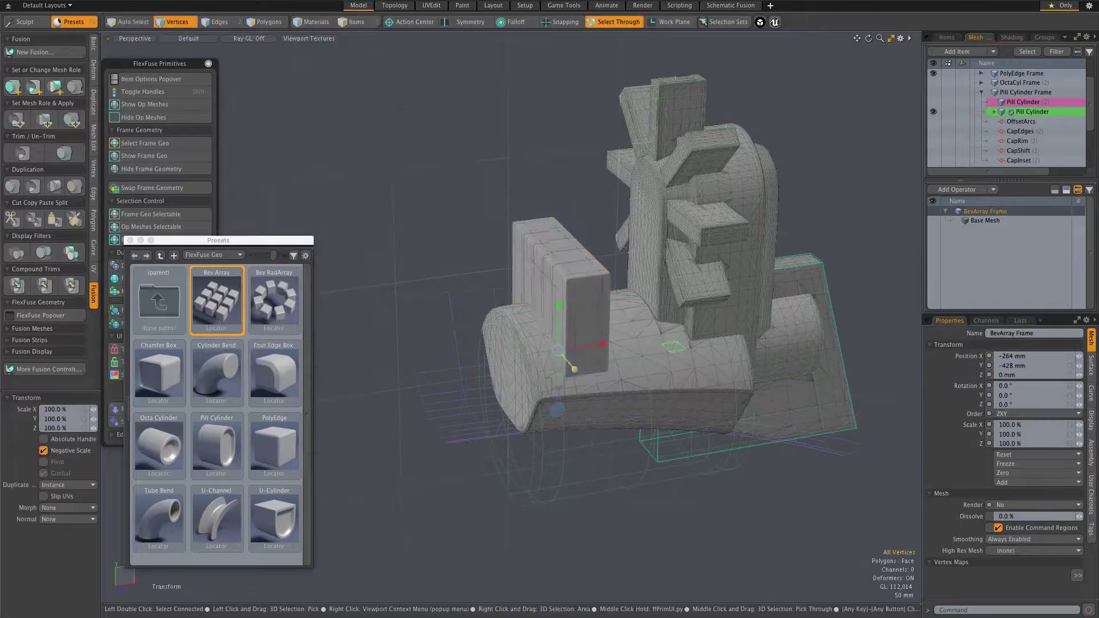
left_click_drag(574, 369, 565, 358)
left_click_drag(559, 310, 563, 345)
key("5")
Step: Apply the Bev Array mesh as a subtraction to the fusion of the large OctCylinder
key("w")
left_click(568, 306)
left_click(524, 295, "shift")
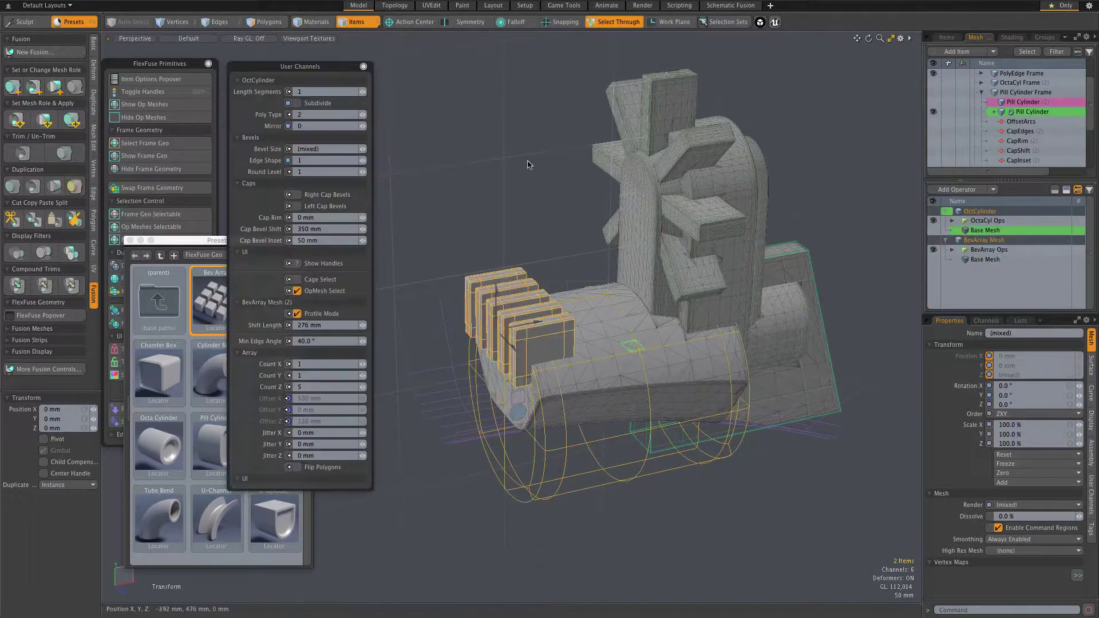
key("ctrl+4")
left_click(473, 182)
left_click(475, 187)
Step: Toggle the source mesh visibility of Fusion Item (2)
left_click_drag(478, 192, 665, 509, "alt")
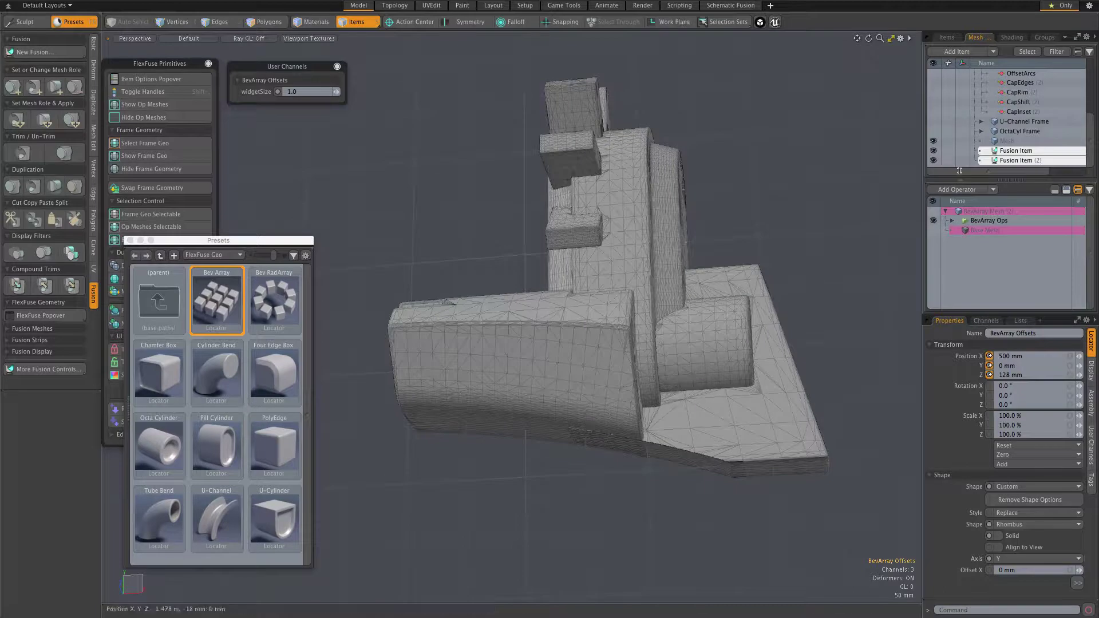
left_click(1003, 161)
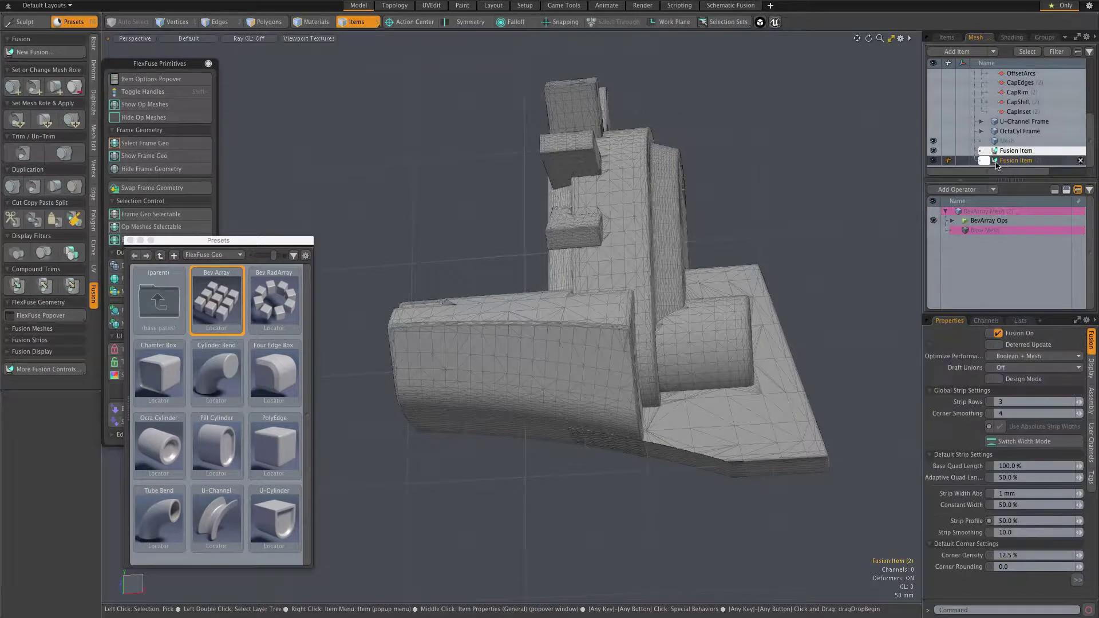
key("ctrl+alt+f")
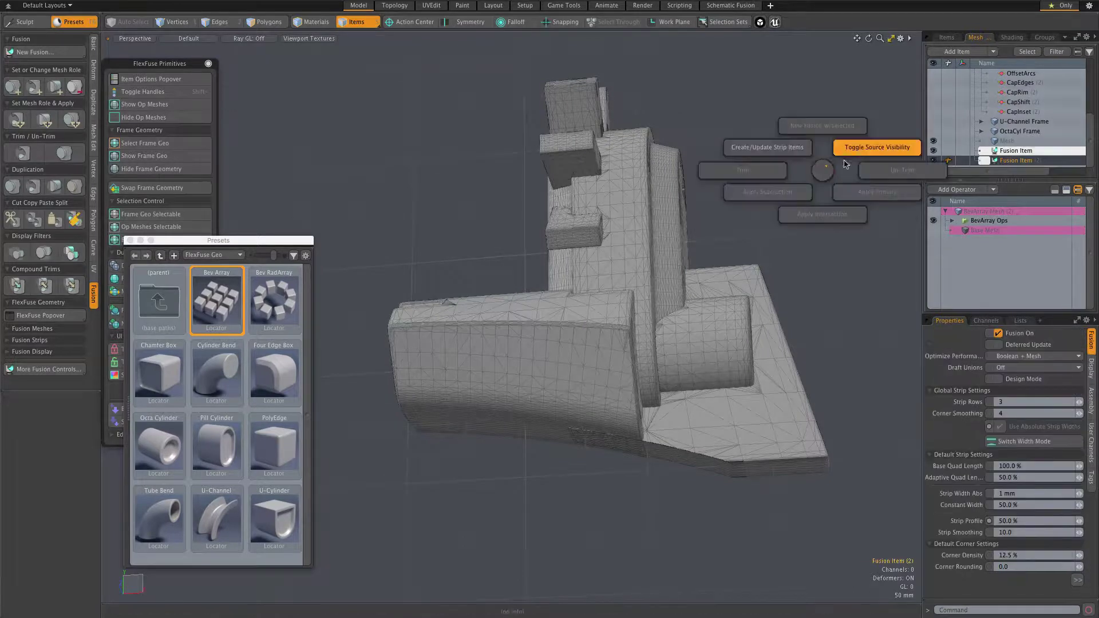
left_click(854, 157)
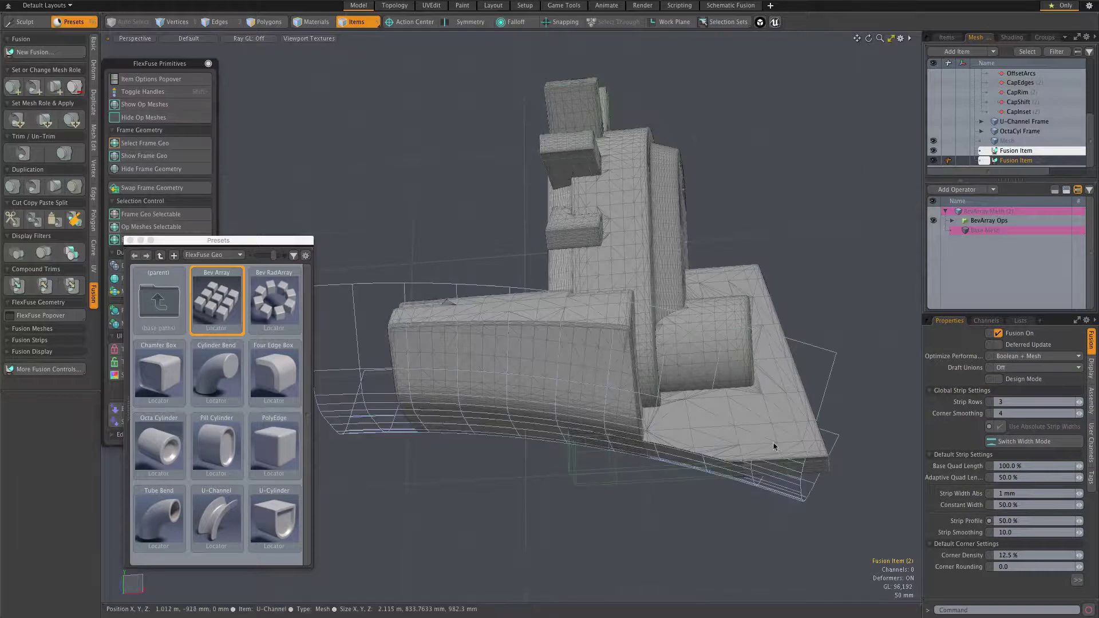
Step: Create a Merge Mesh Push duplicate of the PolyEdge base mesh
left_click(756, 296)
left_click_drag(177, 244, 196, 413)
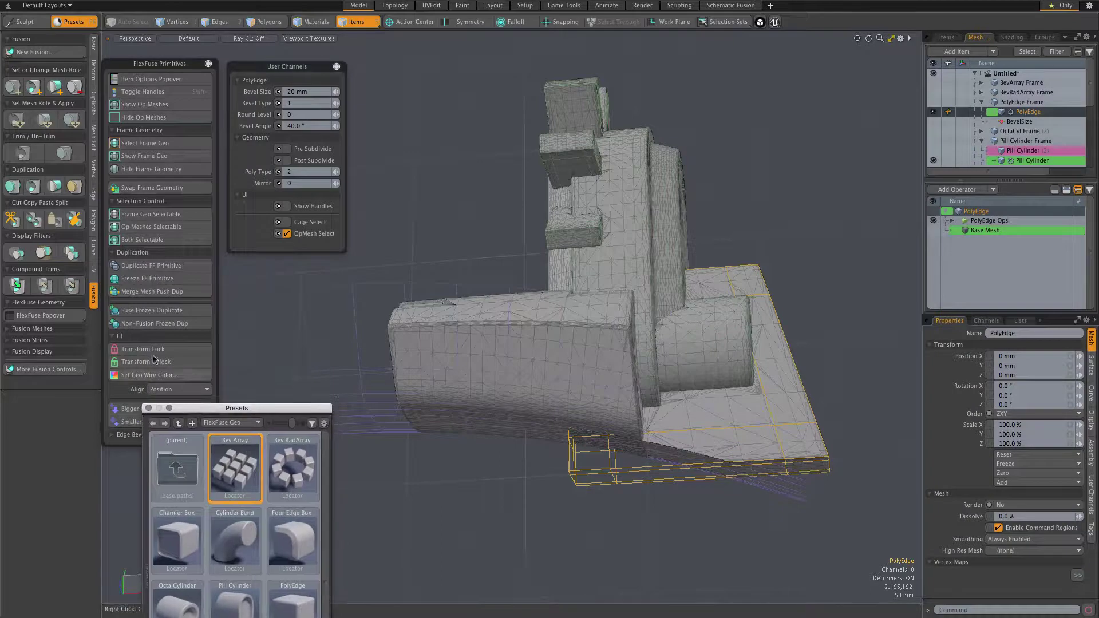
left_click(146, 292)
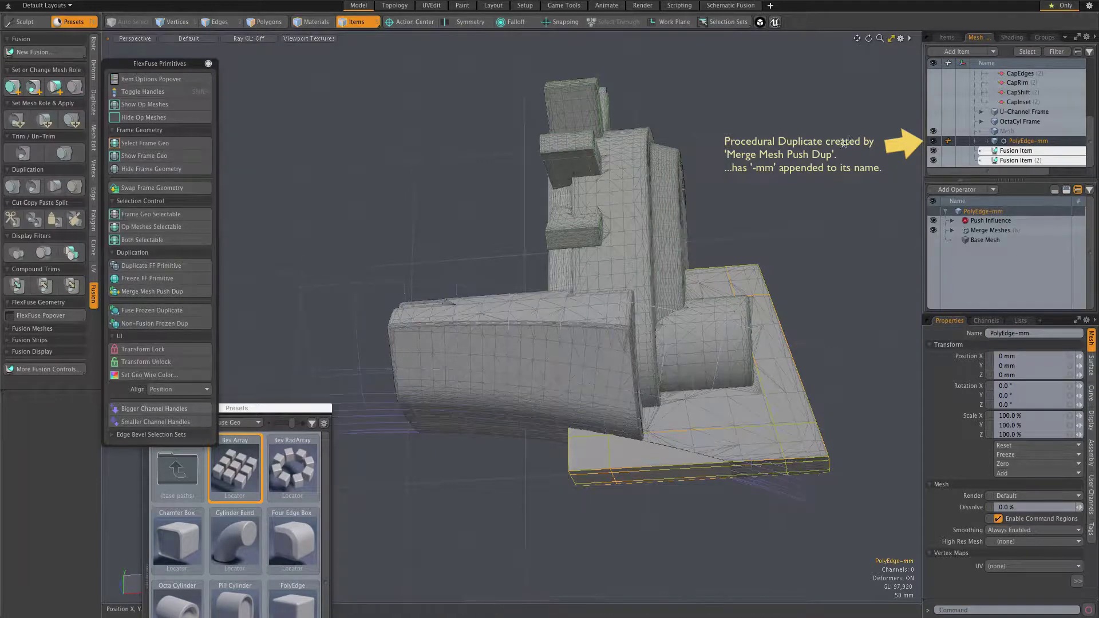
Step: Toggle the source visibility of the first Fusion Item and apply PolyEdge-mm as a subtraction to the OctCylinder's fusion
key("alt")
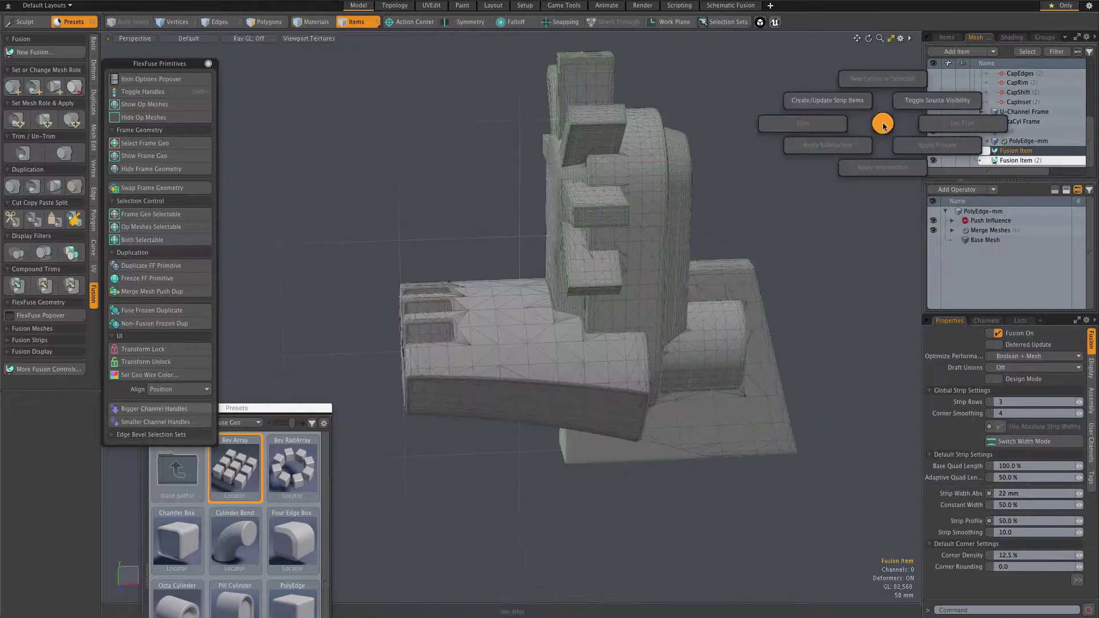
left_click(910, 111)
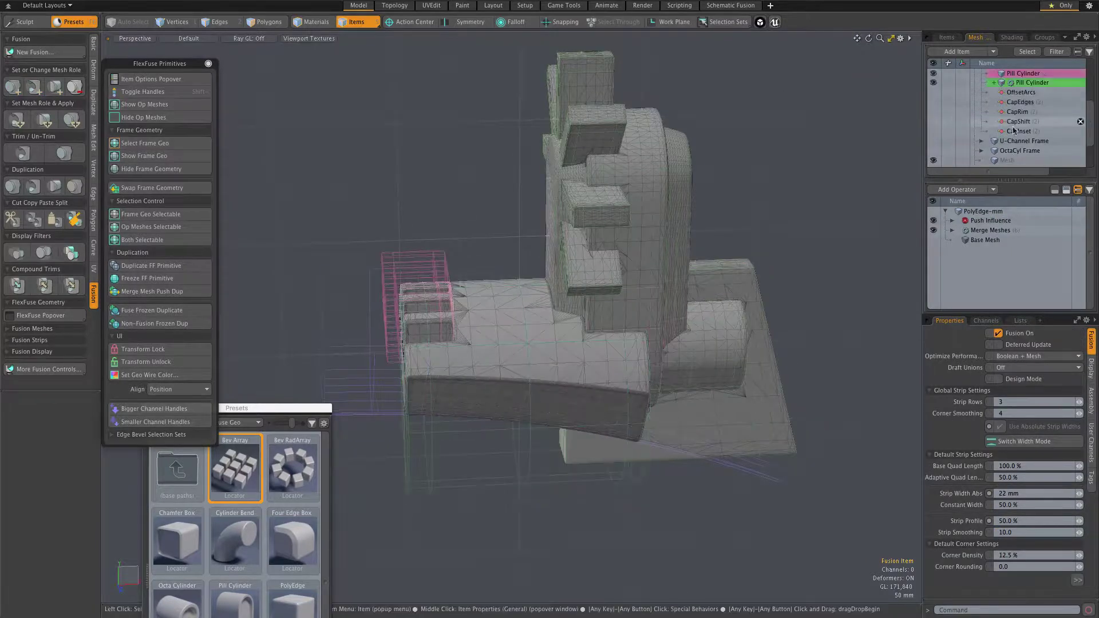
left_click(1024, 142)
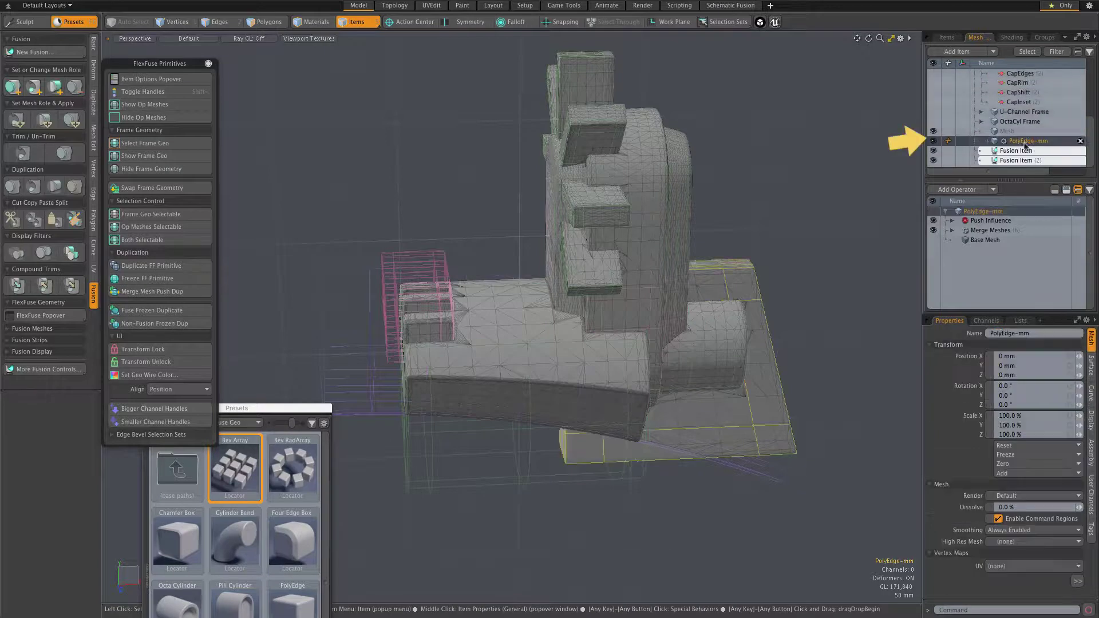
key("shift")
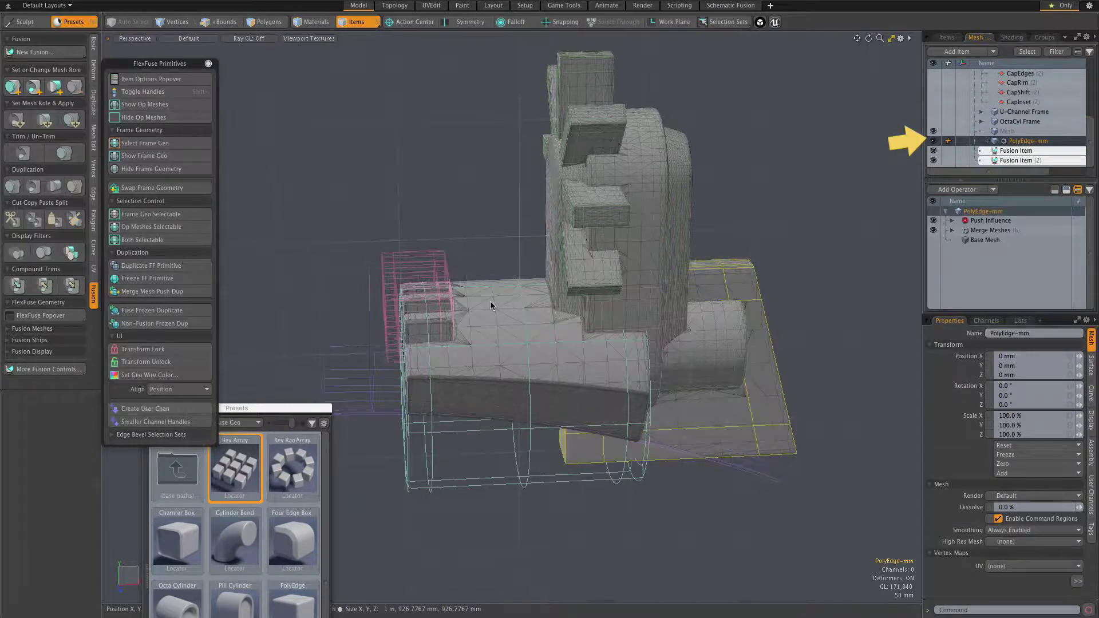
left_click(490, 305, "shift")
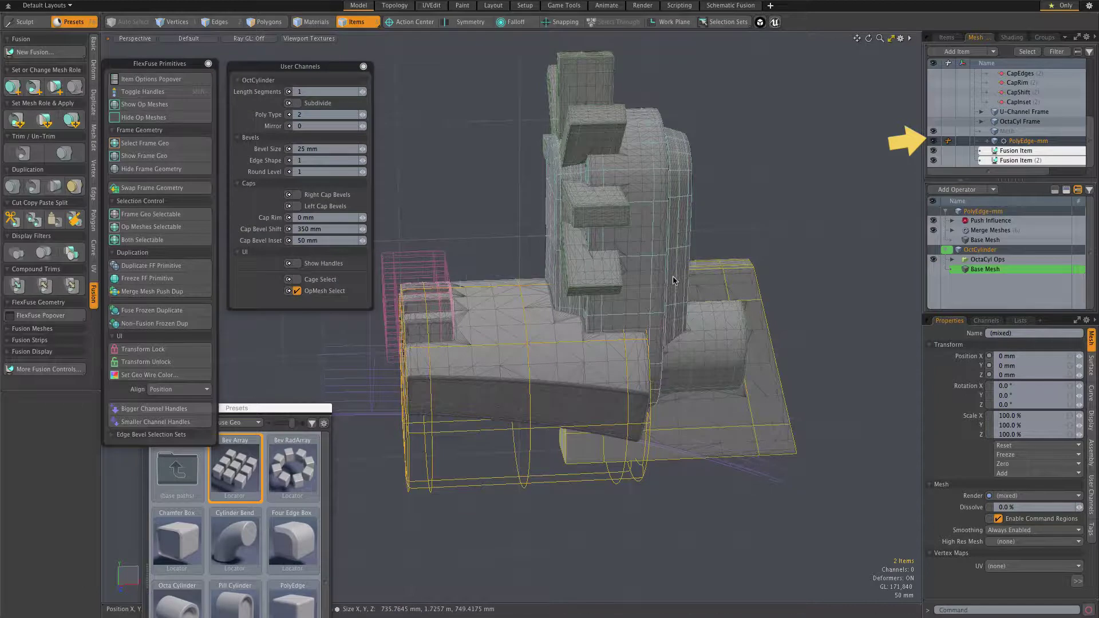
left_click_drag(777, 287, 775, 208, "alt")
key("grave")
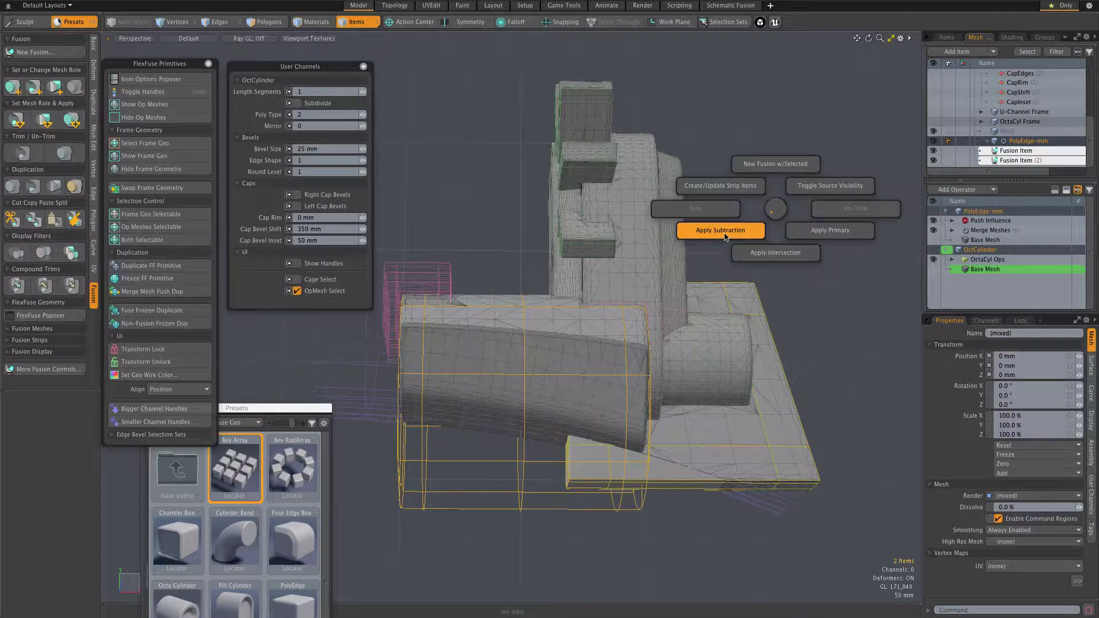
left_click(724, 236)
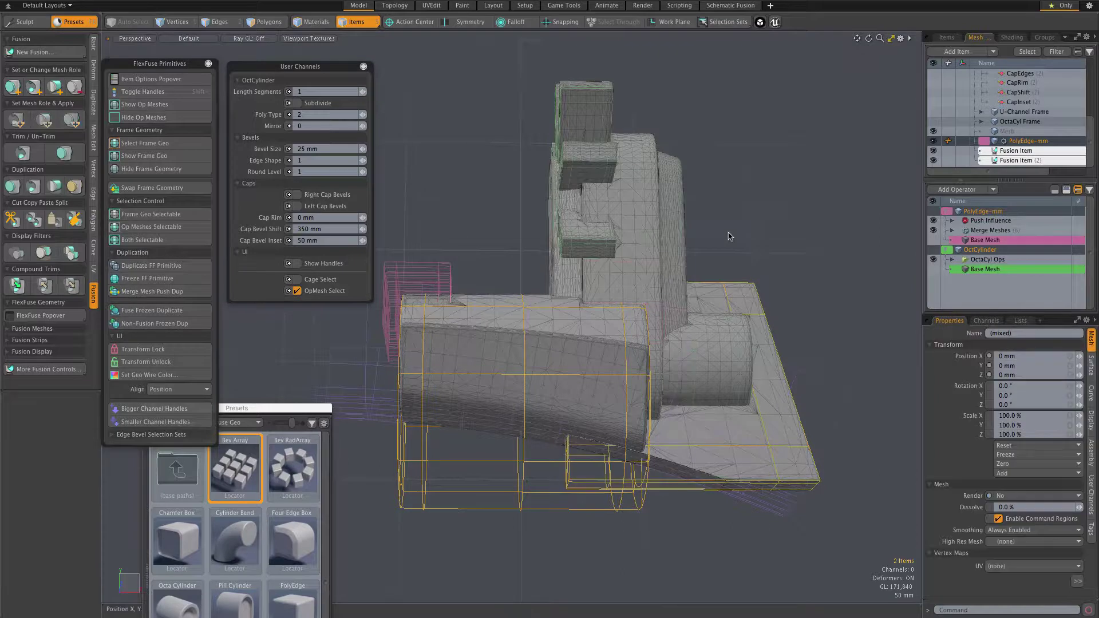
Step: Examine the cutout around the base plate and set the PolyEdge-mm Push Influence distance to 9 mm
left_click_drag(712, 258, 704, 240, "alt")
scroll(592, 417, "up", 5)
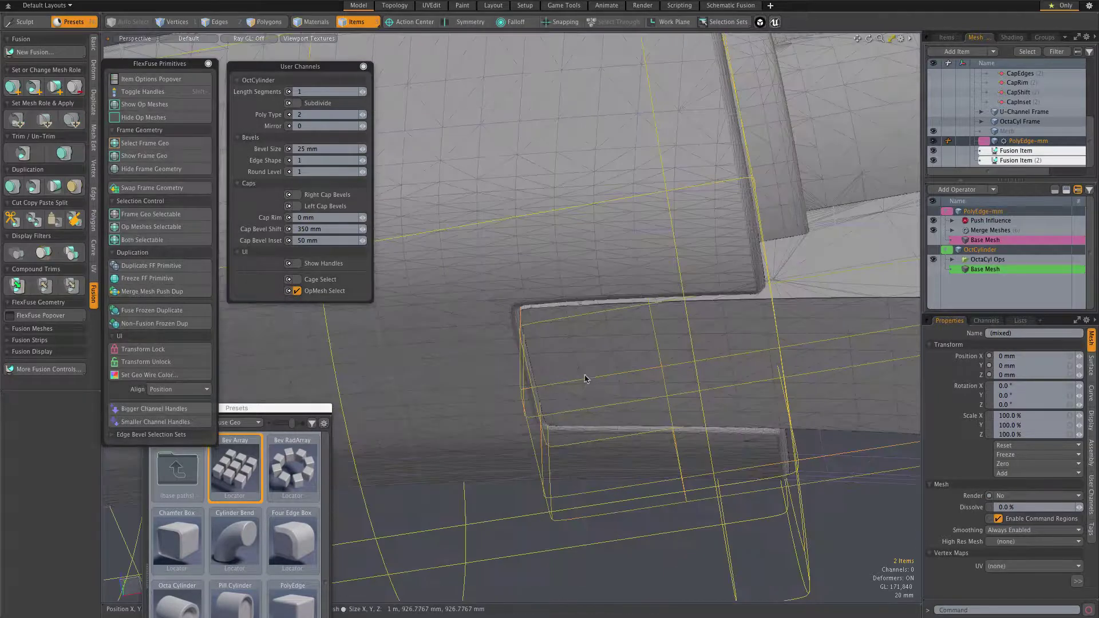
scroll(586, 354, "up", 3)
left_click_drag(586, 353, 492, 357, "alt")
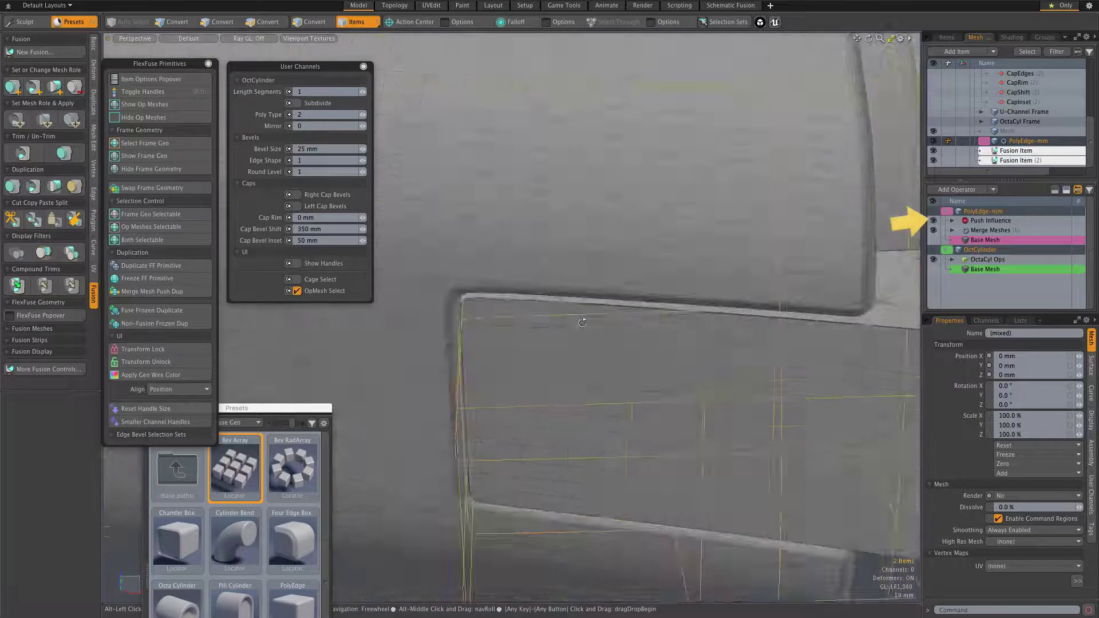
scroll(492, 357, "down", 3)
scroll(491, 357, "down", 3)
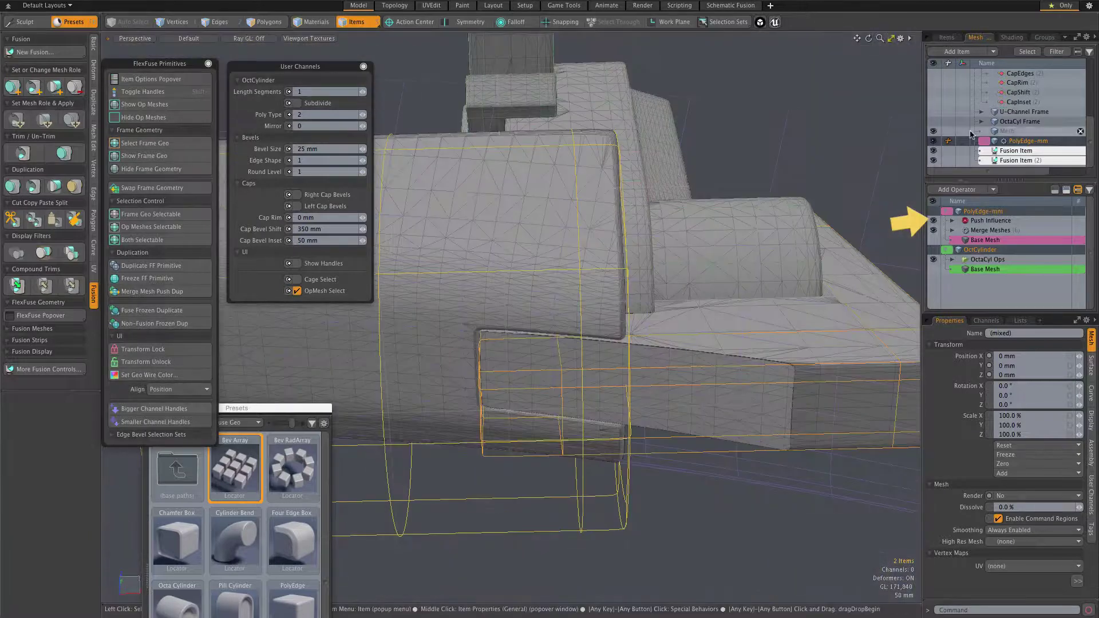
left_click(1024, 145)
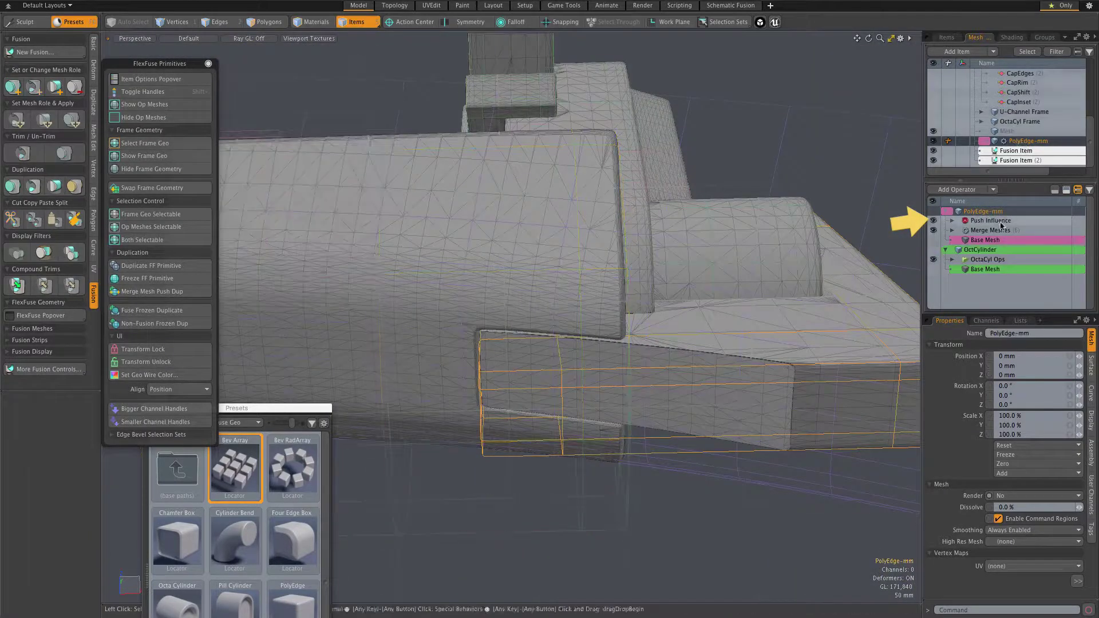
left_click(952, 221)
left_click(980, 221)
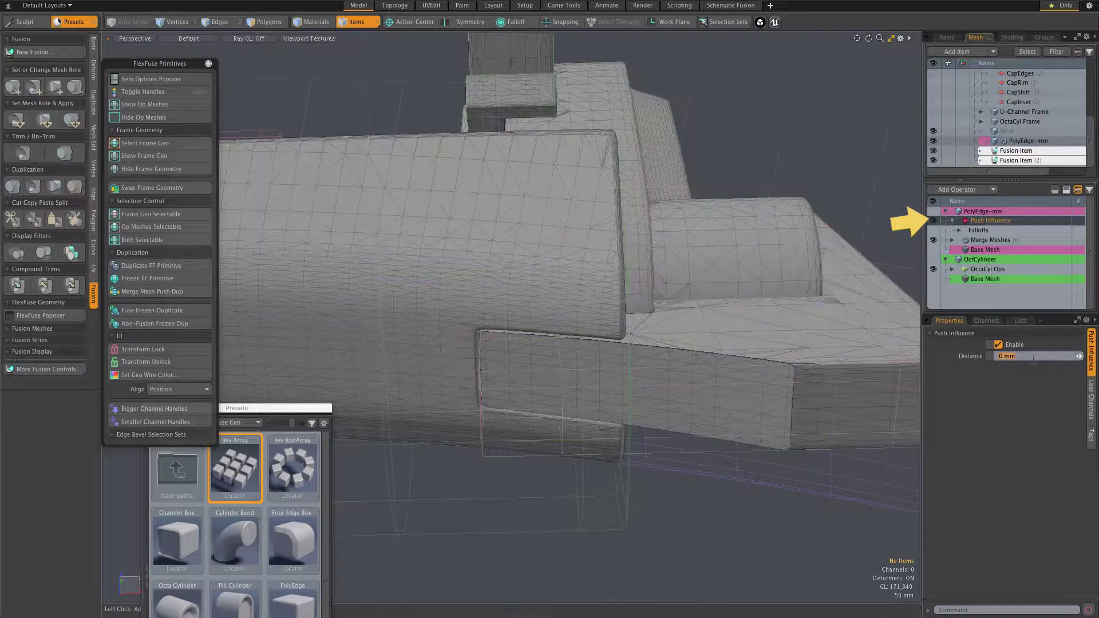
type("9")
key("Return")
Step: Widen the gap around the base plate by interactively raising the Push Influence distance to 19 mm
left_click_drag(767, 391, 721, 366, "alt")
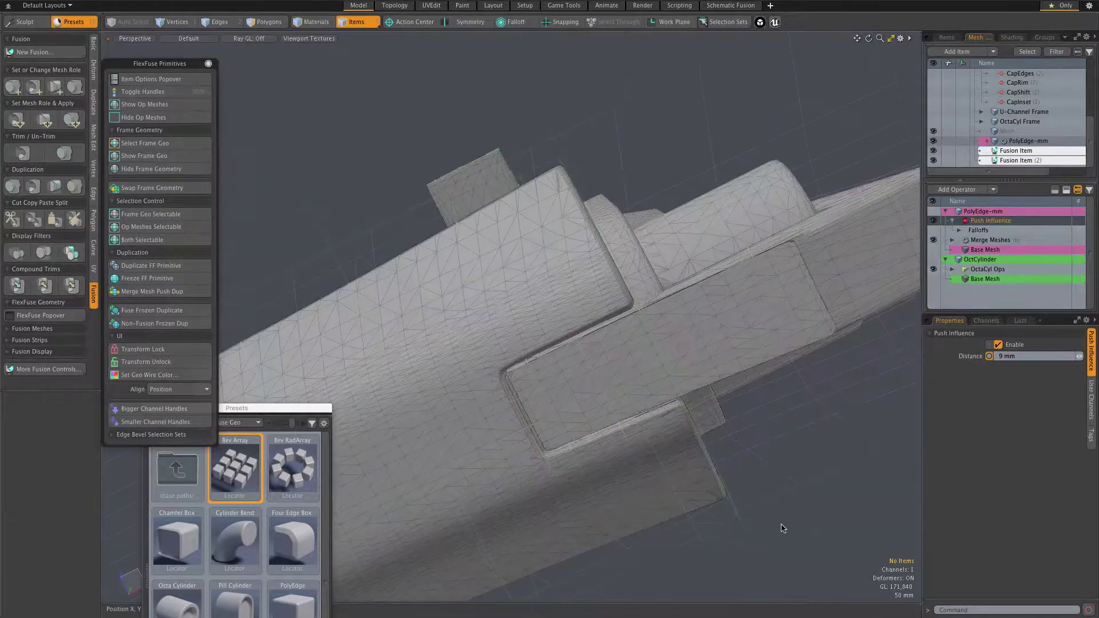
key("c")
left_click_drag(782, 524, 810, 524)
left_click_drag(526, 523, 572, 455)
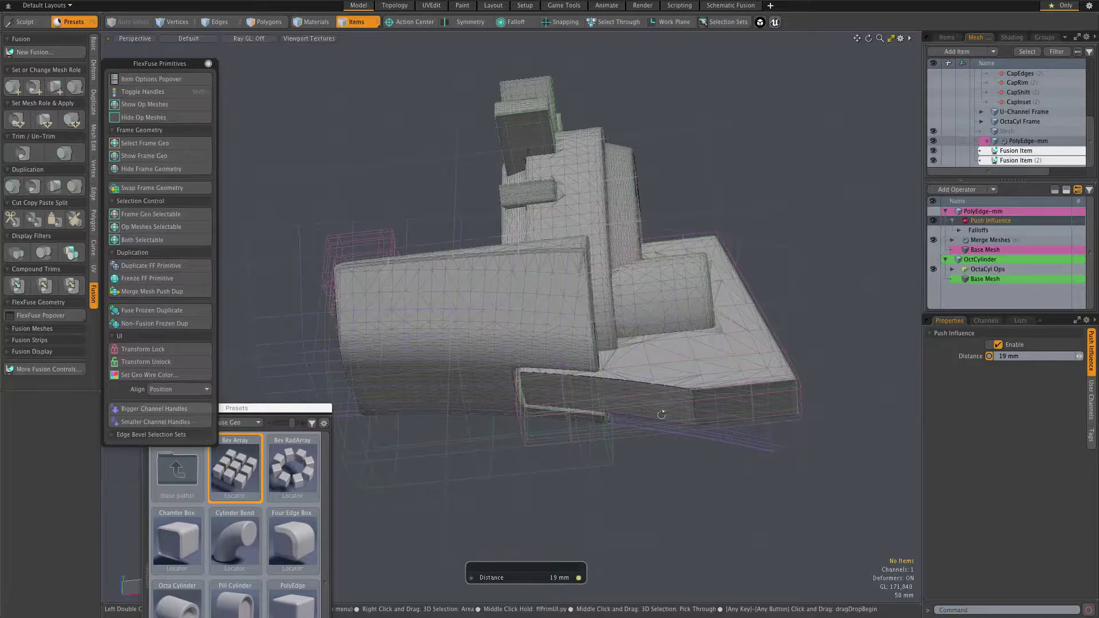
left_click_drag(686, 377, 623, 466, "alt")
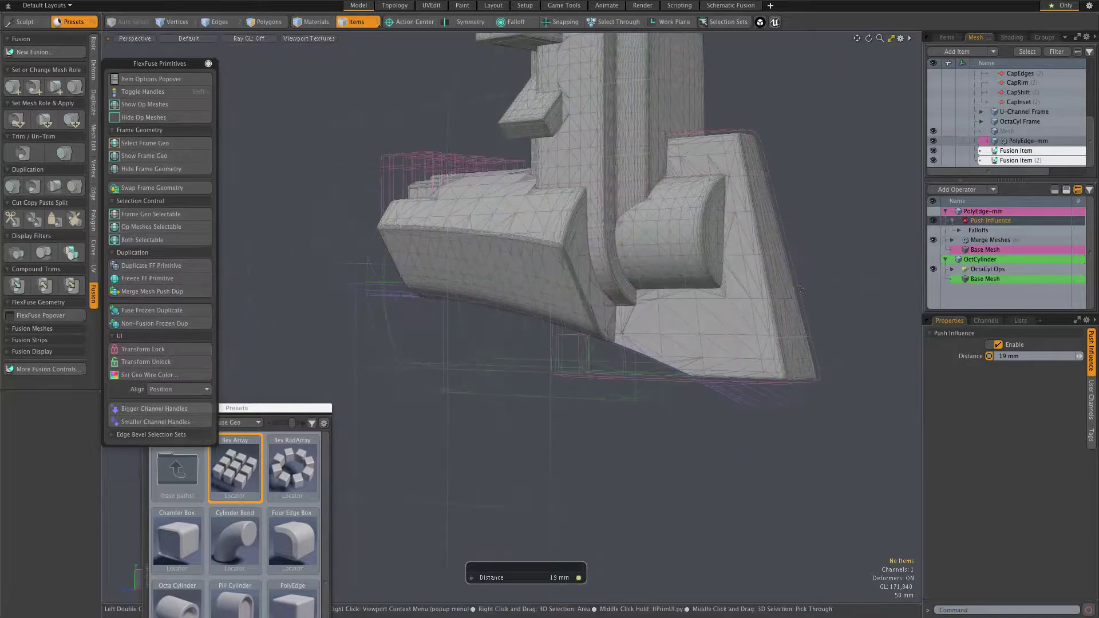
Step: Select the PolyEdge assembly's frame geometry through its op mesh and prepare it for polygon editing
scroll(1024, 120, "up", 5)
left_click(1026, 102)
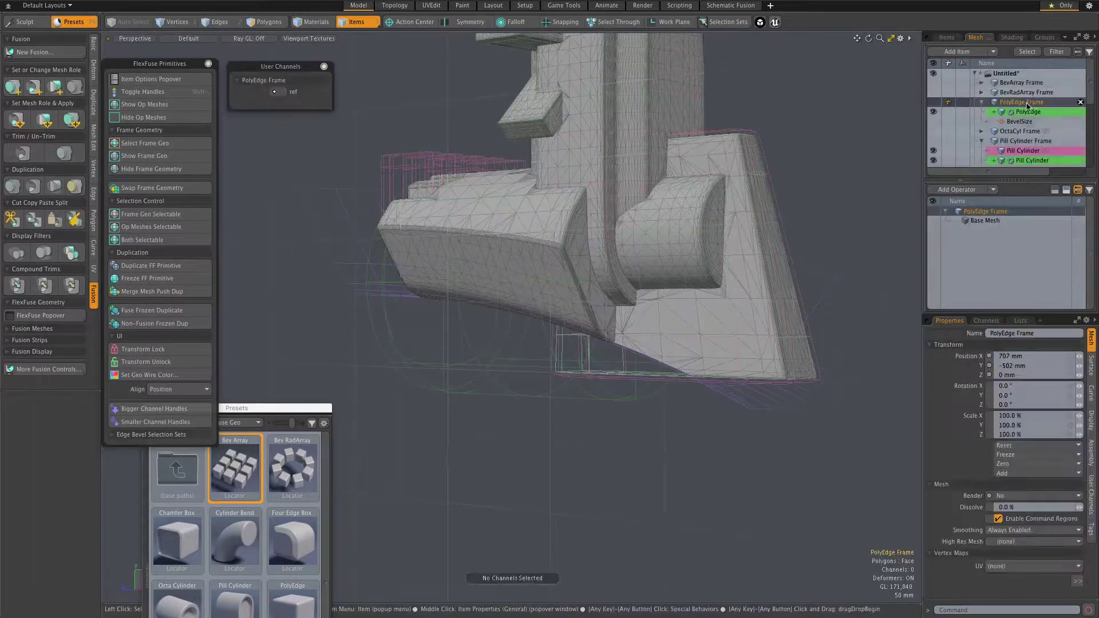
left_click(948, 110)
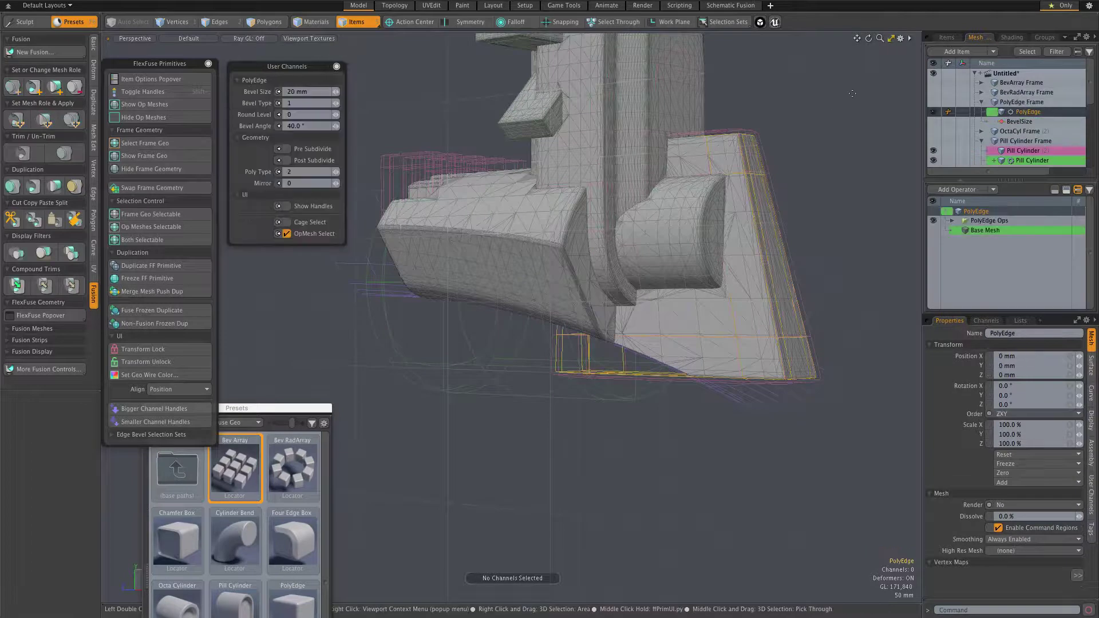
middle_click(842, 168)
left_click(893, 166)
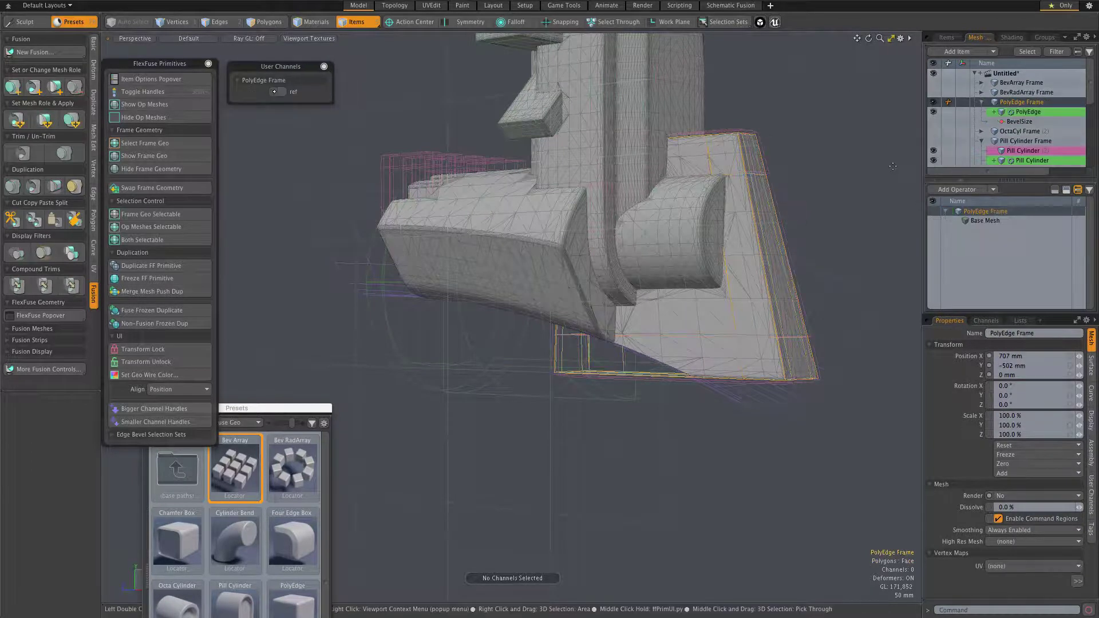
left_click_drag(888, 170, 791, 336, "alt")
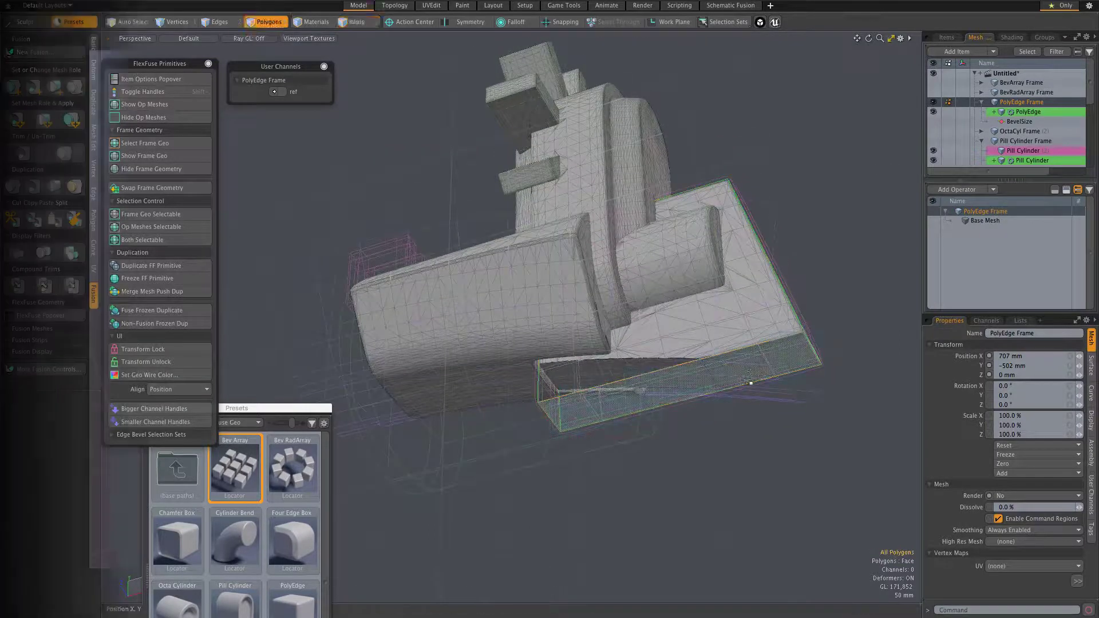